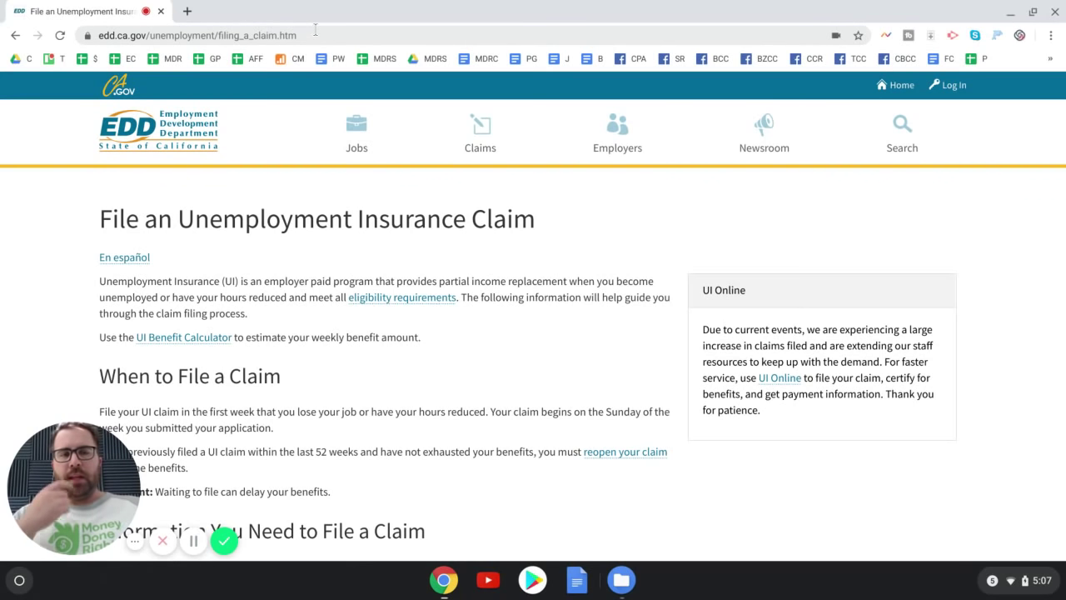
# Scroll down and highlight the paragraph about when to file a claim.
pyautogui.scroll(-3, 260, 254)
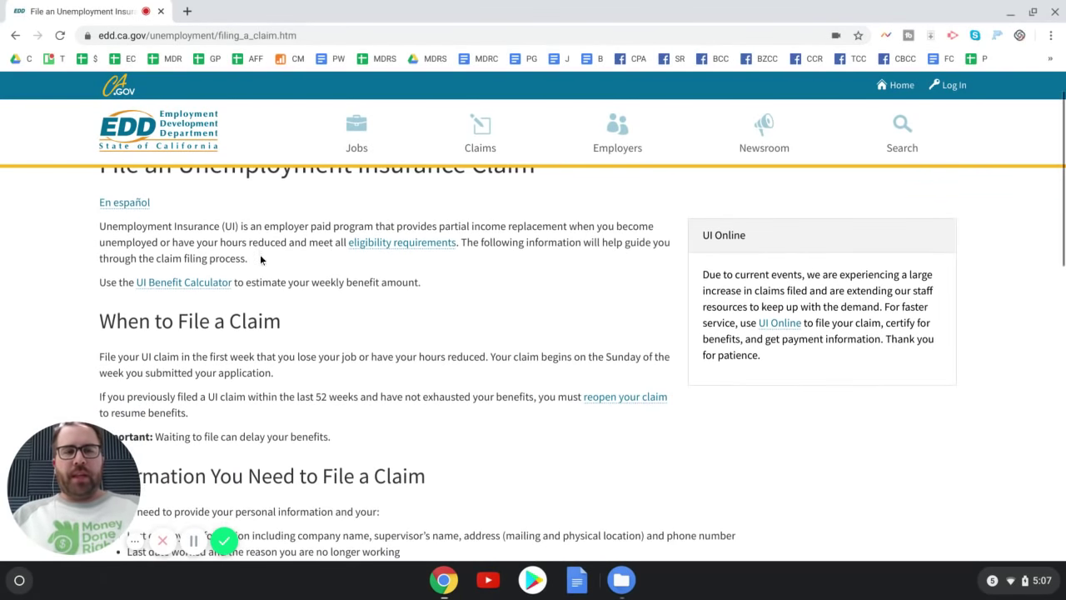
pyautogui.scroll(-2, 254, 247)
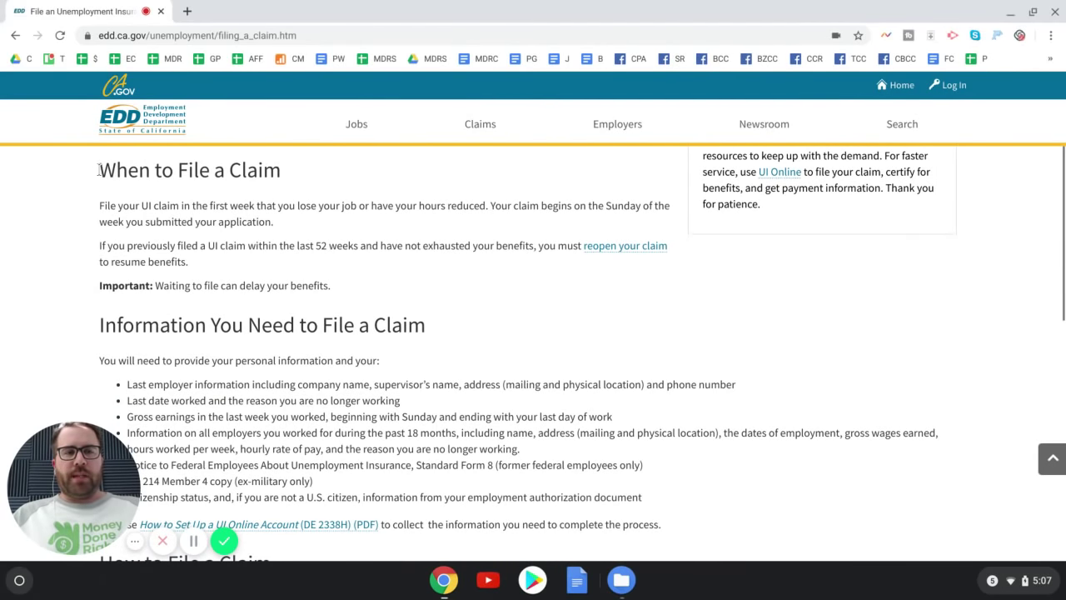
pyautogui.moveTo(99, 205); pyautogui.dragTo(496, 223)
pyautogui.click(496, 224)
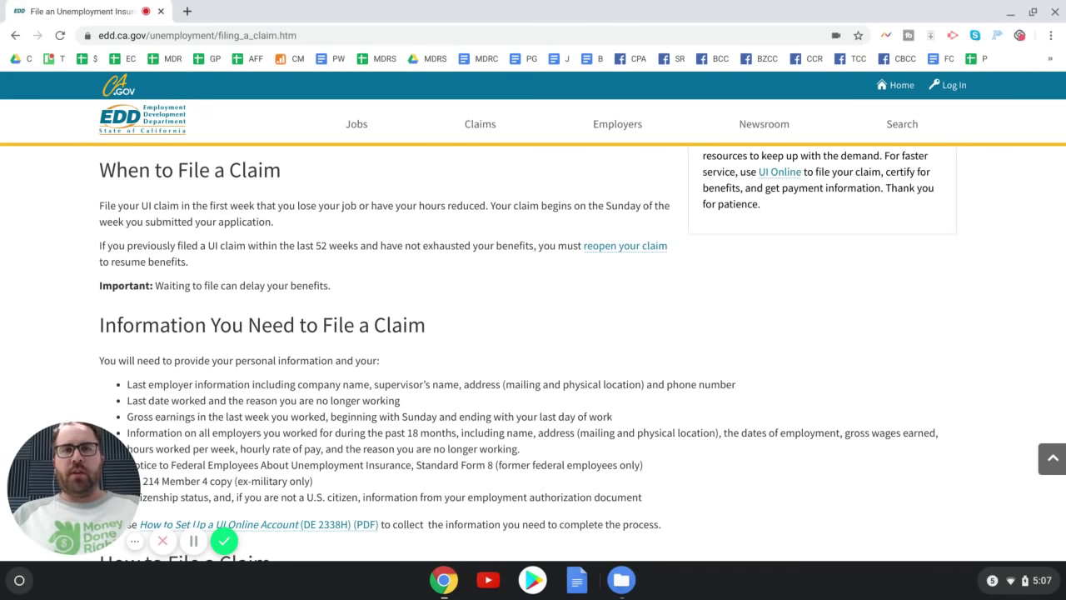
# Highlight the gross earnings period, the past employer details and the hourly pay rate requirement.
pyautogui.scroll(-3, 359, 299)
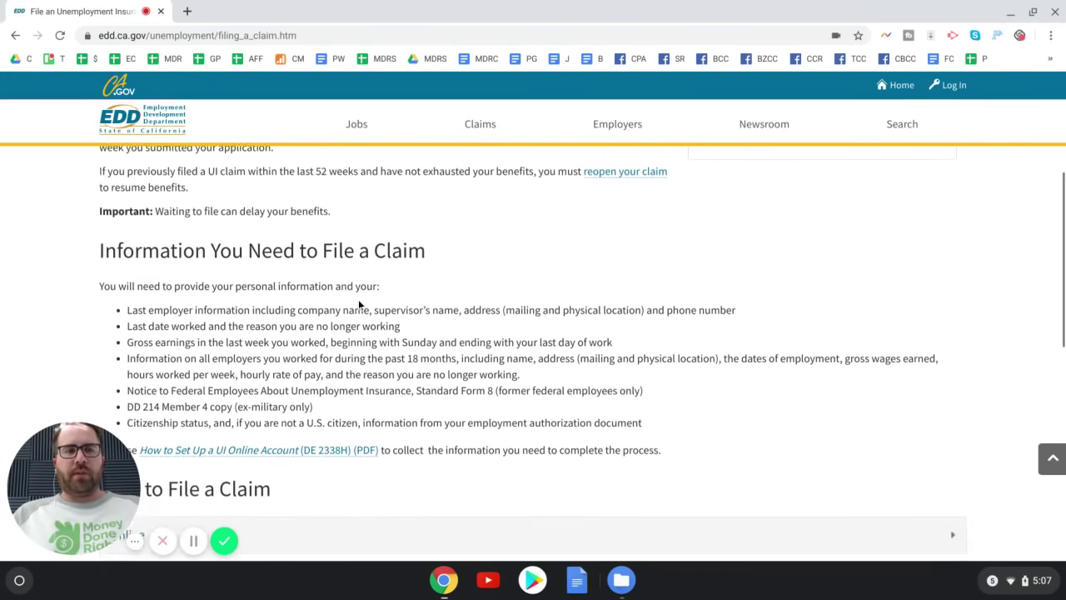
pyautogui.scroll(-1, 358, 298)
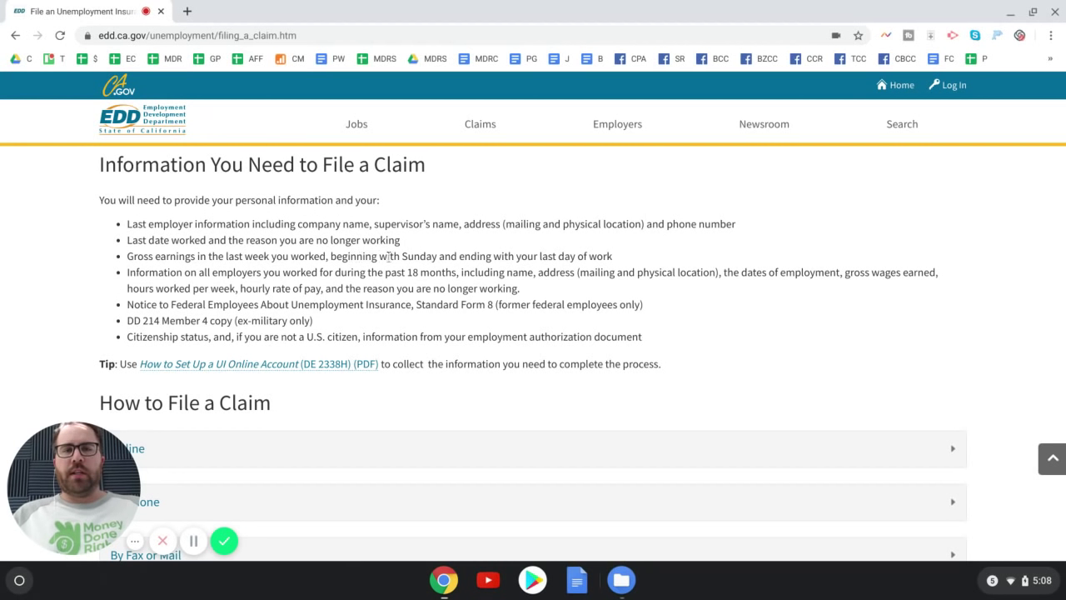
pyautogui.moveTo(331, 256); pyautogui.dragTo(610, 256)
pyautogui.click(613, 256)
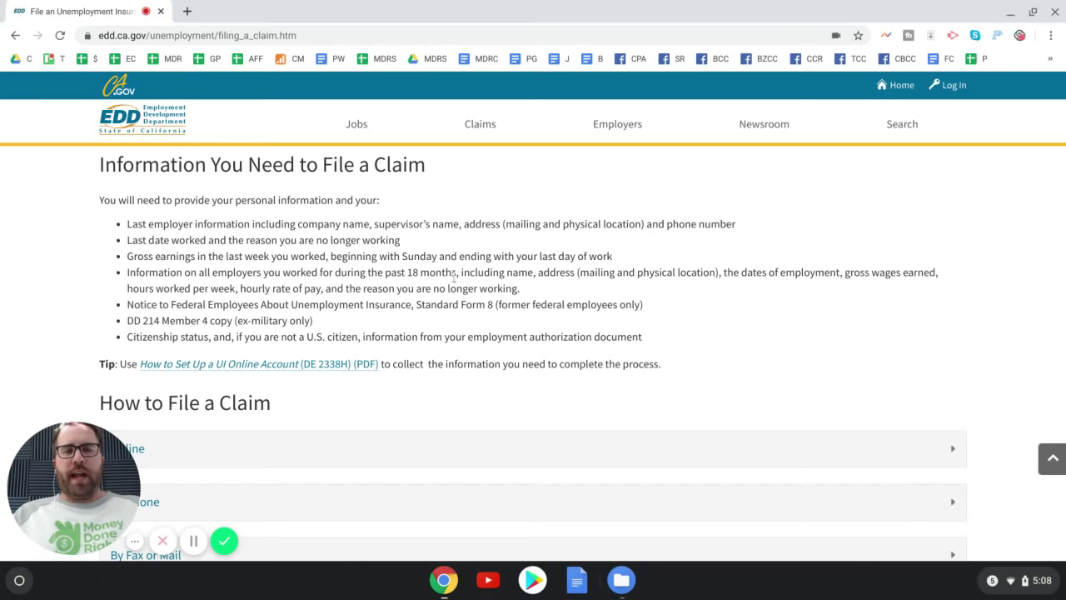
pyautogui.moveTo(462, 272); pyautogui.dragTo(866, 272)
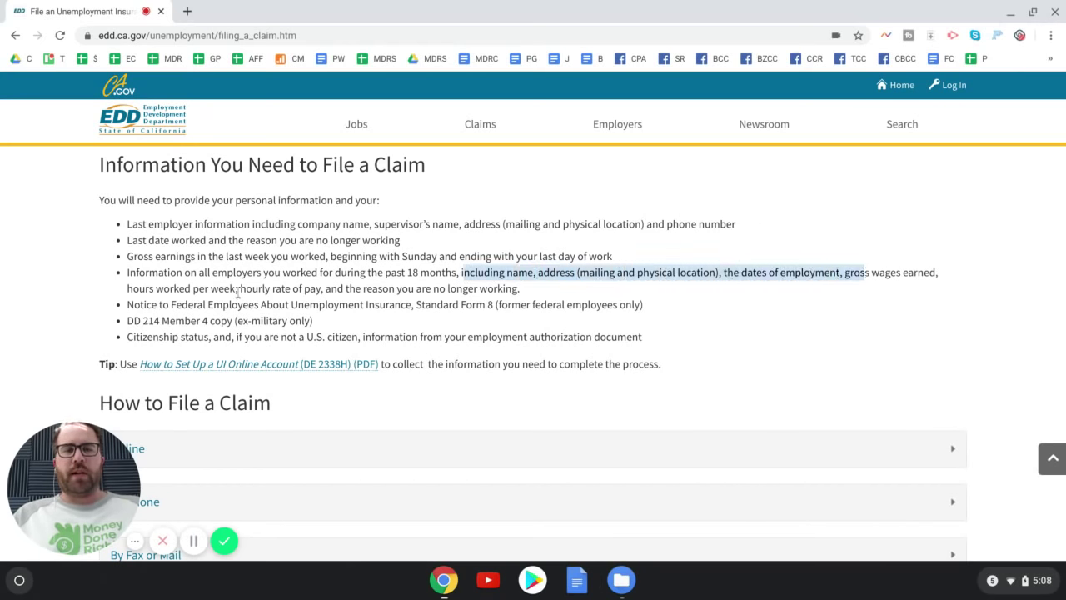
pyautogui.moveTo(240, 288); pyautogui.dragTo(525, 285)
pyautogui.click(524, 284)
# Highlight the DD 214 Member 4 copy requirement and scroll down to How to File a Claim.
pyautogui.scroll(-1, 525, 285)
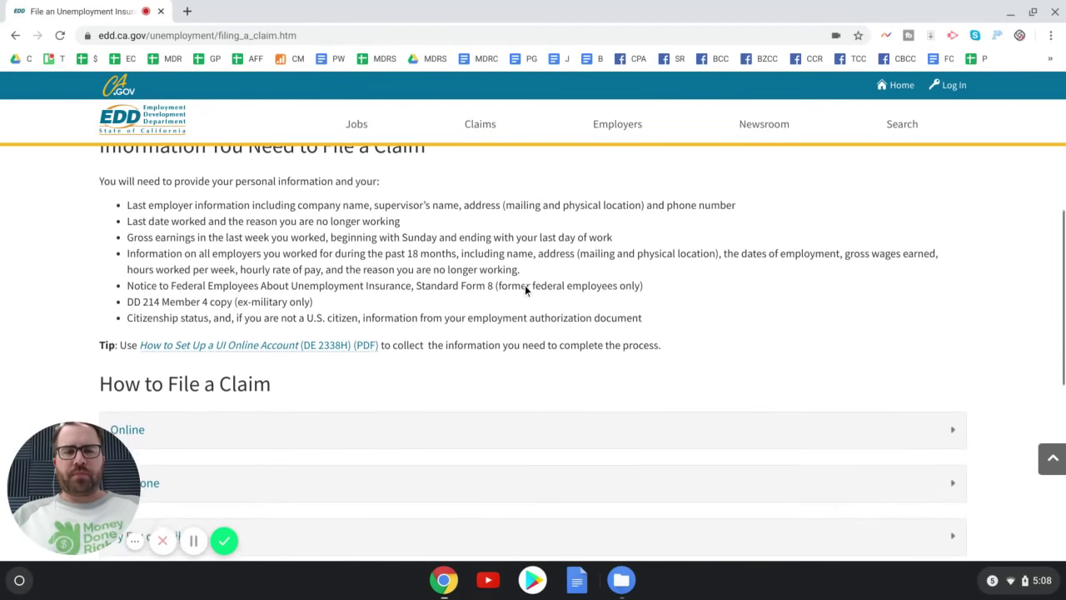
pyautogui.moveTo(642, 281); pyautogui.dragTo(170, 280)
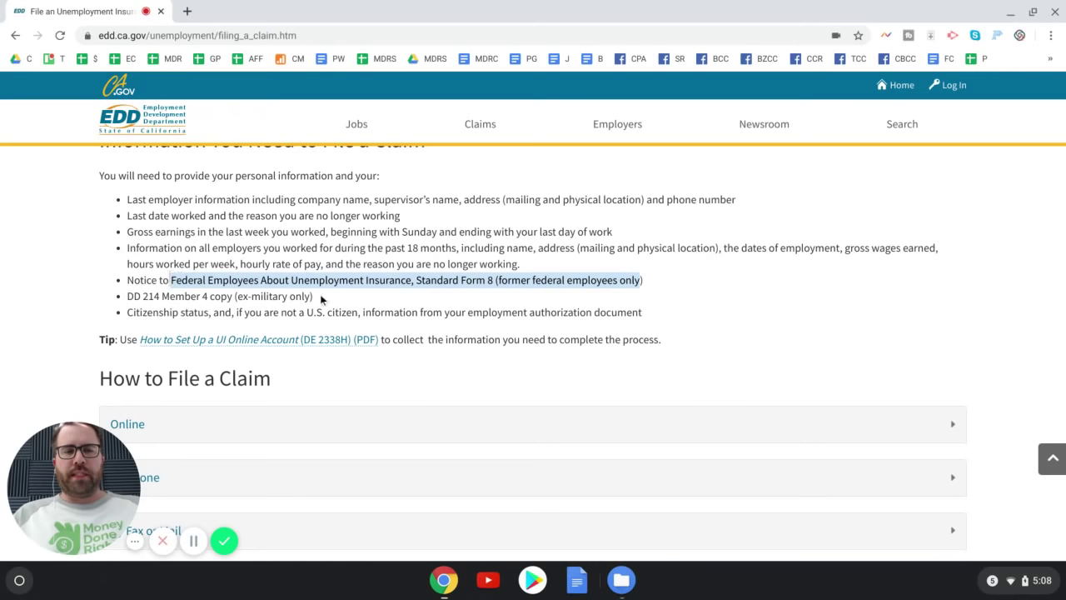
pyautogui.moveTo(314, 296); pyautogui.dragTo(143, 296)
pyautogui.click(143, 312)
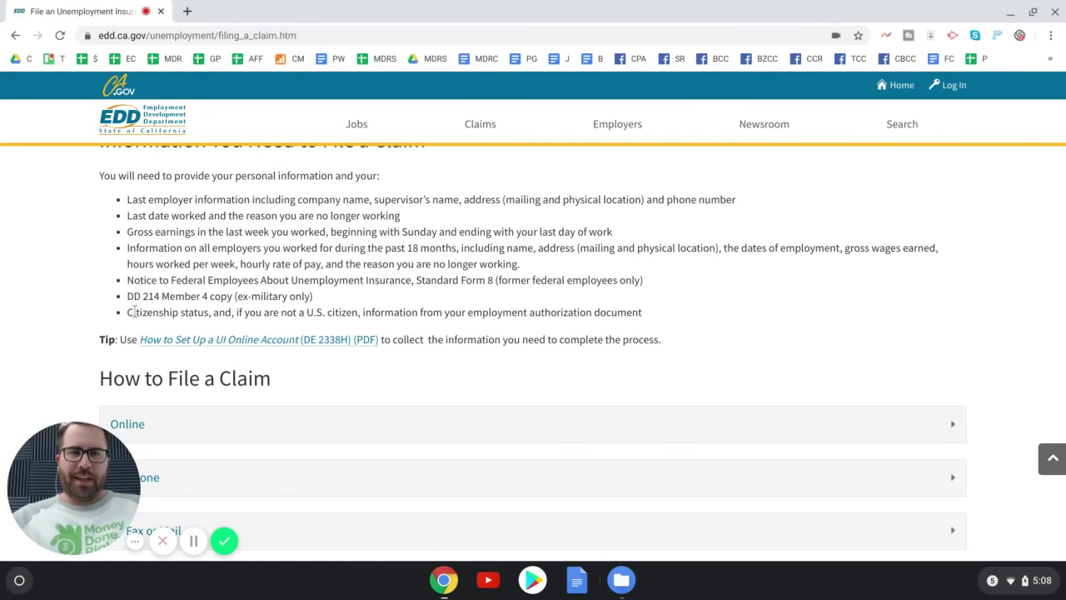
pyautogui.scroll(-1, 138, 312)
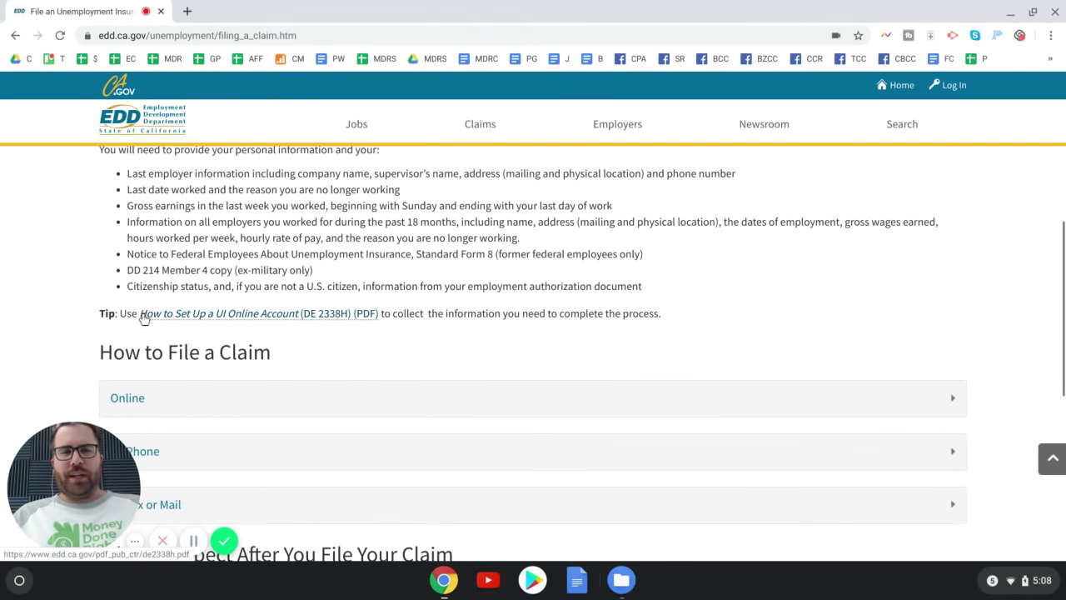
pyautogui.scroll(-1, 144, 315)
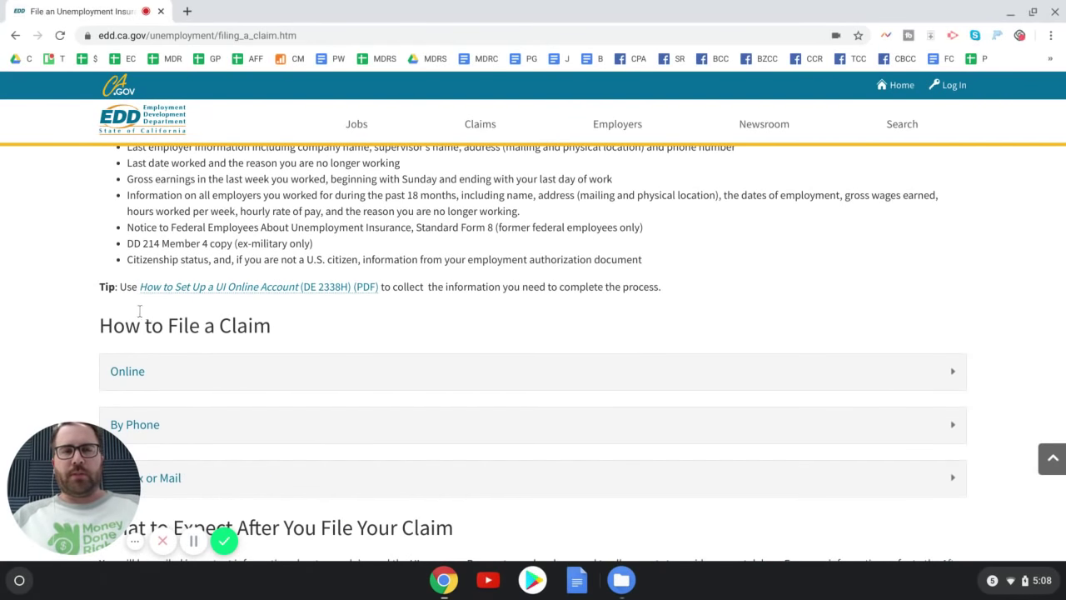
pyautogui.scroll(-1, 447, 273)
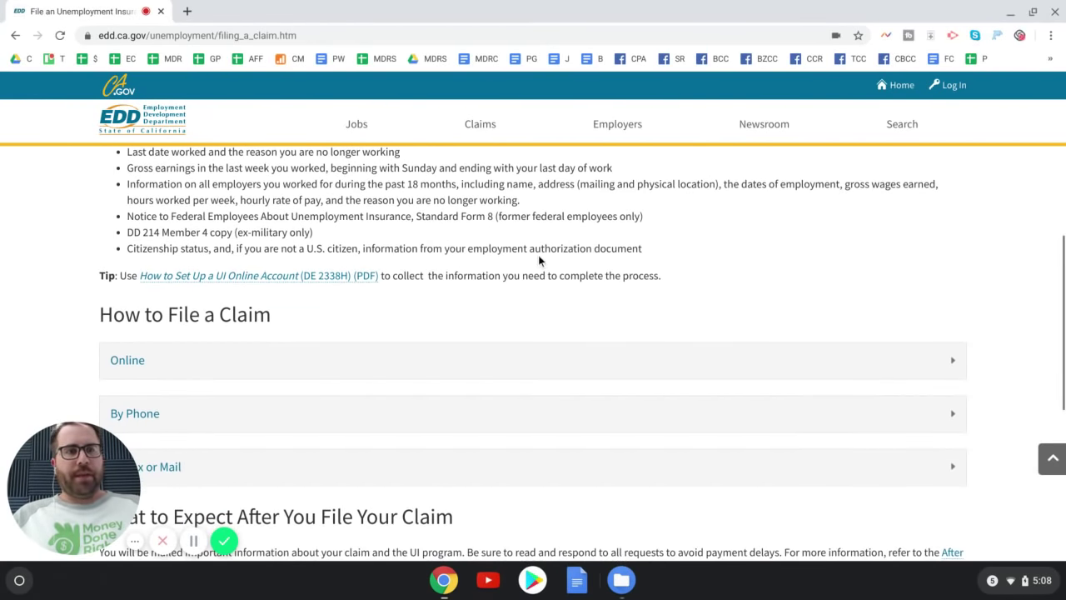
pyautogui.scroll(-4, 538, 261)
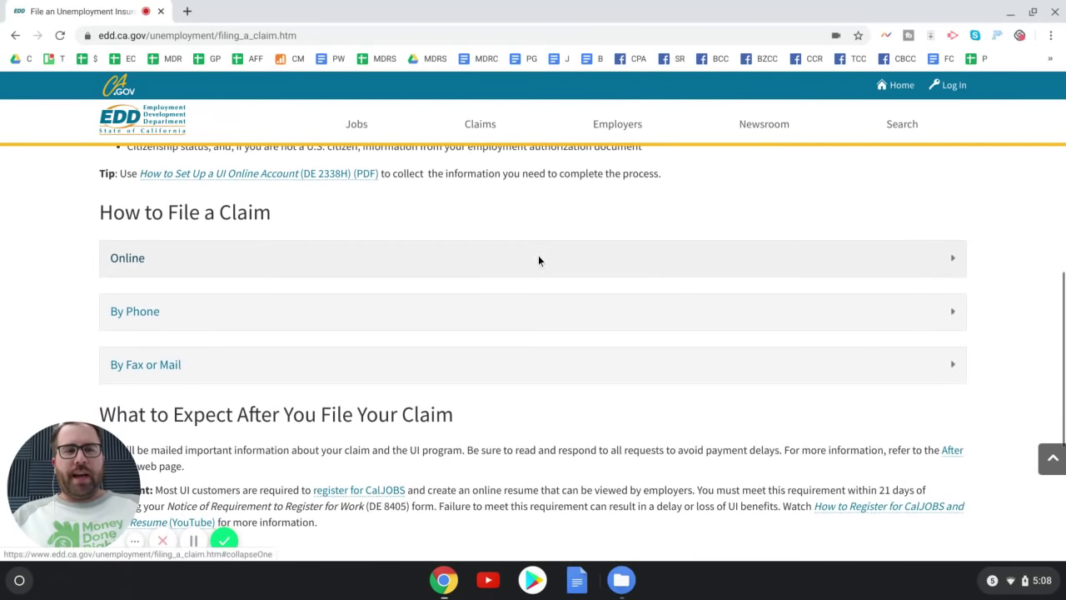
pyautogui.scroll(-1, 538, 260)
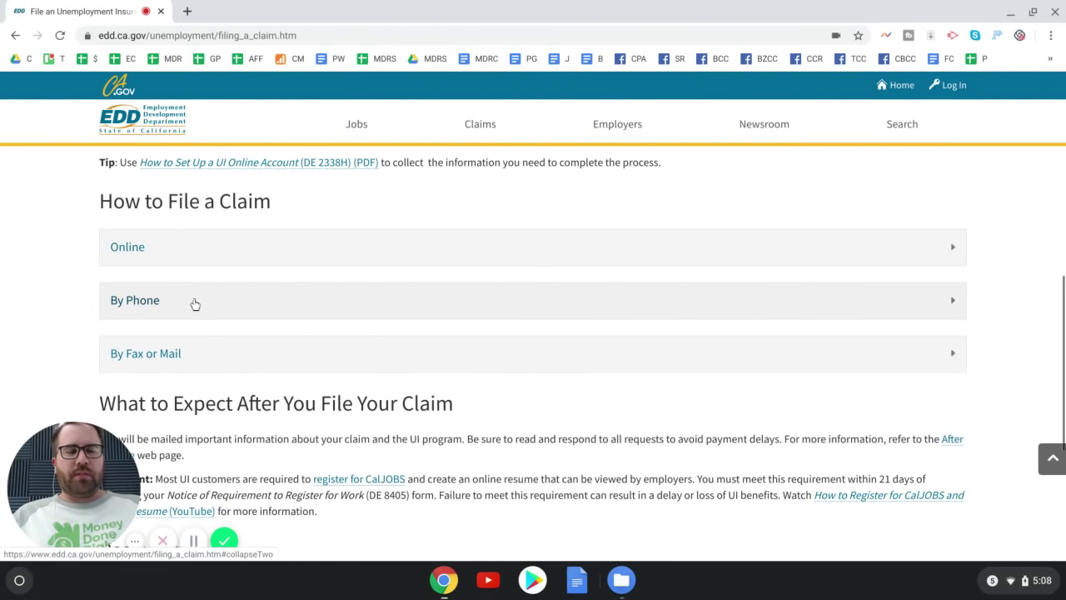
# Expand the Online filing option to show the days and hours UI Online accepts claims.
pyautogui.click(268, 261)
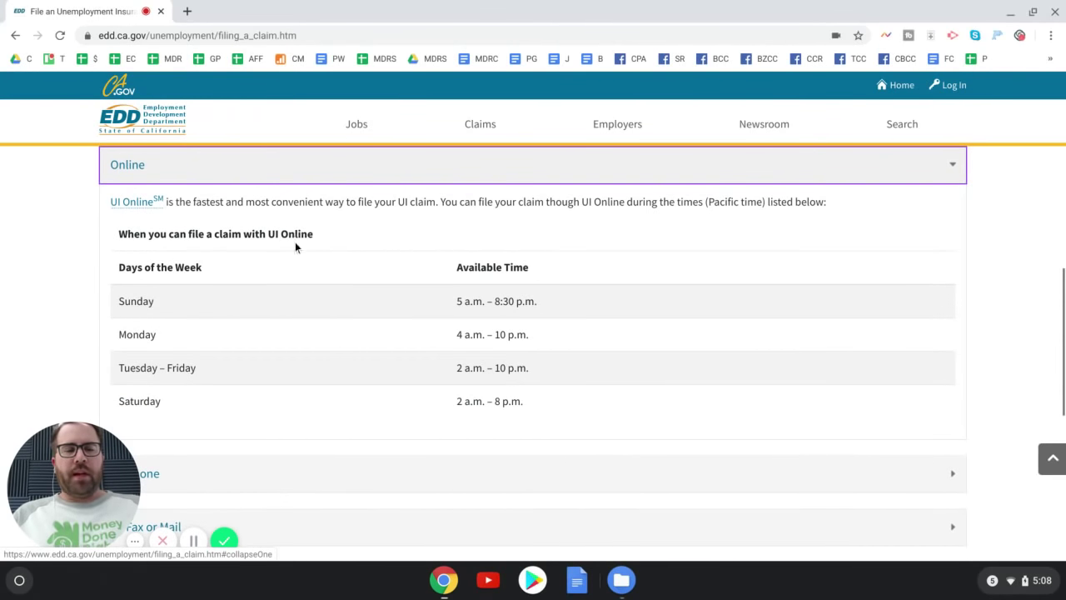
pyautogui.scroll(-1, 310, 242)
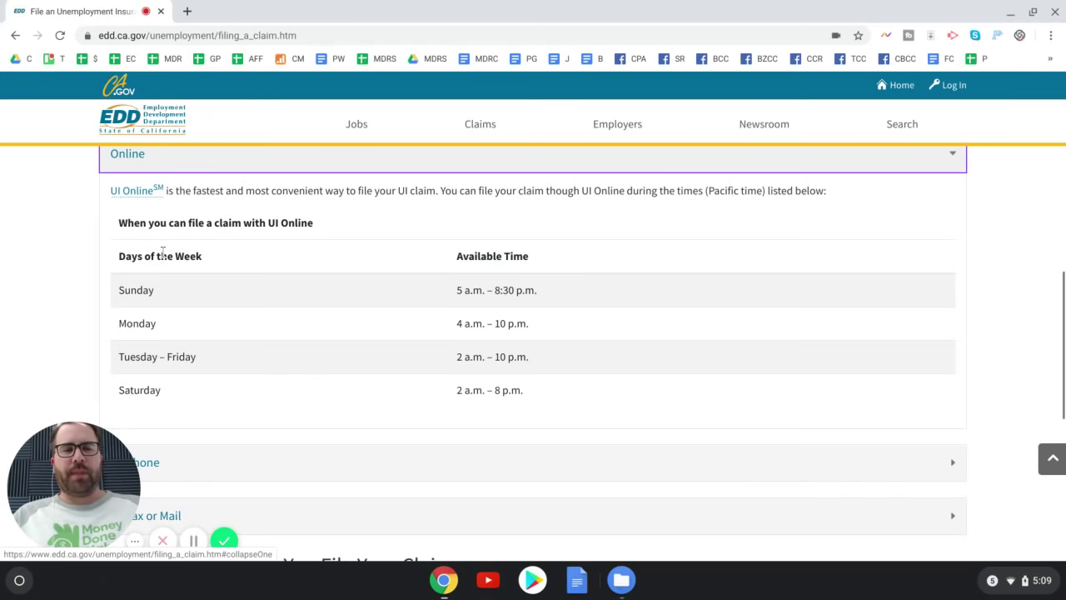
pyautogui.scroll(4, 169, 258)
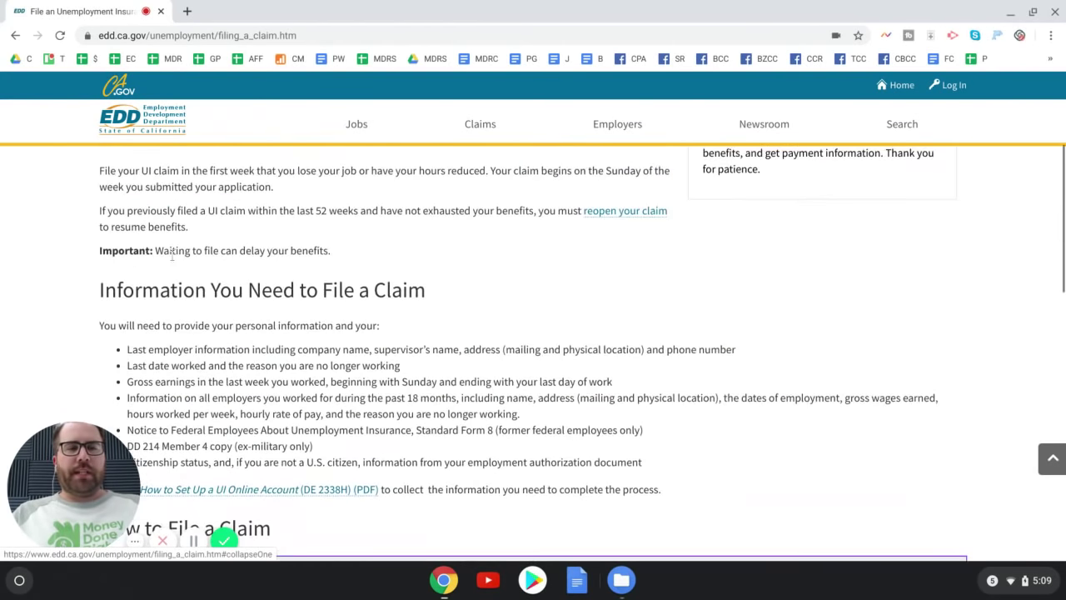
pyautogui.scroll(-4, 205, 258)
# Open the UI Online page and scroll through its Benefit Programs Online log-in and registration details.
pyautogui.click(142, 197)
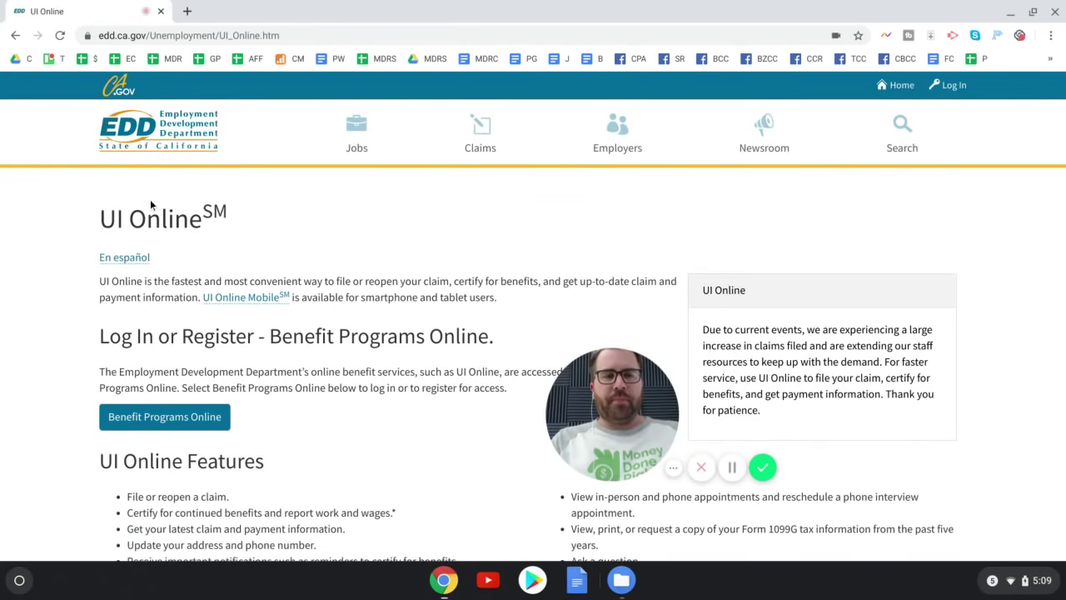
pyautogui.moveTo(598, 416); pyautogui.dragTo(979, 491)
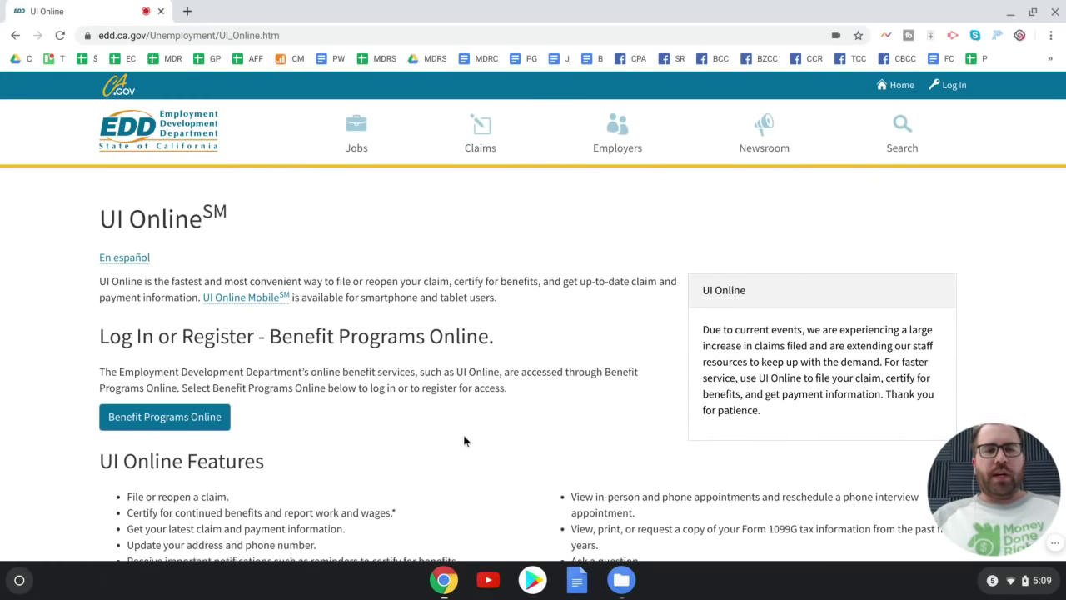
pyautogui.scroll(-1, 460, 438)
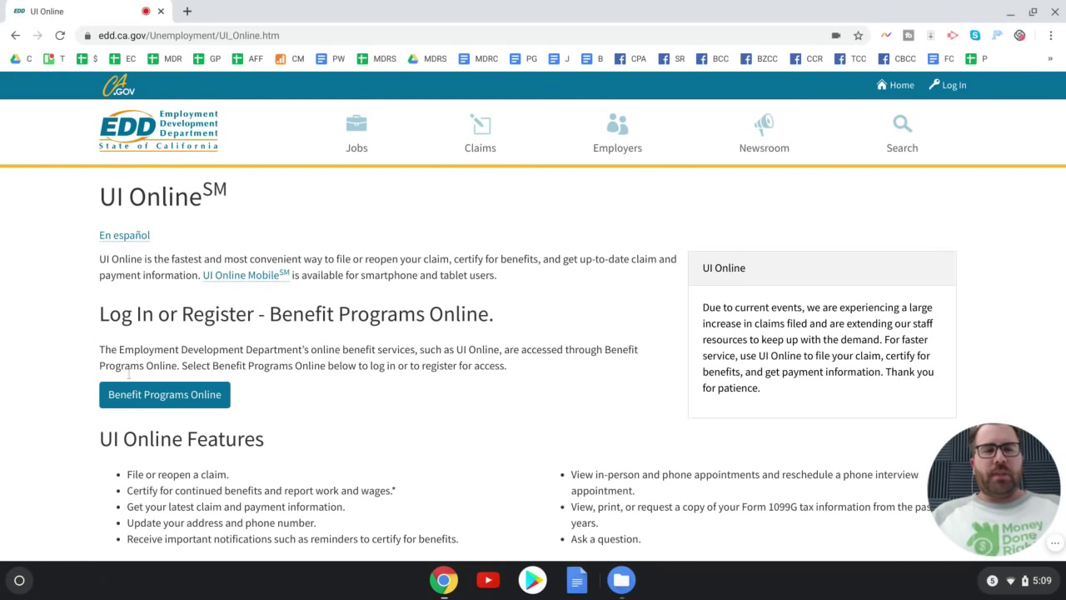
pyautogui.scroll(-1, 151, 398)
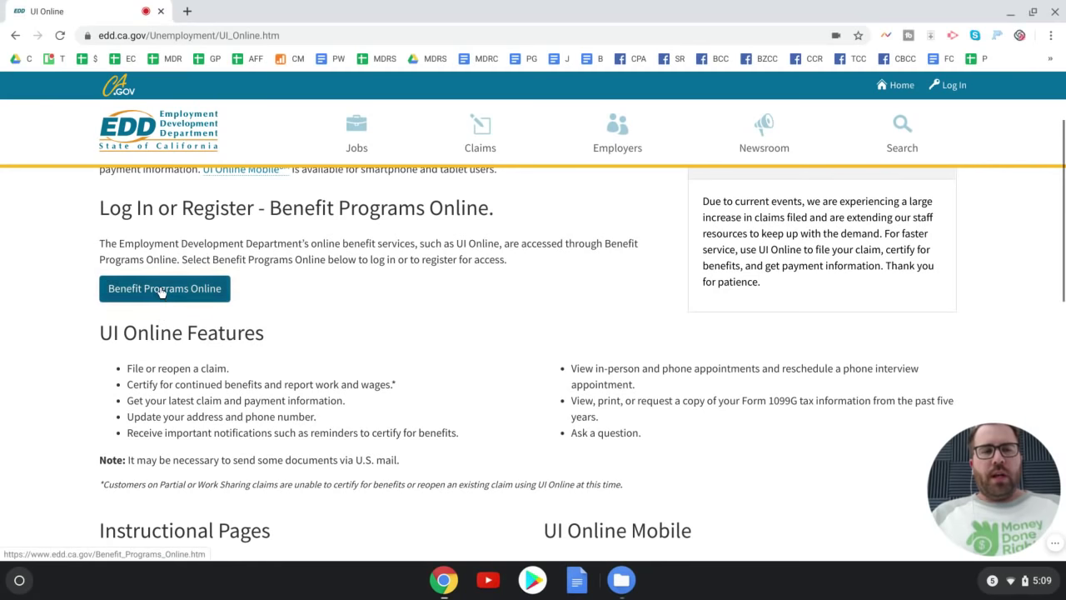
# Go through Benefit Programs Online to Register, then tick and accept the Terms and Conditions.
pyautogui.click(155, 291)
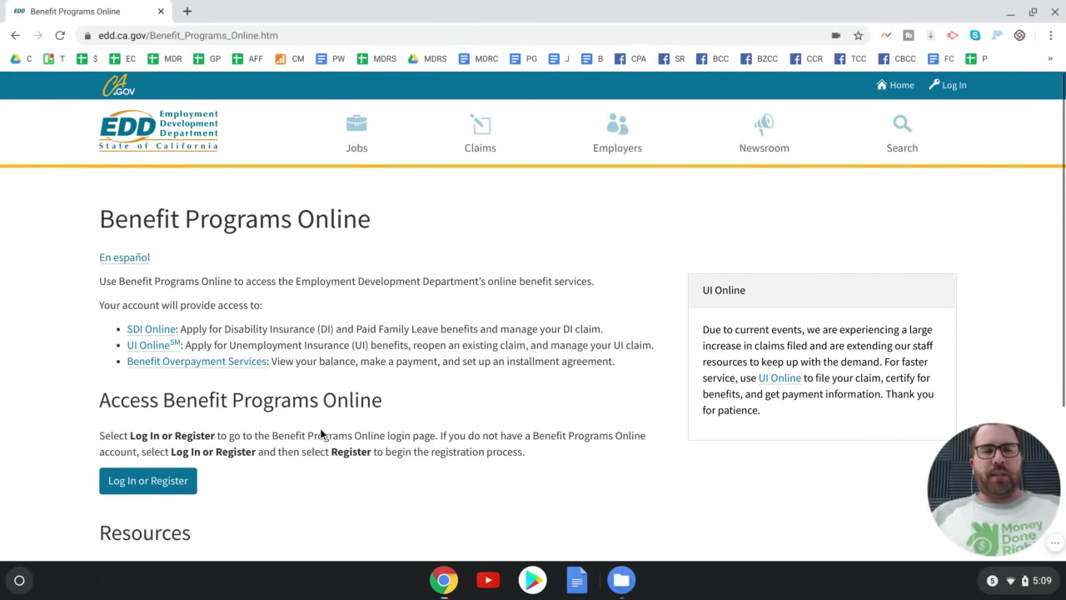
pyautogui.click(157, 491)
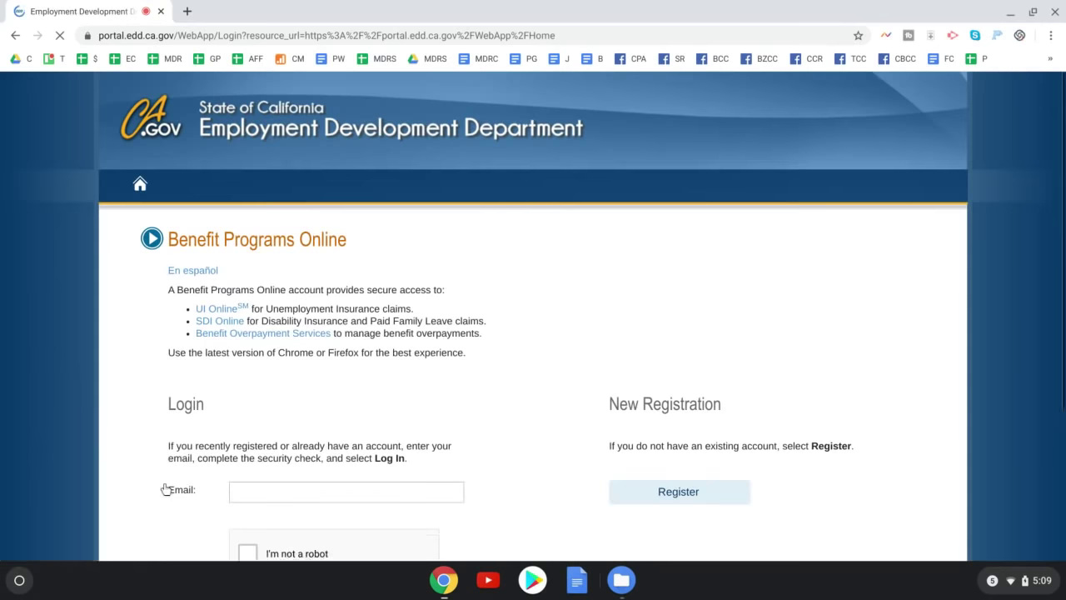
pyautogui.click(671, 493)
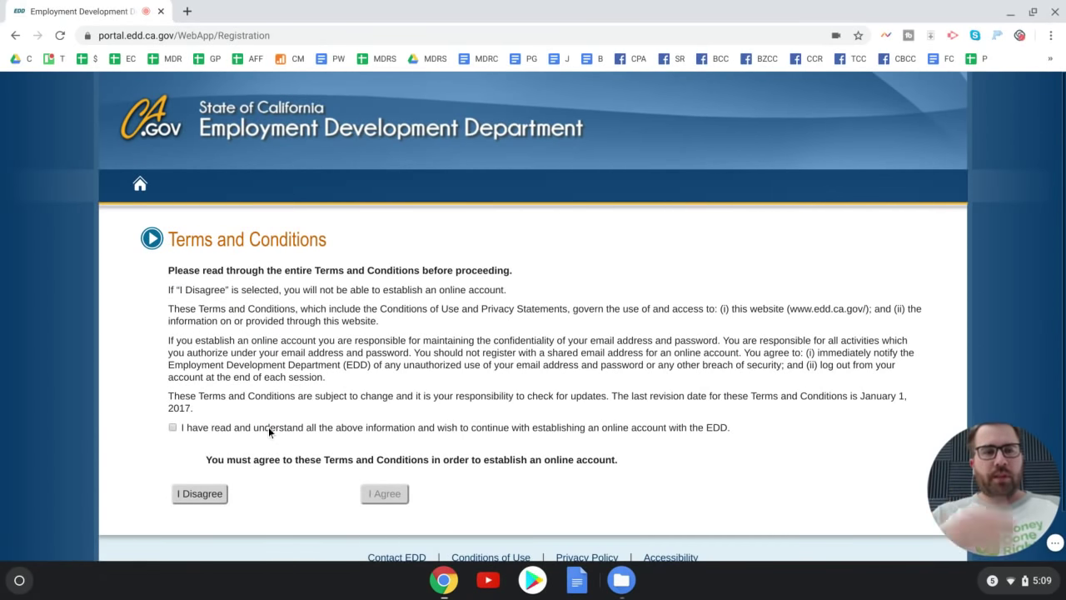
pyautogui.click(173, 428)
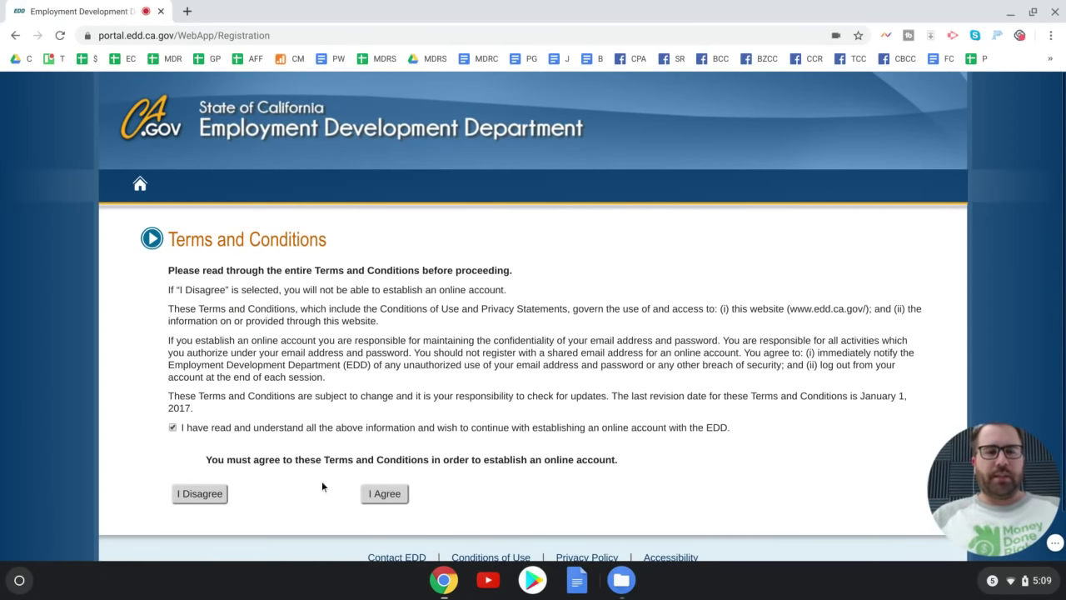
pyautogui.click(370, 493)
# Enter the account e-mail address and confirm it using the browser's suggested entry.
pyautogui.scroll(-3, 370, 494)
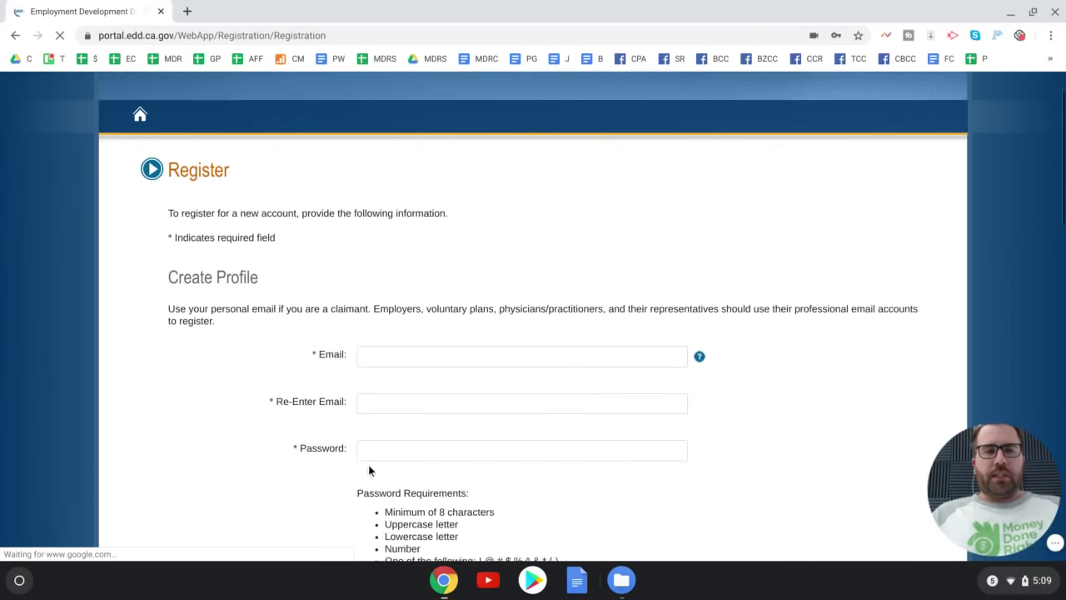
pyautogui.scroll(-1, 405, 422)
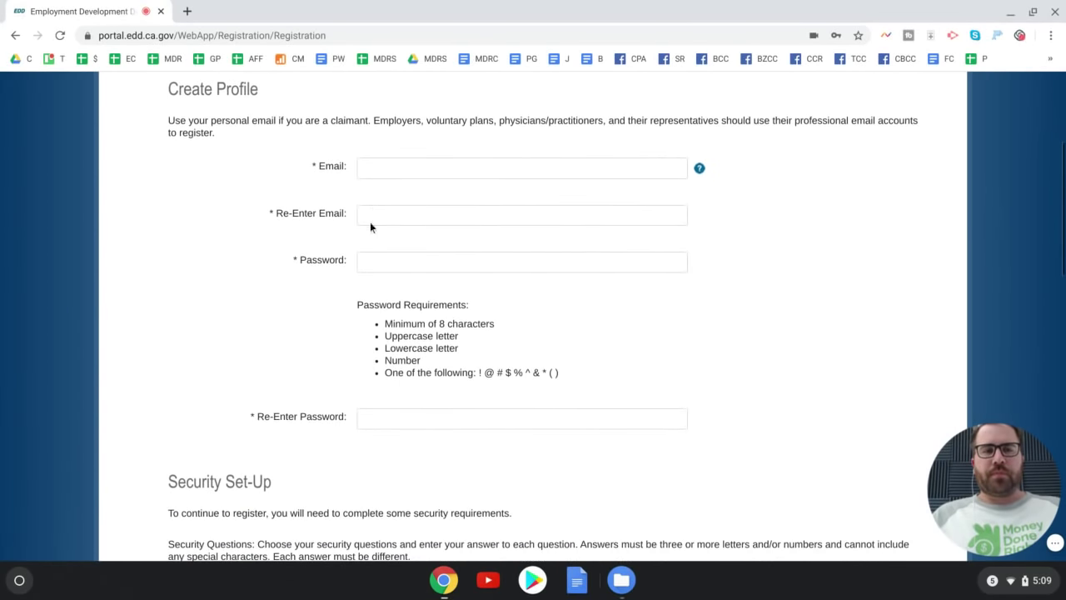
pyautogui.click(379, 164)
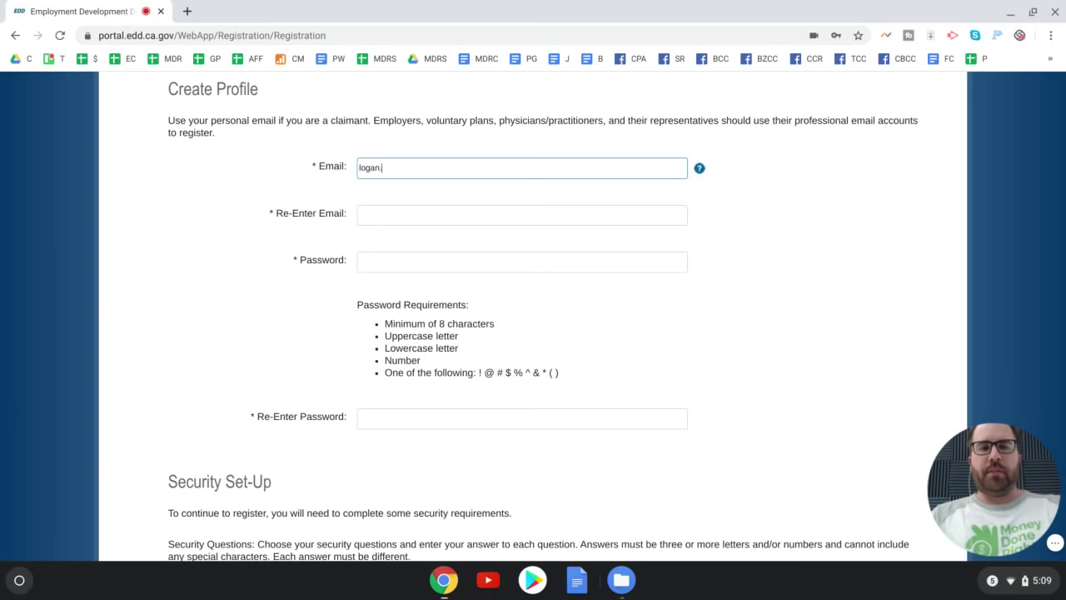
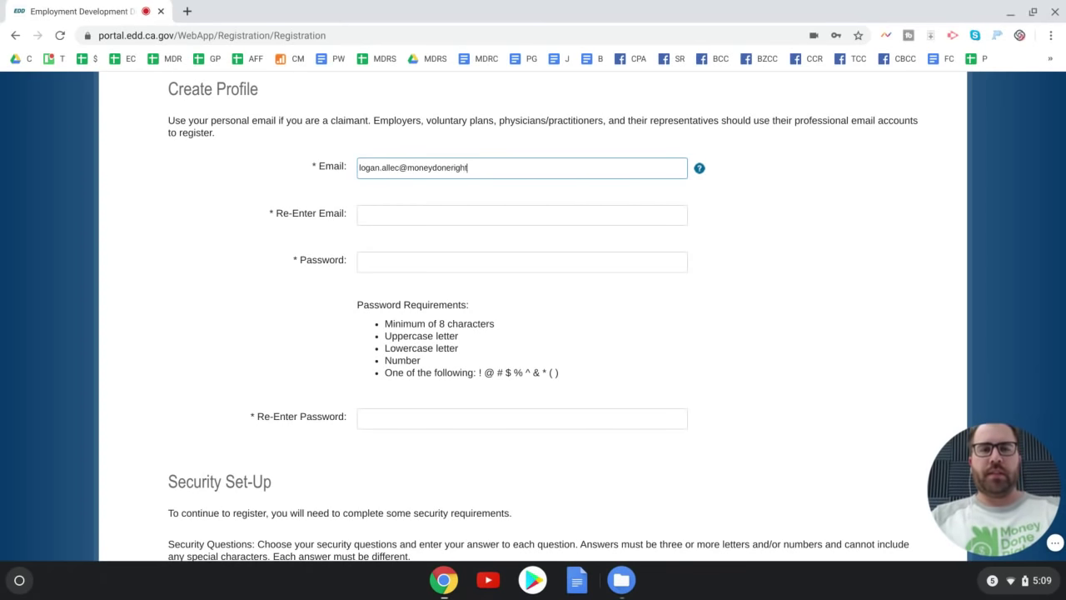
pyautogui.press('Tab')
pyautogui.write('logan.')
pyautogui.press('Down')
pyautogui.press('Tab')
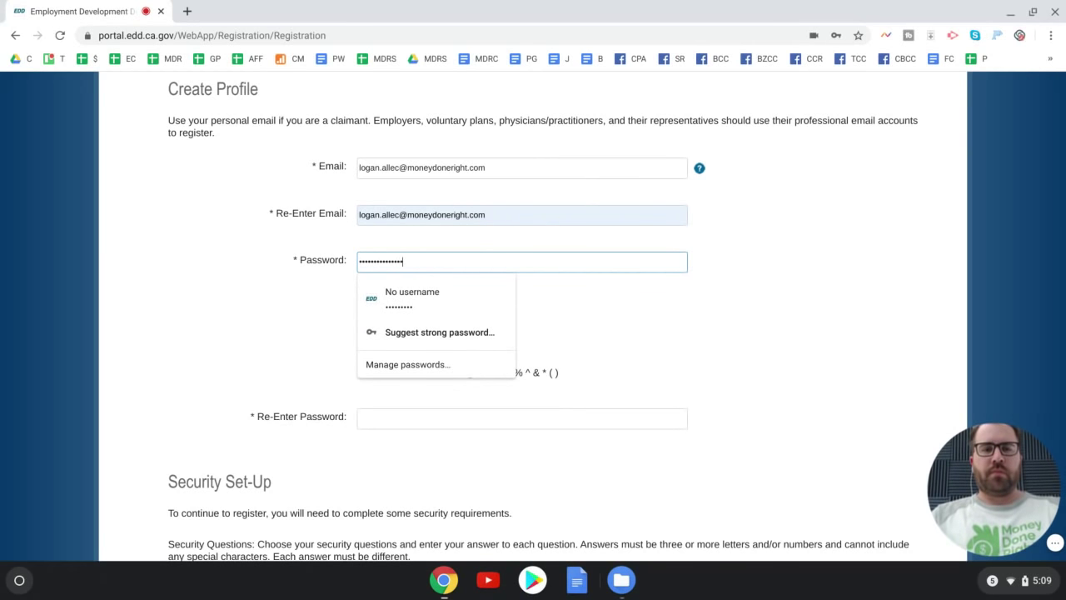
# Re-enter the account password in the confirmation field, then scroll down to Security Set-Up.
pyautogui.press('Tab')
pyautogui.scroll(-1, 365, 282)
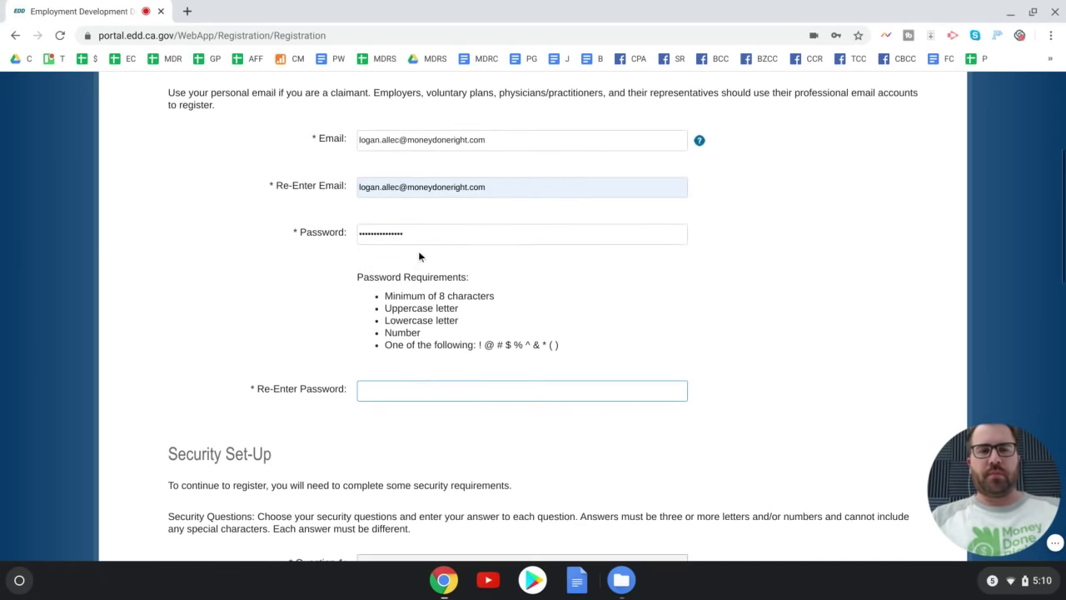
pyautogui.write('•••••••')
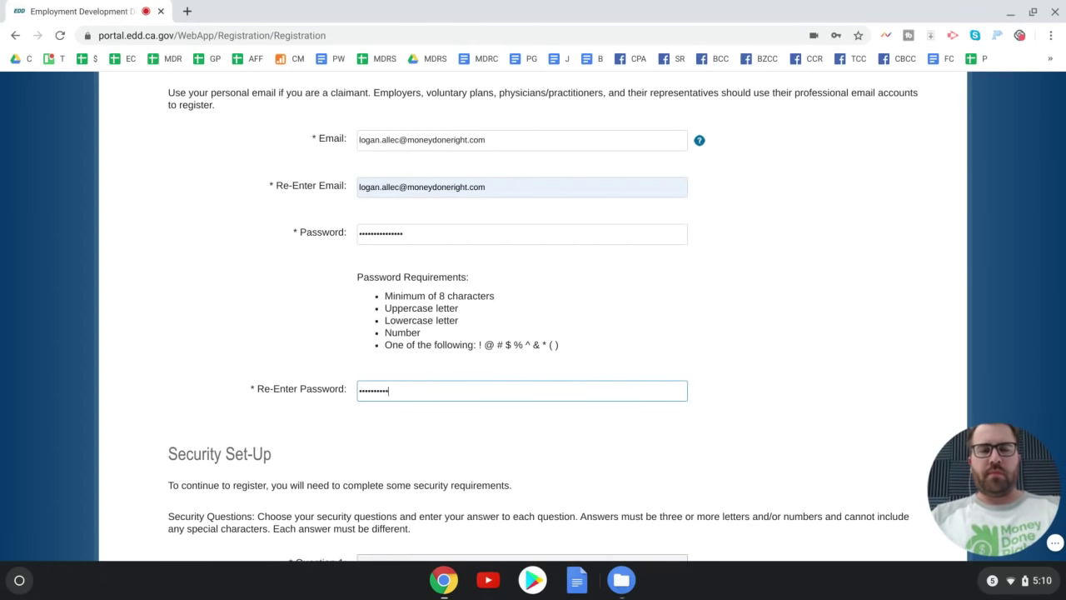
pyautogui.press('Tab')
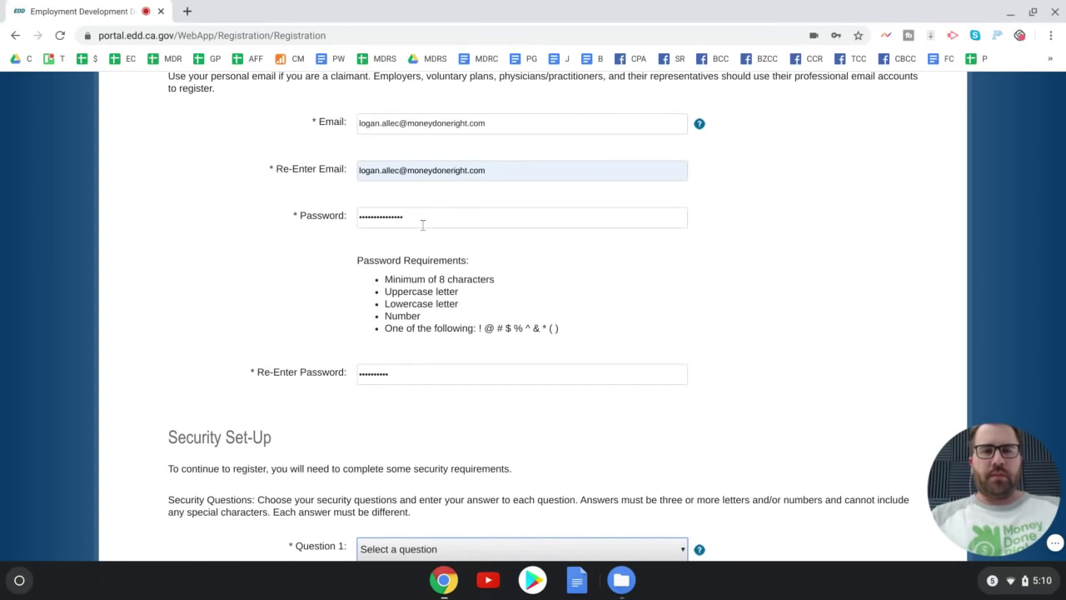
pyautogui.click(403, 368)
pyautogui.write('••')
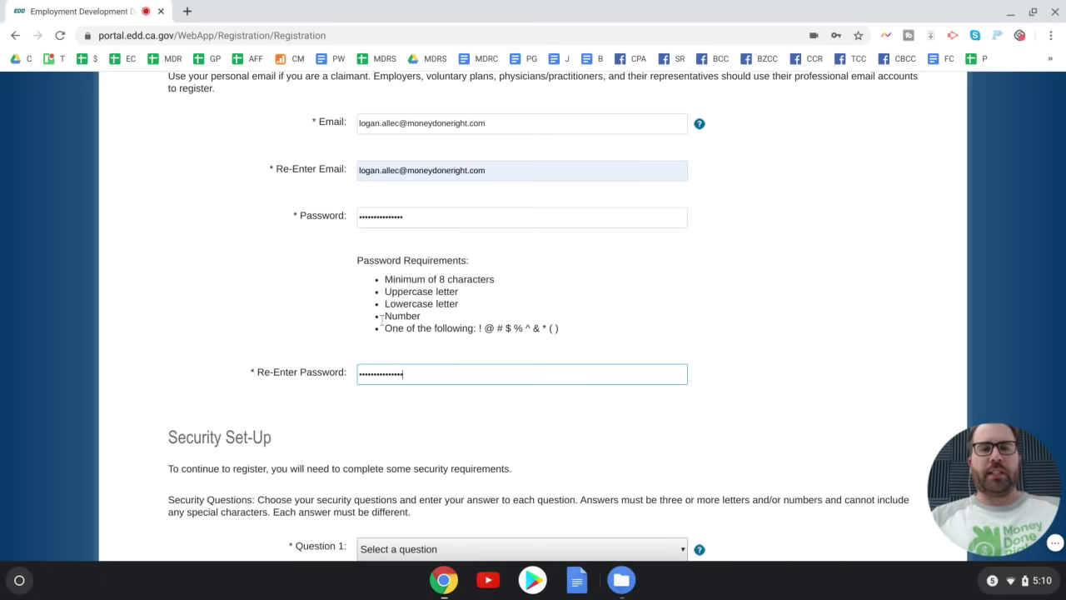
pyautogui.scroll(-1, 341, 308)
pyautogui.scroll(-3, 343, 312)
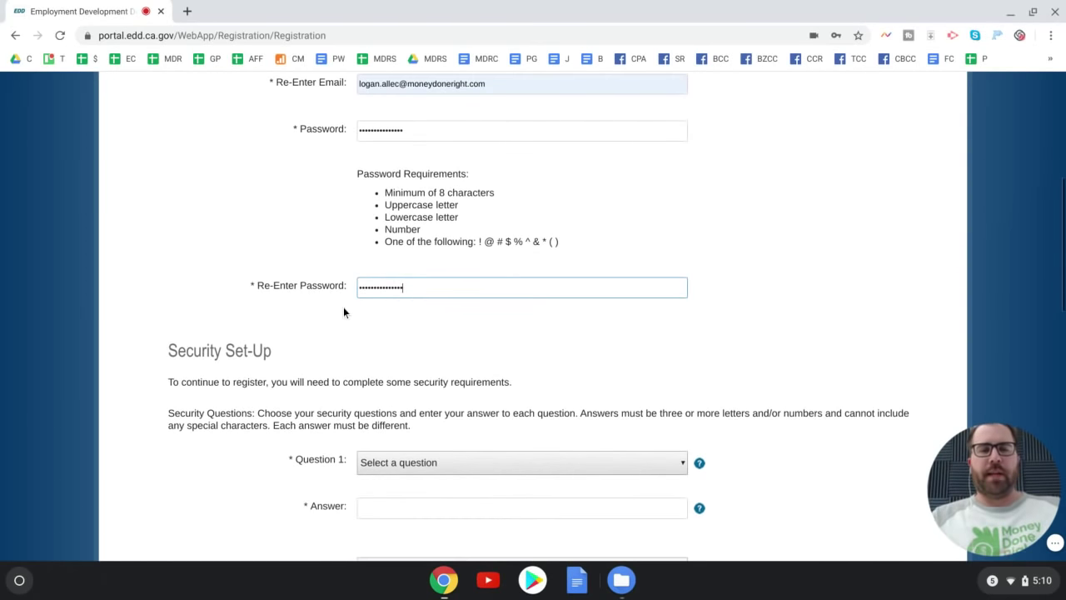
pyautogui.scroll(-2, 341, 311)
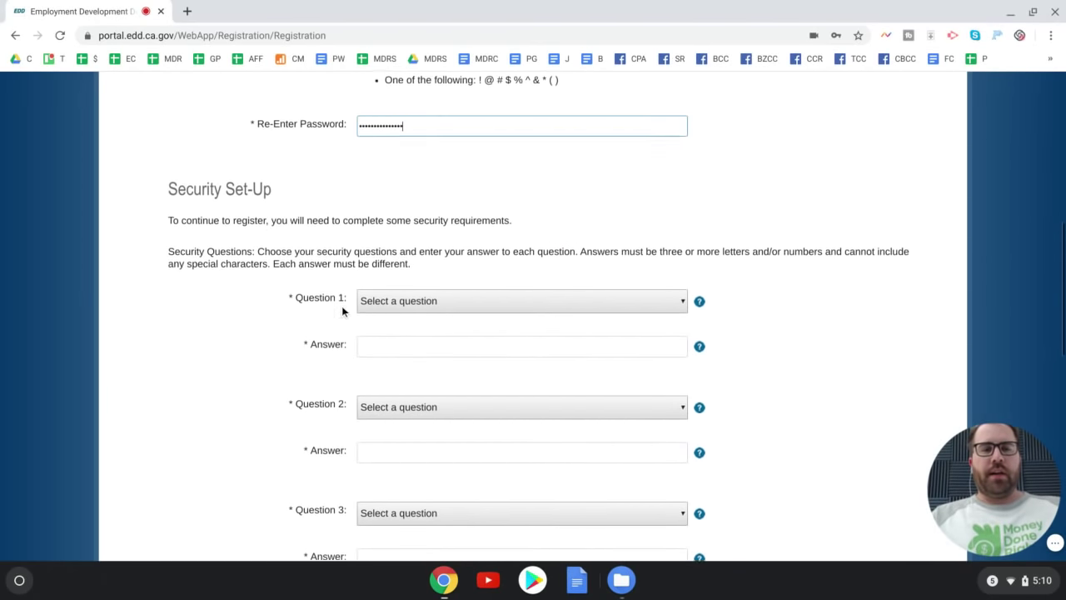
pyautogui.click(401, 264)
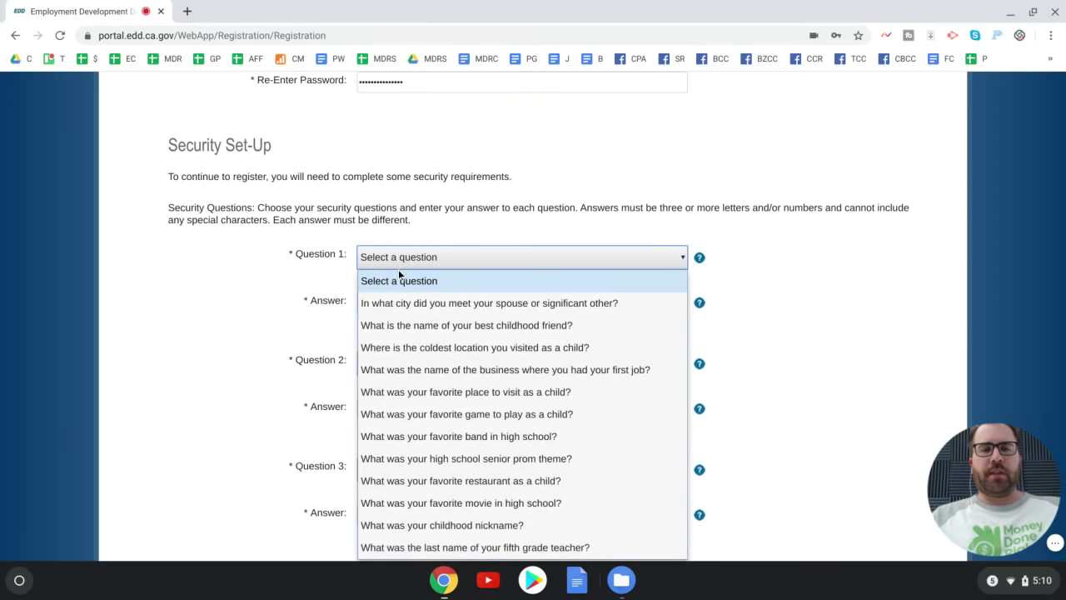
pyautogui.click(396, 307)
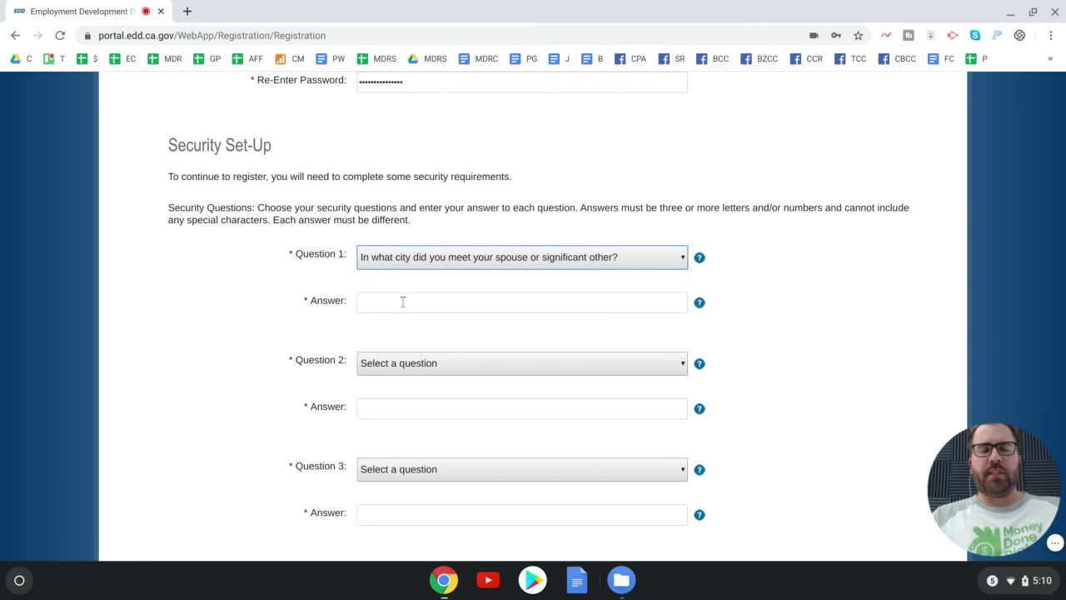
pyautogui.scroll(-1, 406, 302)
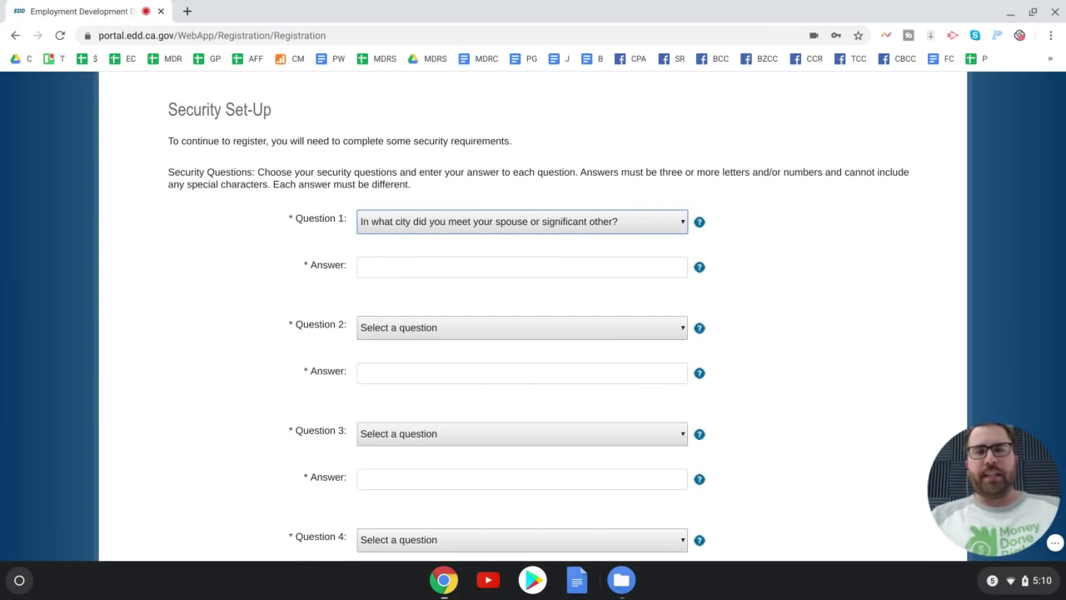
pyautogui.click(423, 220)
pyautogui.click(413, 217)
pyautogui.click(414, 219)
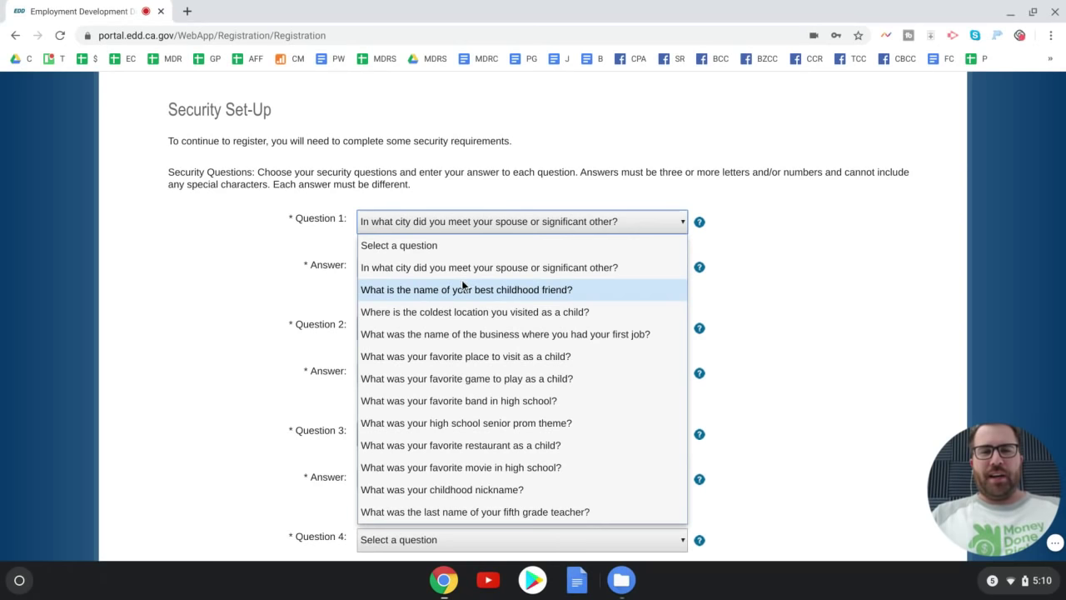
pyautogui.click(446, 425)
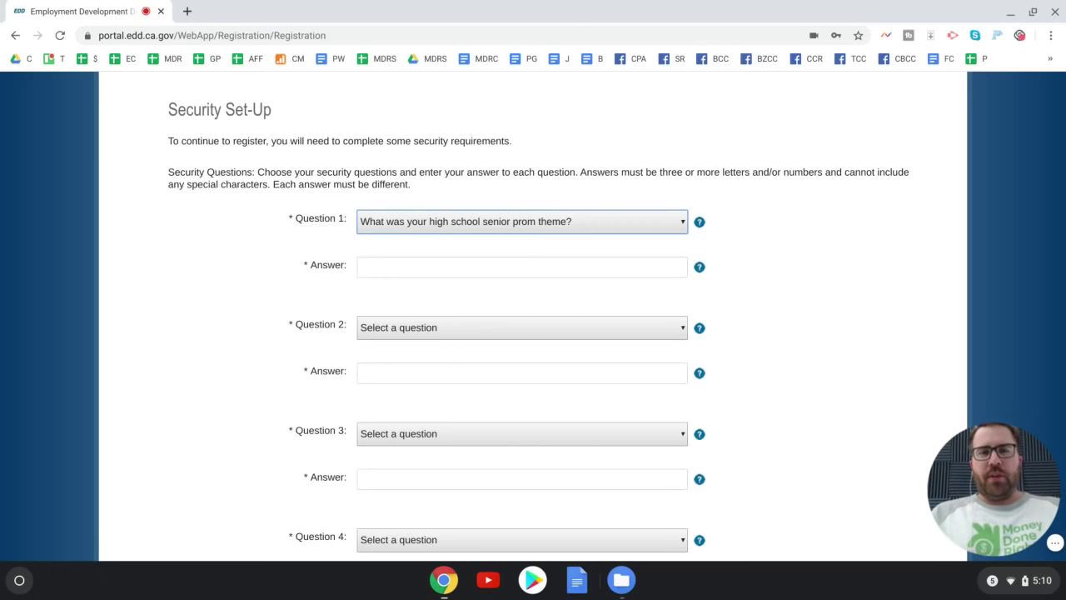
pyautogui.click(511, 262)
pyautogui.scroll(-1, 780, 260)
pyautogui.scroll(-1, 776, 266)
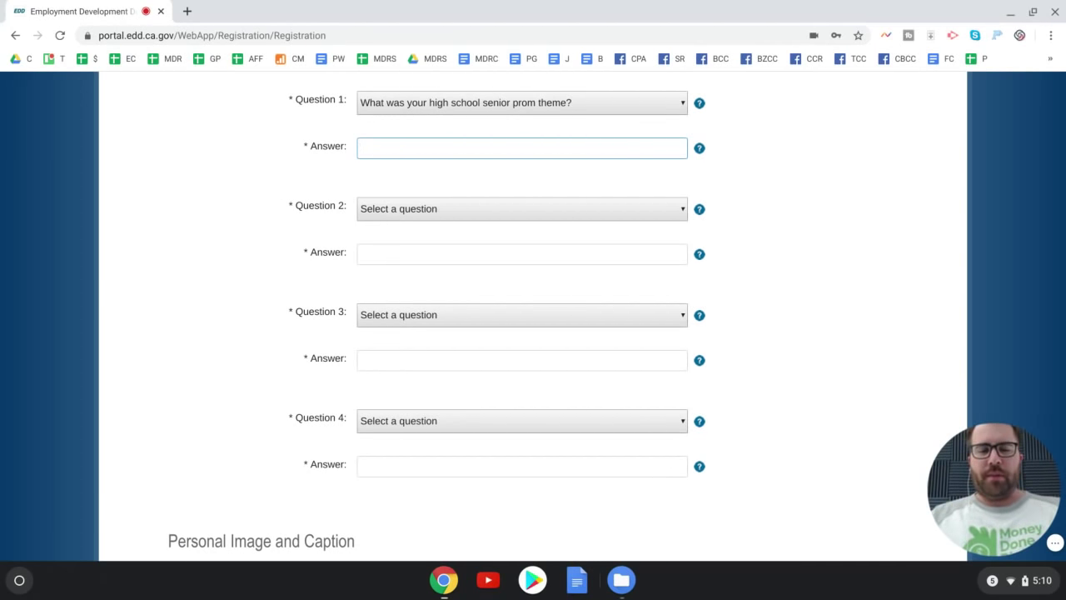
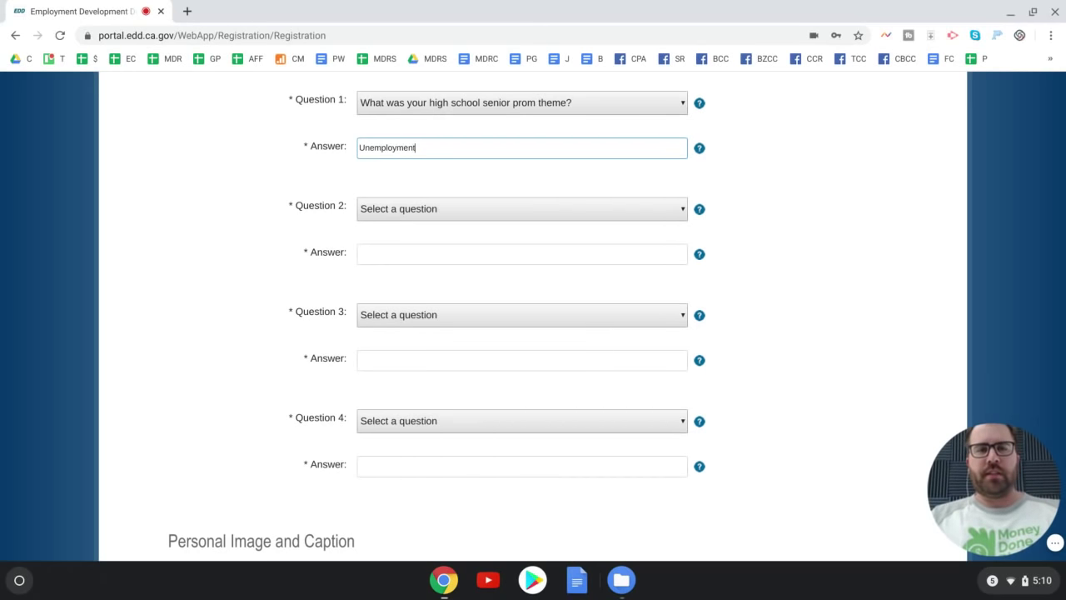
pyautogui.click(380, 215)
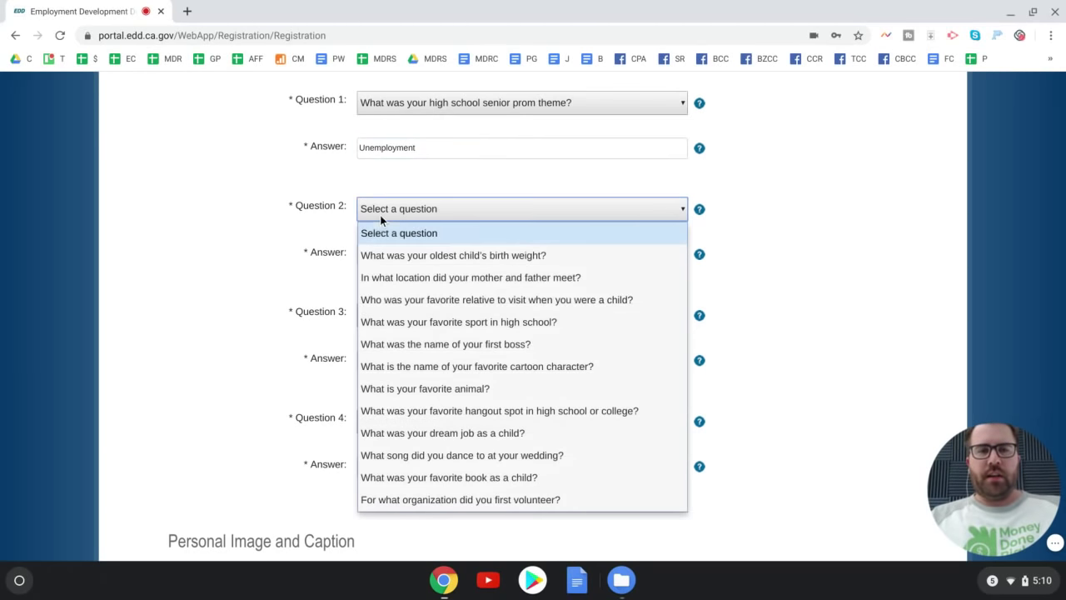
pyautogui.click(399, 256)
pyautogui.click(400, 257)
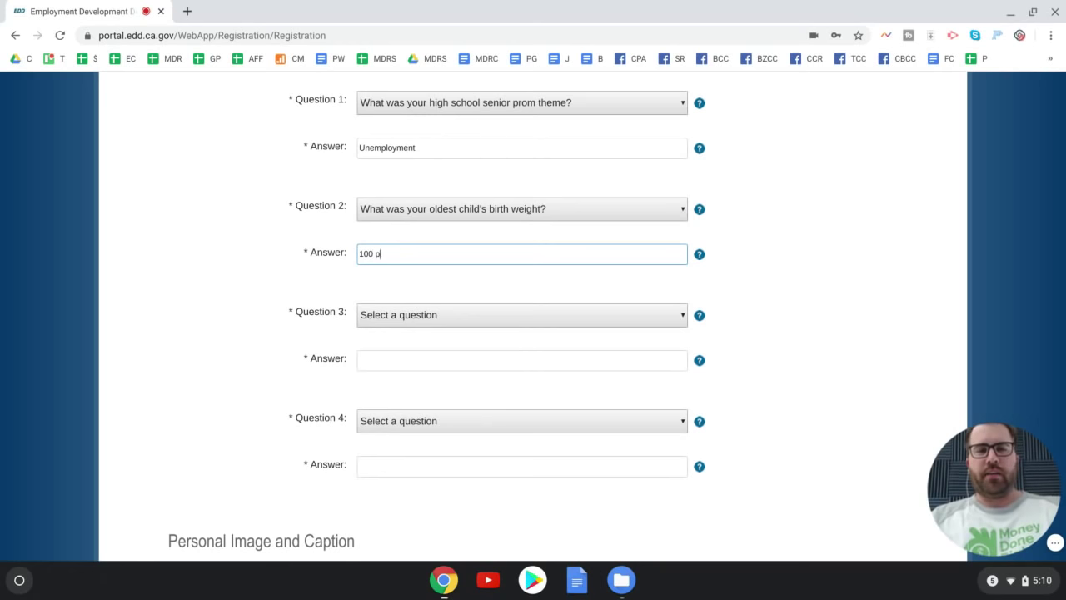
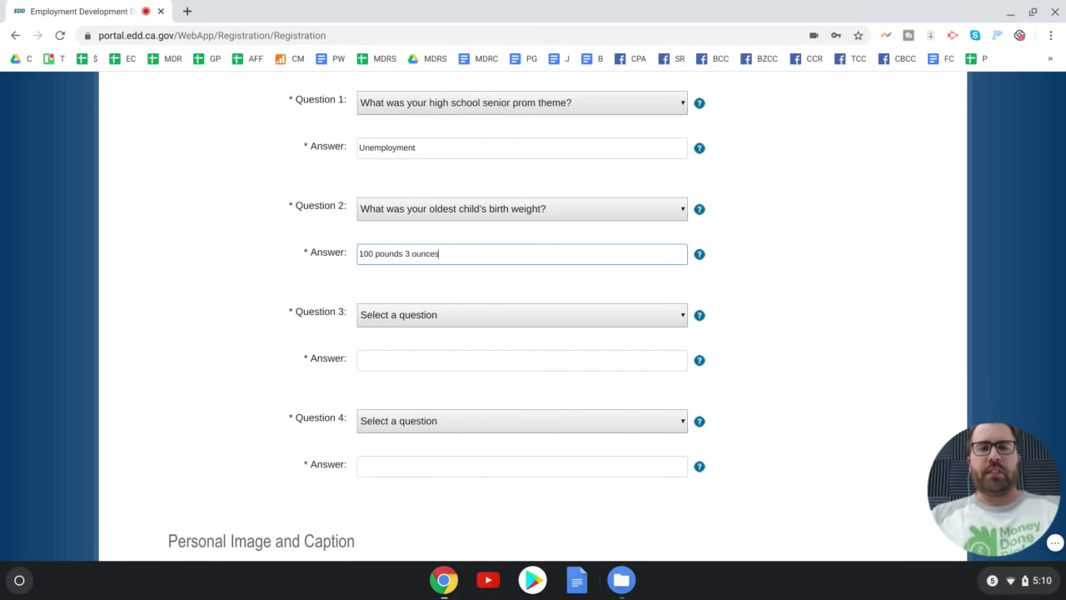
pyautogui.click(376, 316)
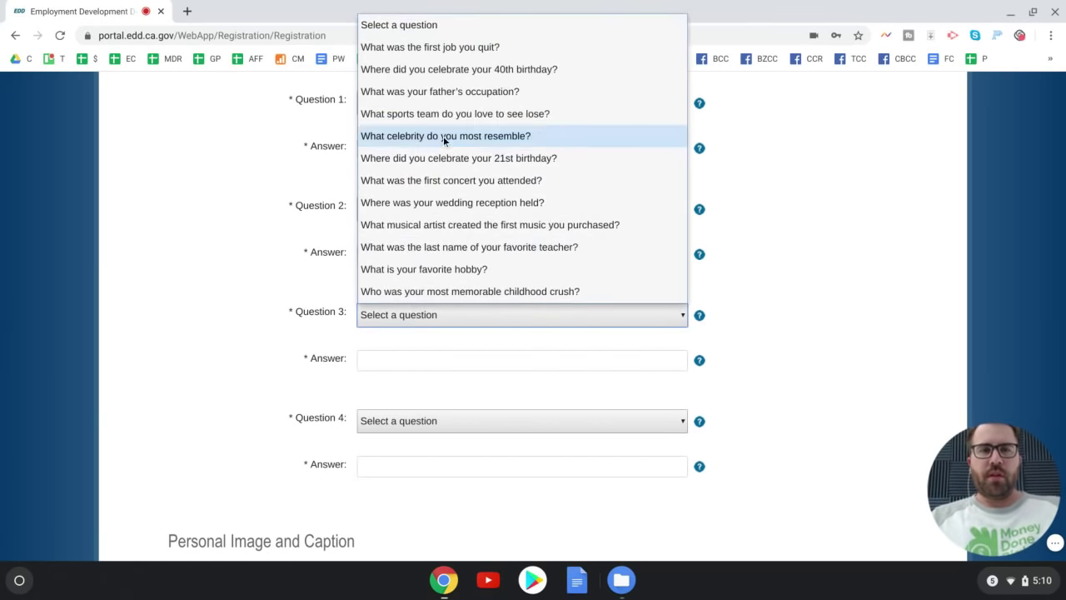
pyautogui.click(459, 50)
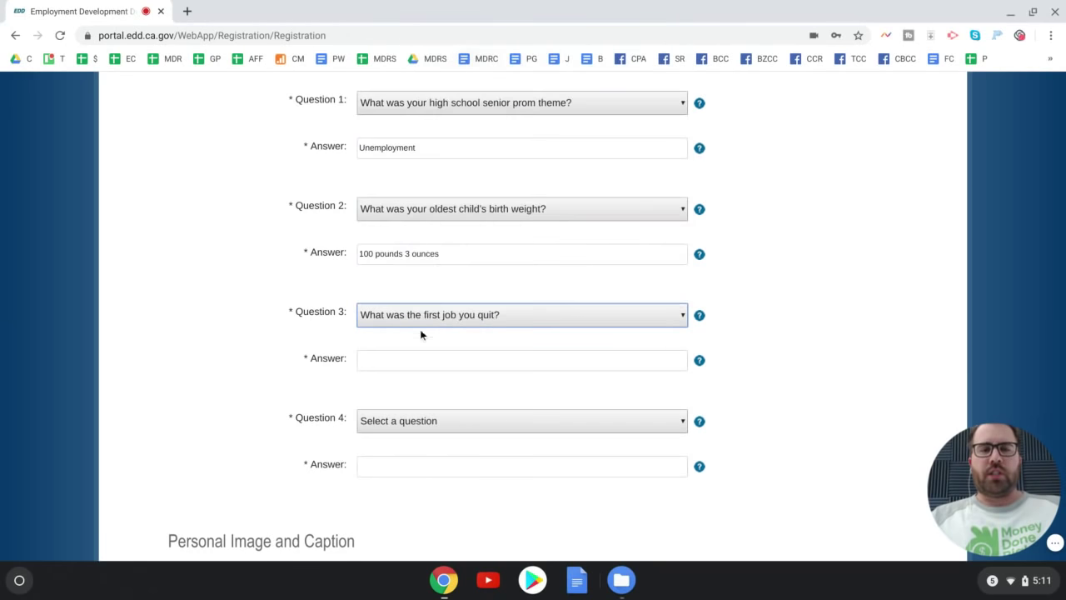
pyautogui.click(410, 358)
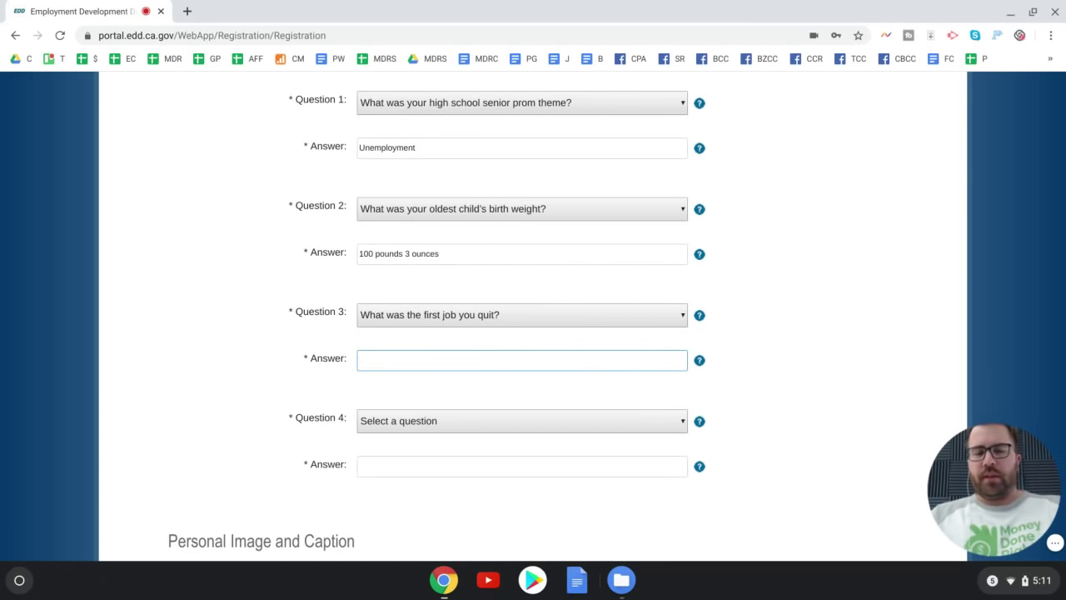
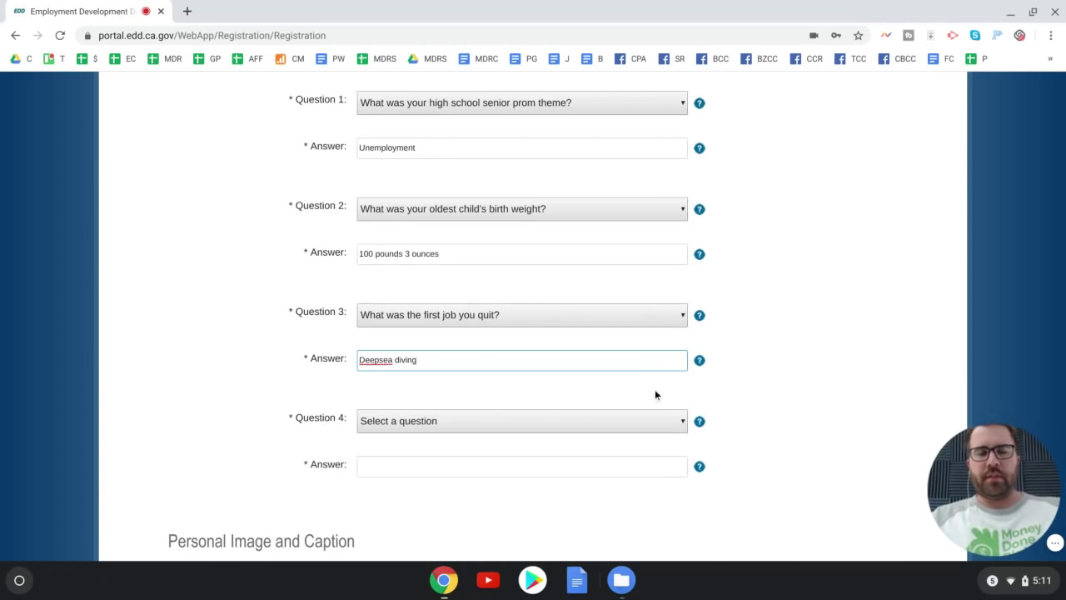
pyautogui.scroll(-2, 655, 394)
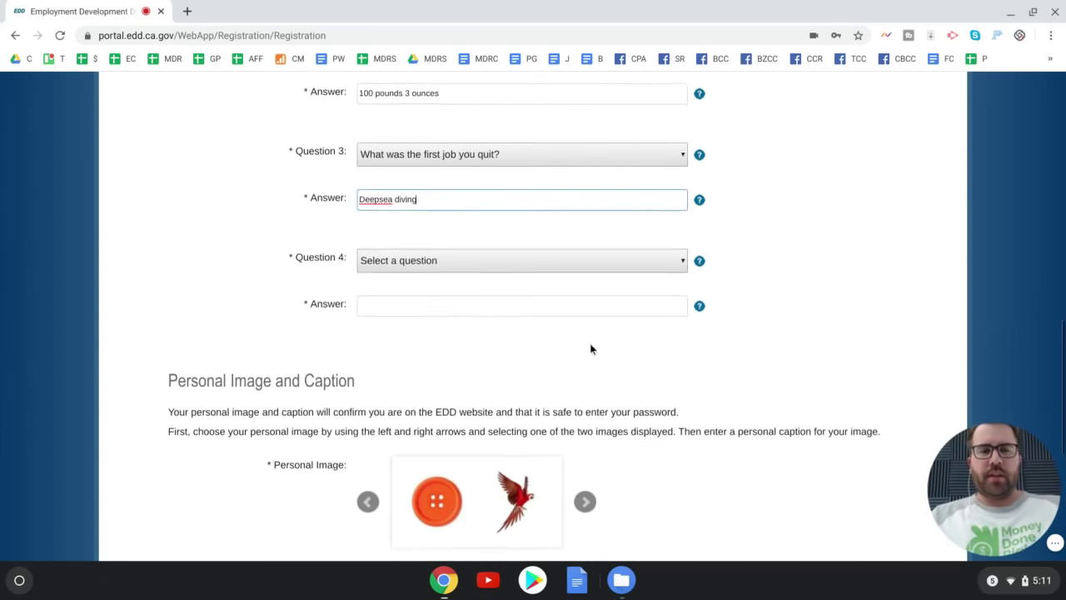
pyautogui.click(481, 250)
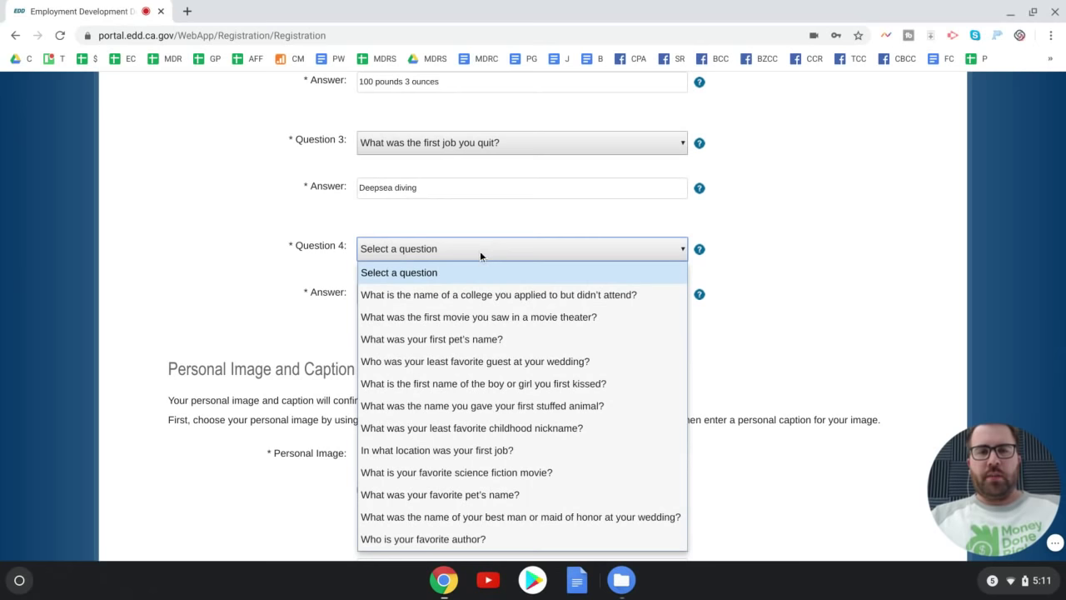
pyautogui.click(481, 295)
pyautogui.click(442, 295)
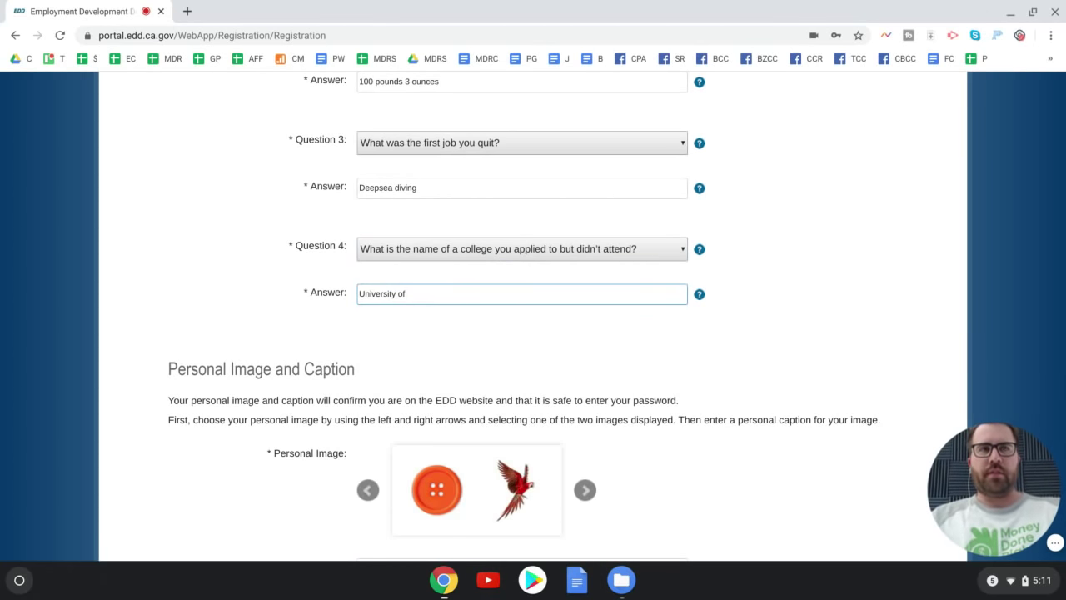
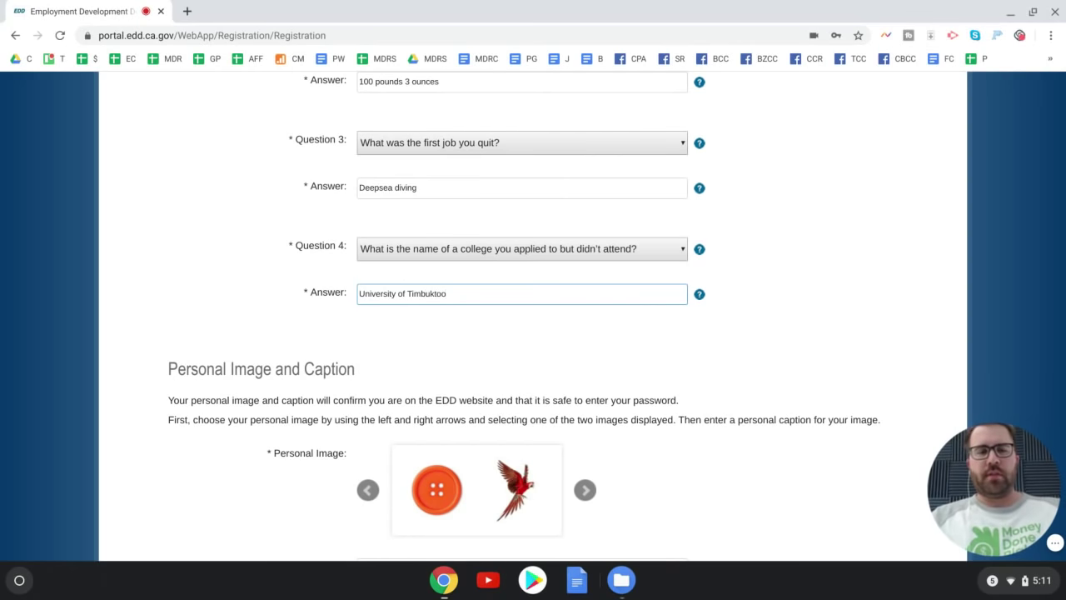
pyautogui.scroll(-5, 413, 329)
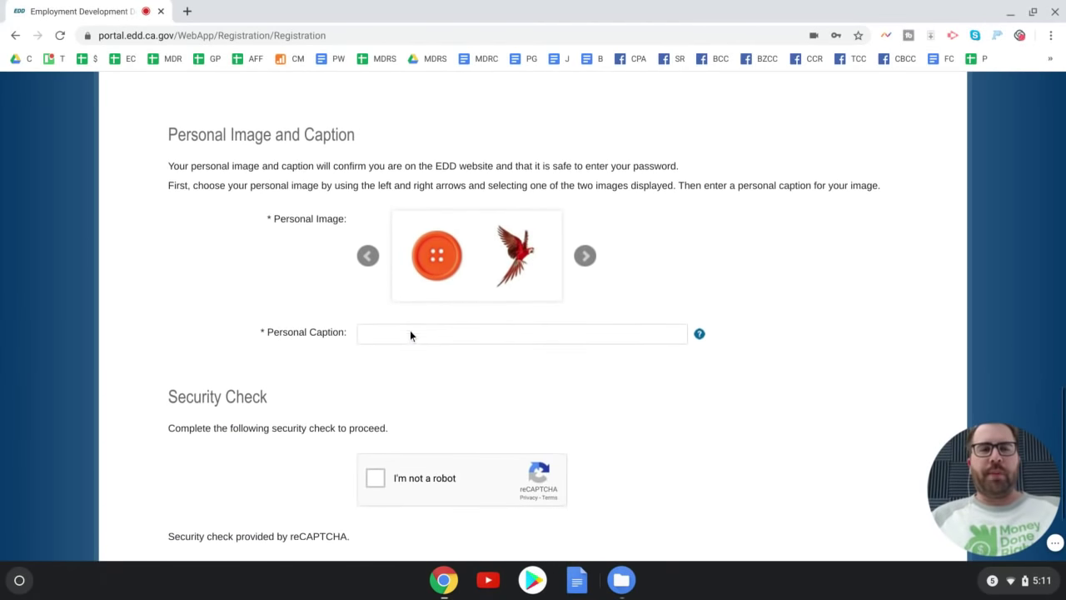
# Browse the personal images and select the glasses.
pyautogui.scroll(-1, 410, 332)
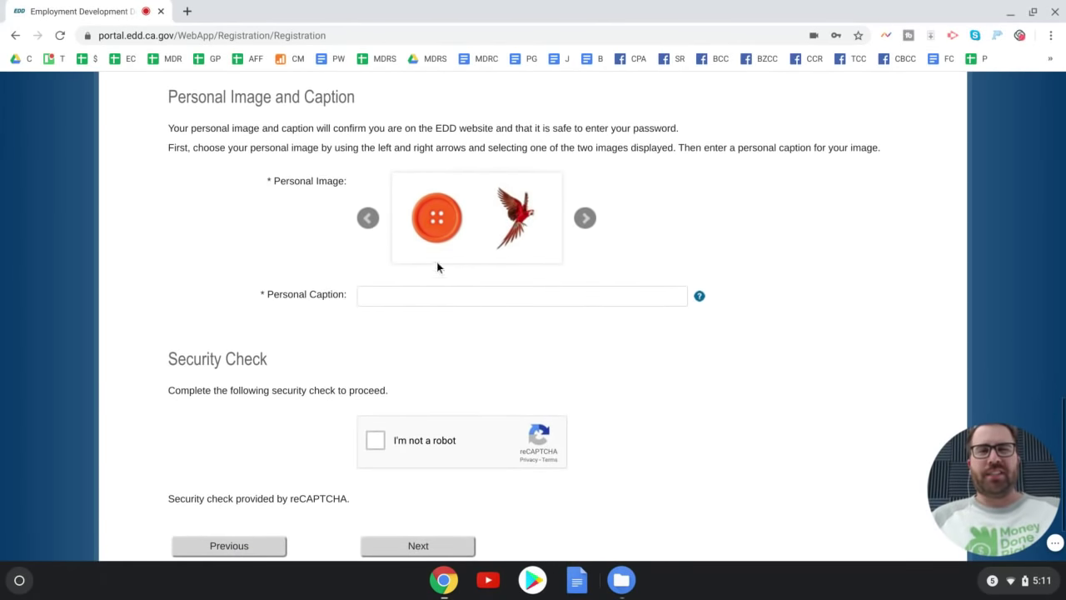
pyautogui.click(585, 218)
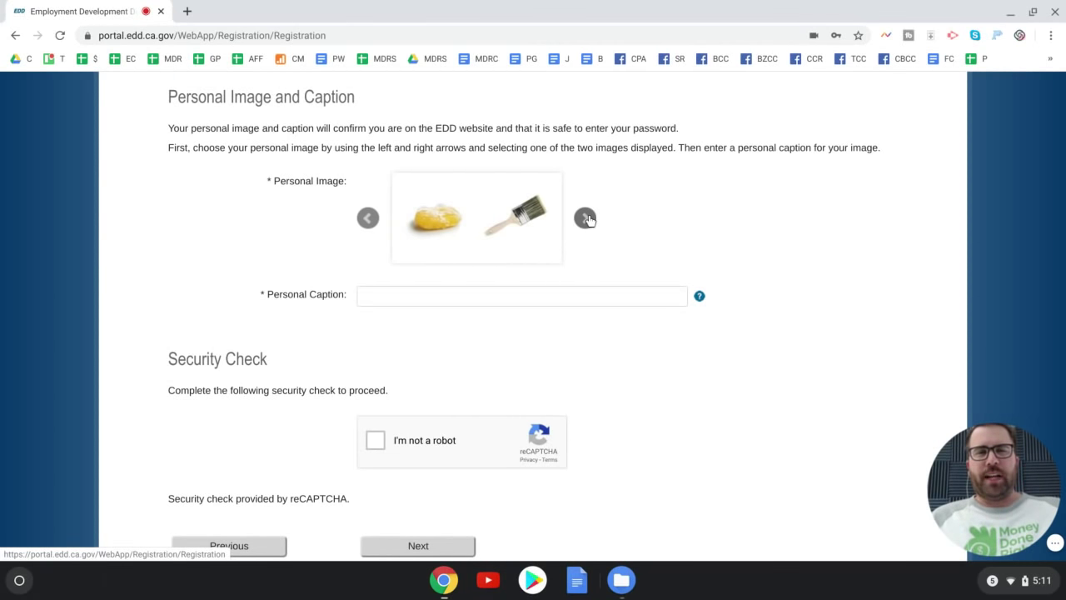
pyautogui.click(587, 218)
pyautogui.click(587, 219)
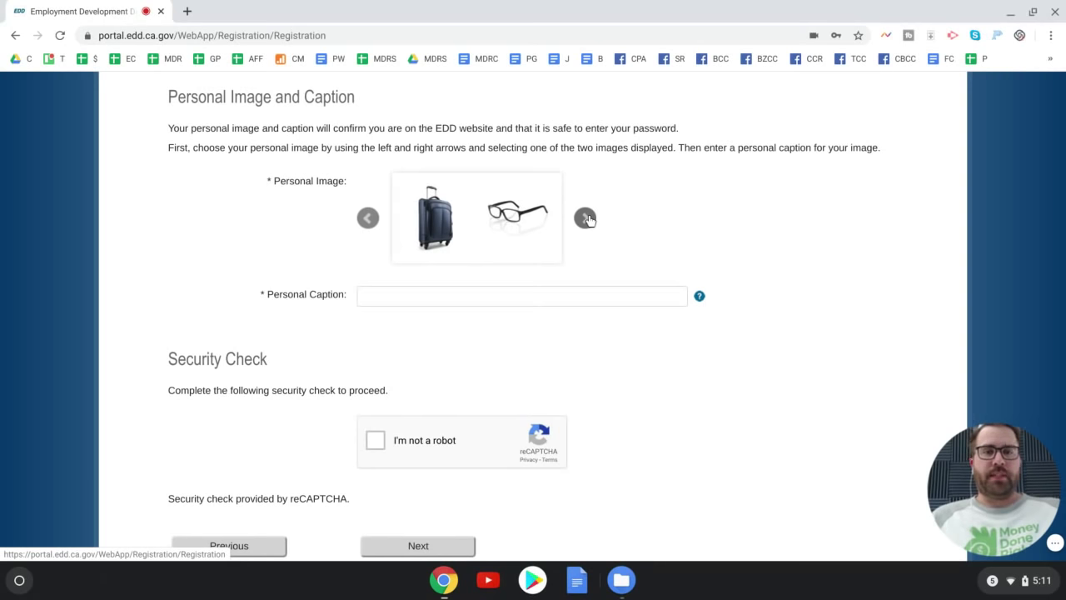
pyautogui.click(515, 218)
# Enter the personal caption 'eyeballs' and start the I'm not a robot check.
pyautogui.click(475, 295)
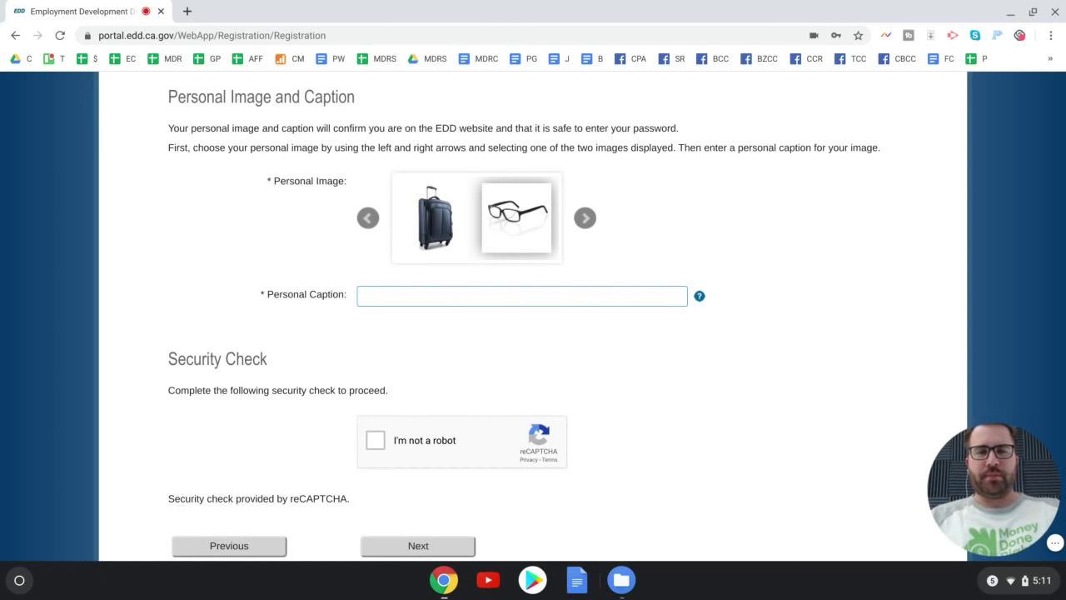
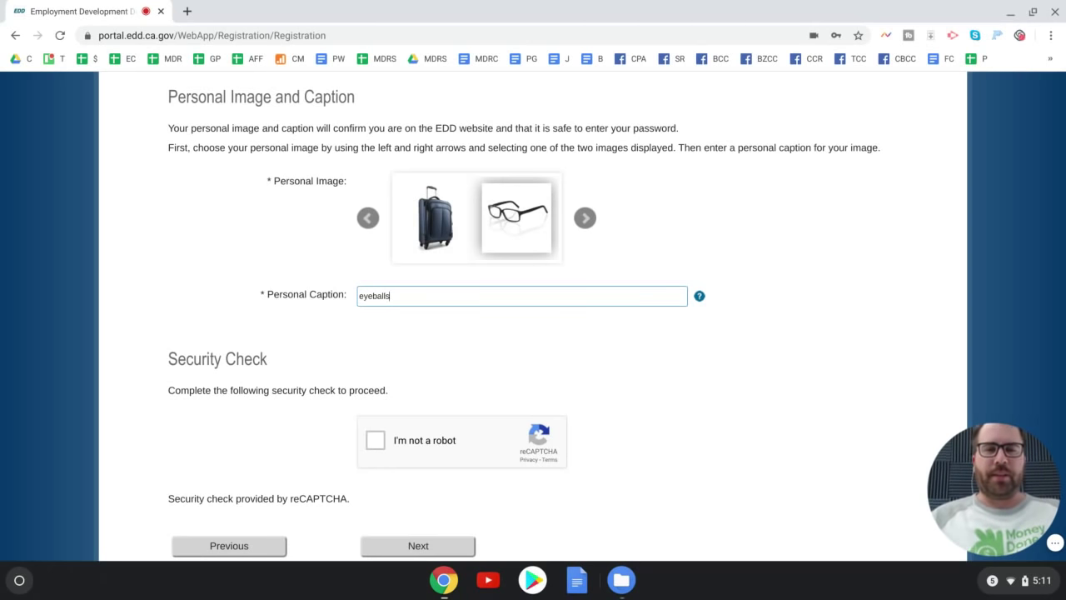
pyautogui.scroll(-1, 291, 419)
pyautogui.click(375, 379)
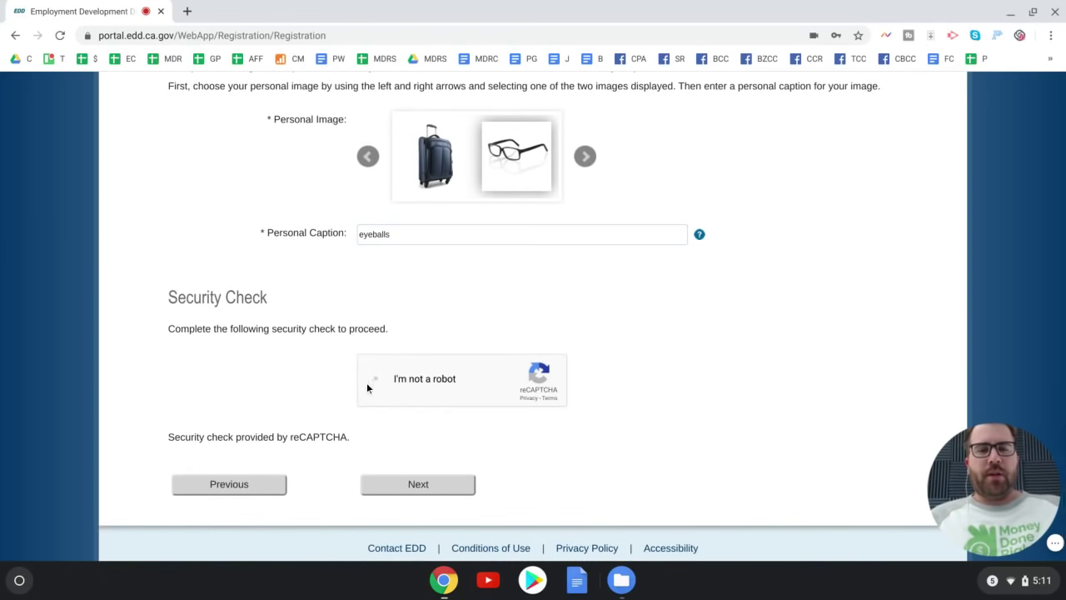
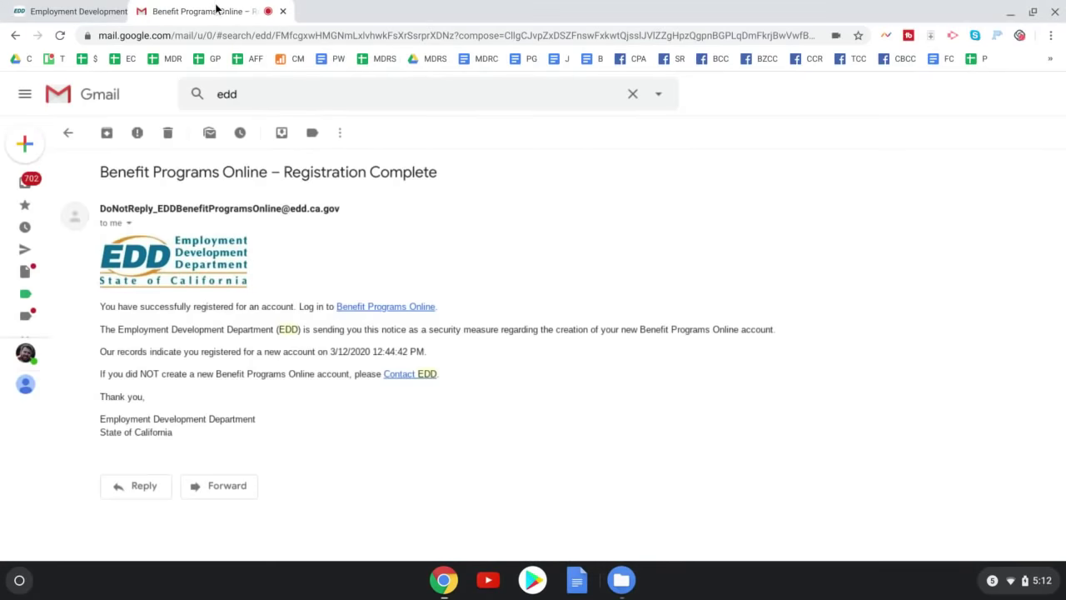
# Drag the Gmail window into Chrome's tab strip to show the Registration Complete confirmation email.
pyautogui.moveTo(559, 255); pyautogui.dragTo(217, 8)
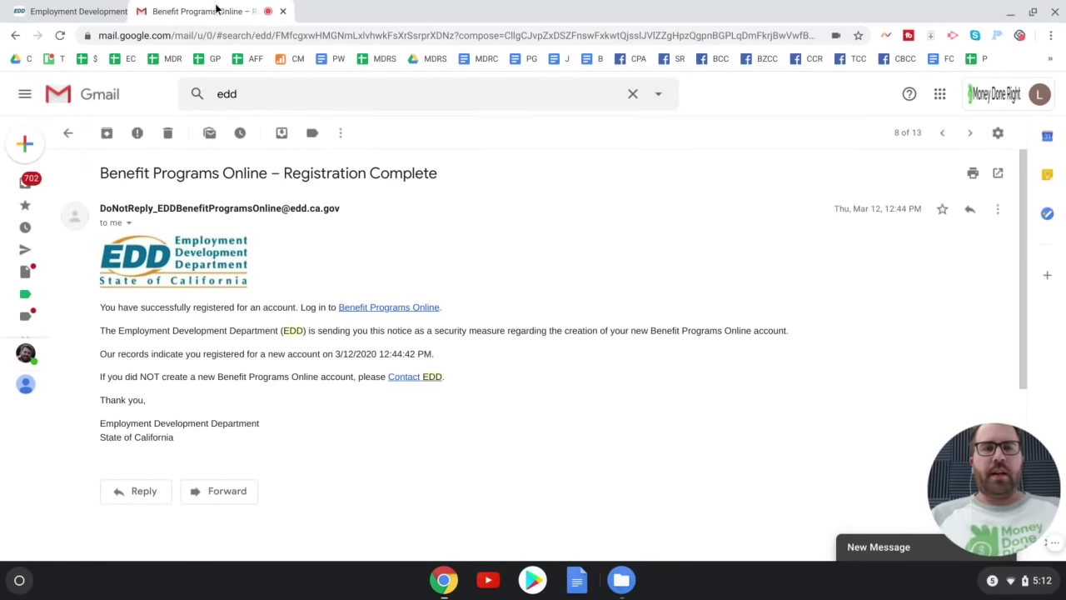
# Log in to Benefit Programs Online with the saved email, the reCAPTCHA check and the account password.
pyautogui.click(373, 309)
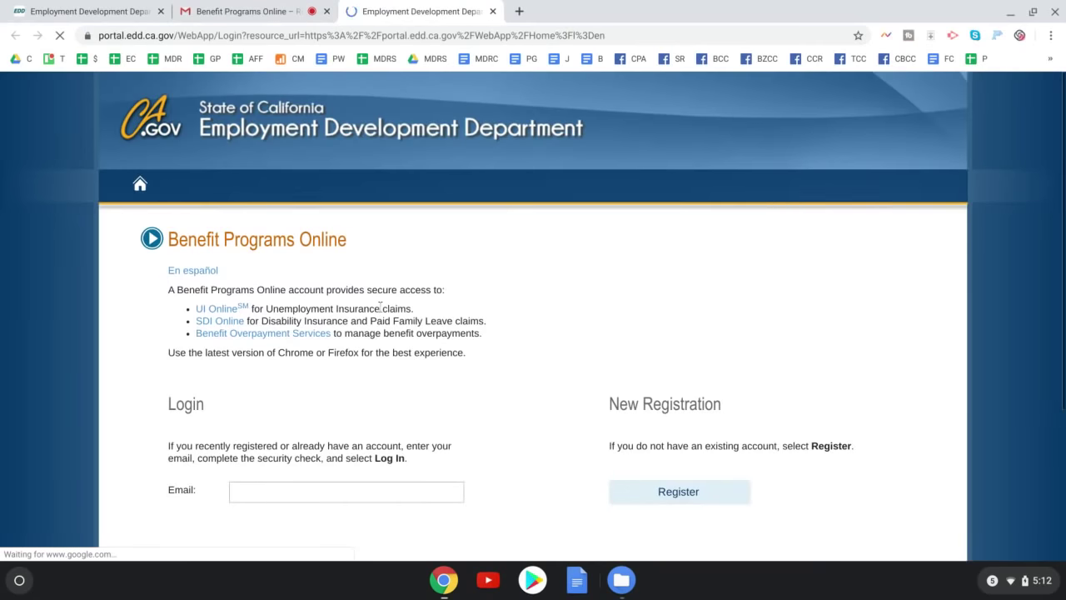
pyautogui.scroll(-3, 275, 410)
pyautogui.click(276, 371)
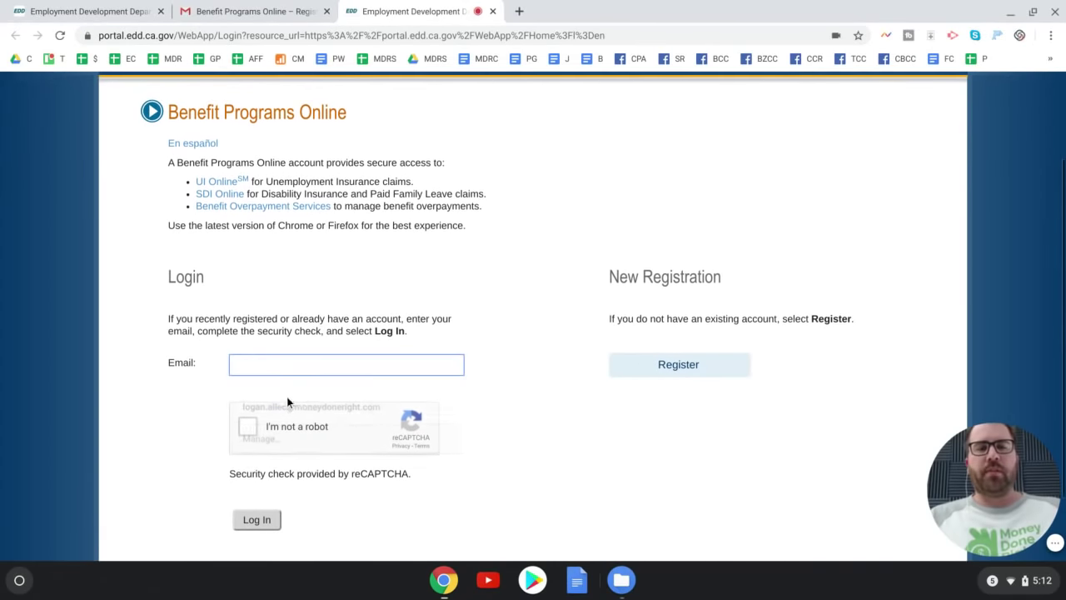
pyautogui.click(280, 366)
pyautogui.click(280, 392)
pyautogui.scroll(-1, 267, 391)
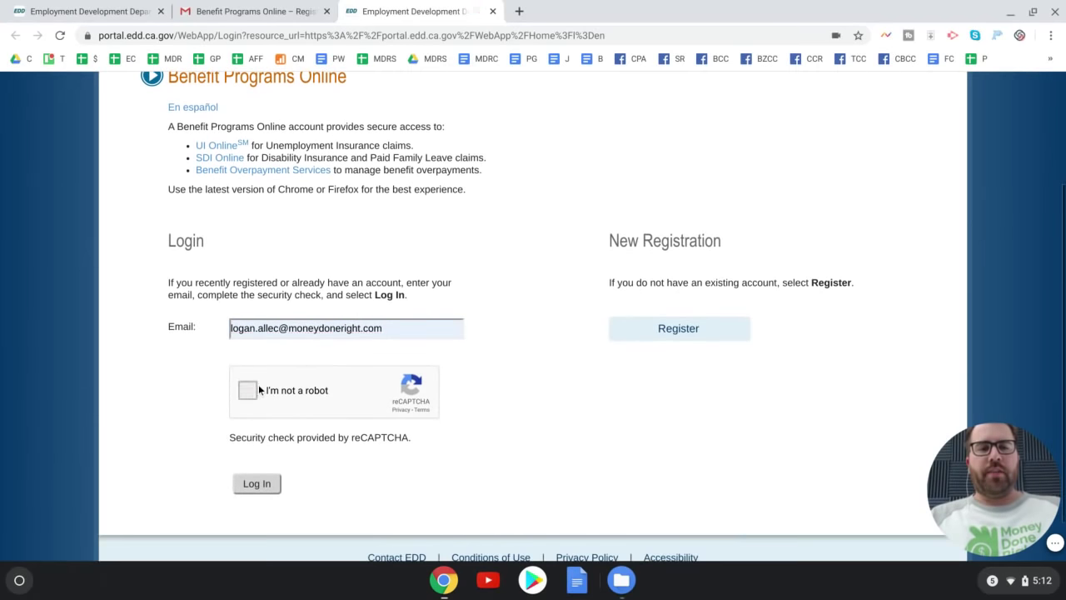
pyautogui.click(248, 389)
pyautogui.click(254, 488)
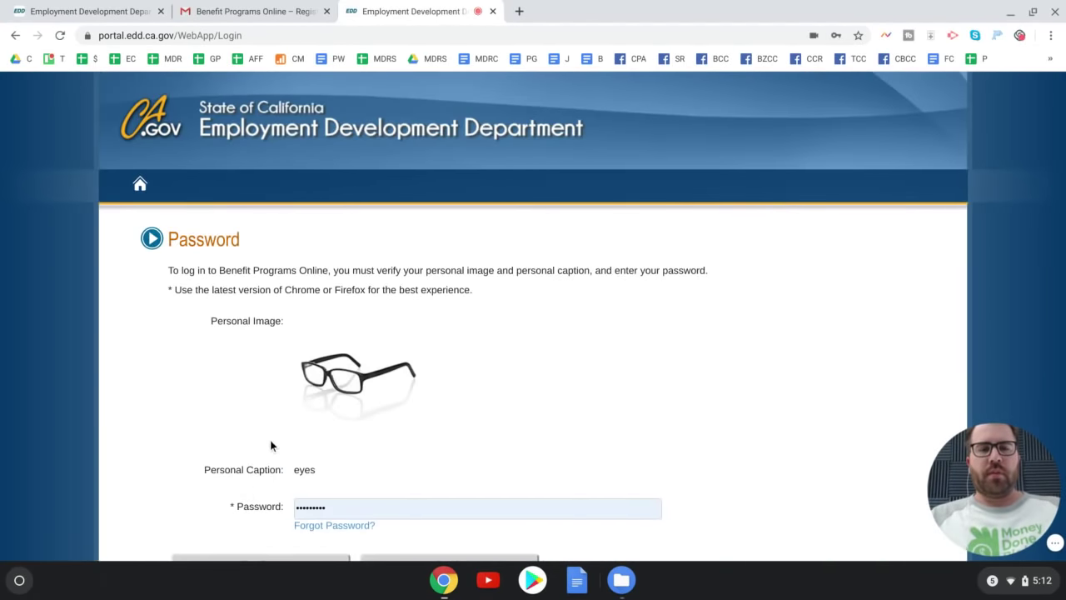
pyautogui.scroll(-3, 270, 446)
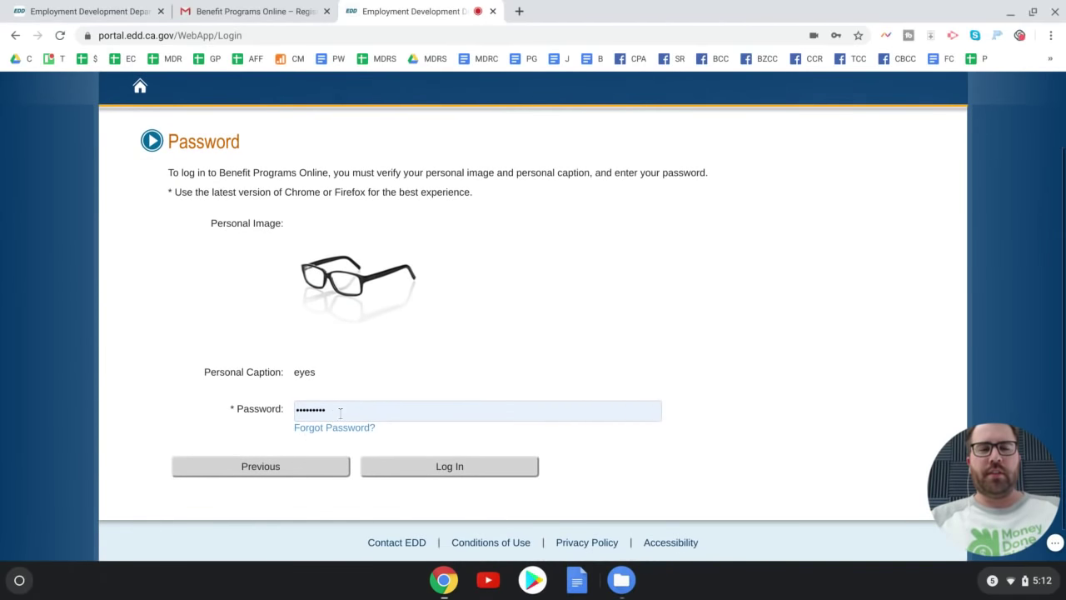
pyautogui.click(472, 469)
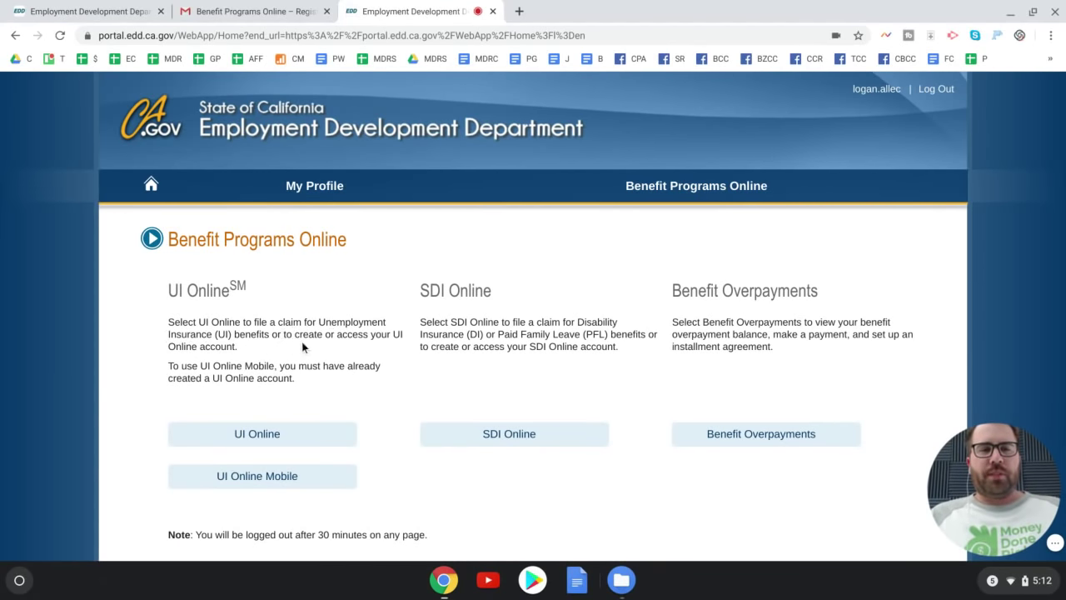
# Open UI Online and start filing a new unemployment claim.
pyautogui.click(304, 433)
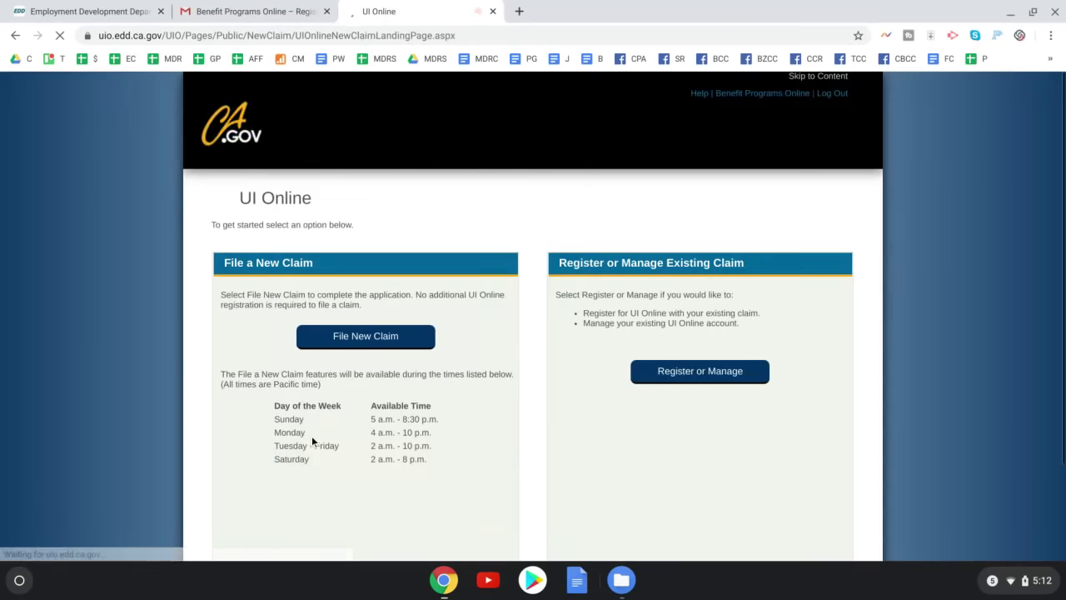
pyautogui.click(345, 340)
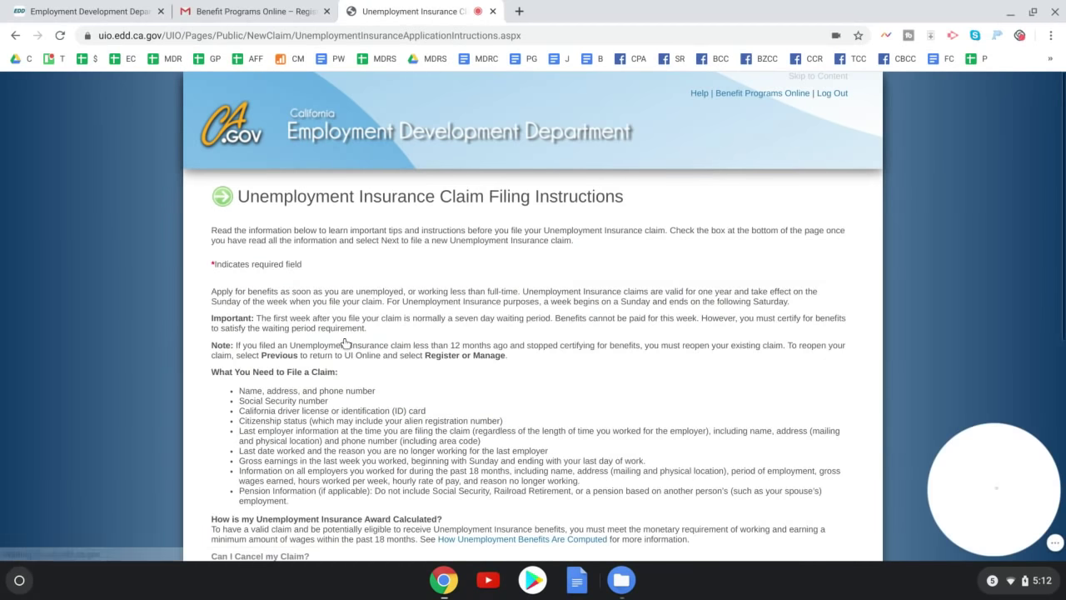
pyautogui.scroll(-3, 345, 340)
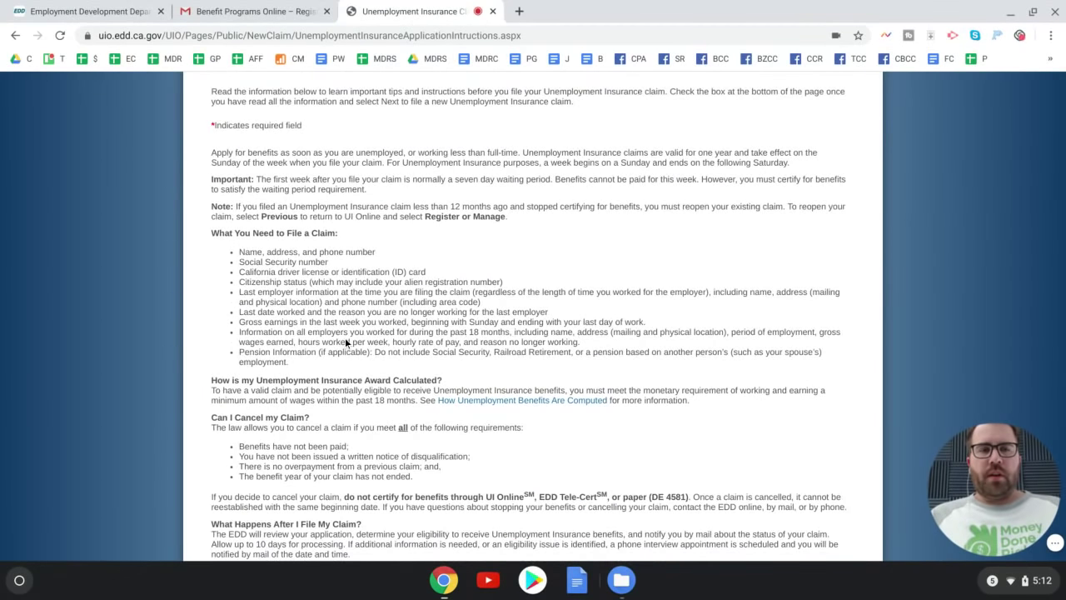
pyautogui.scroll(-1, 326, 309)
# Read the claim requirements, tick 'I have read all of the above information' and continue.
pyautogui.moveTo(264, 241); pyautogui.dragTo(237, 263)
pyautogui.click(410, 256)
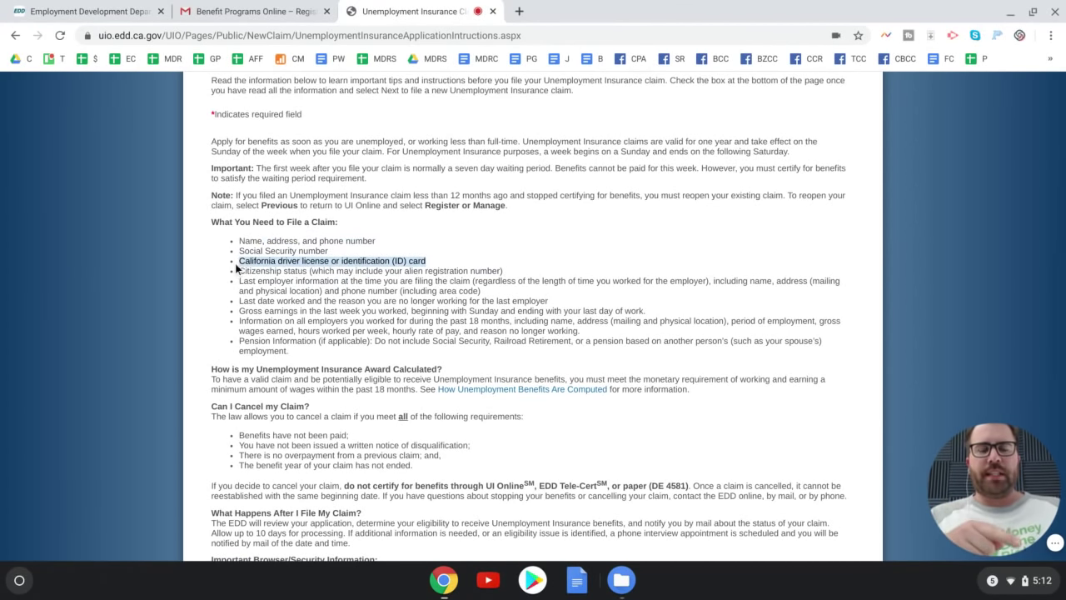
pyautogui.click(358, 264)
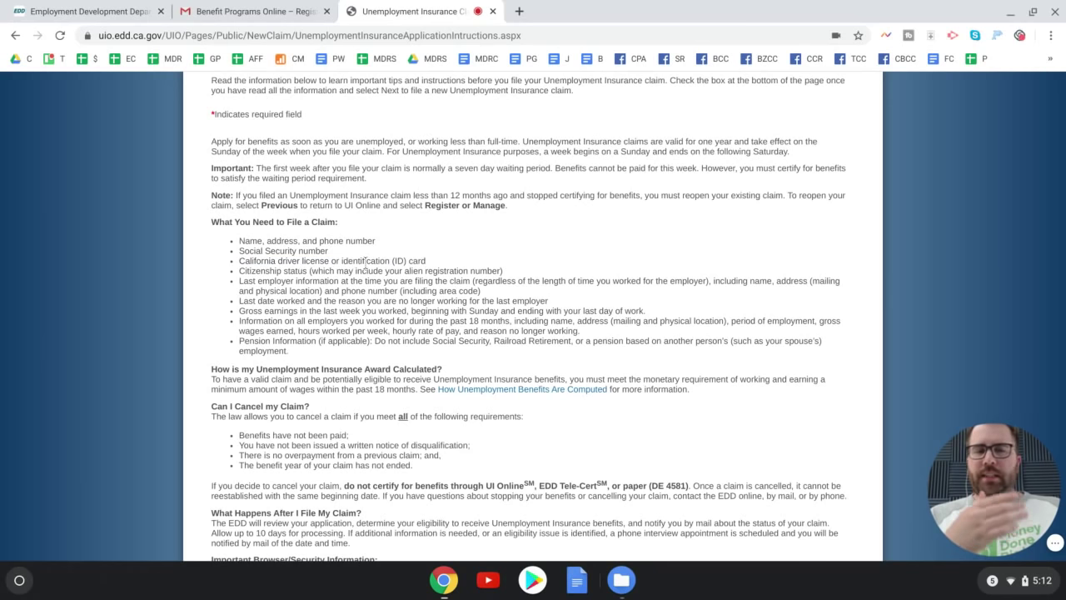
pyautogui.moveTo(350, 258); pyautogui.dragTo(253, 253)
pyautogui.click(275, 261)
pyautogui.scroll(-1, 298, 310)
pyautogui.moveTo(305, 320); pyautogui.dragTo(241, 221)
pyautogui.click(320, 275)
pyautogui.scroll(-6, 320, 276)
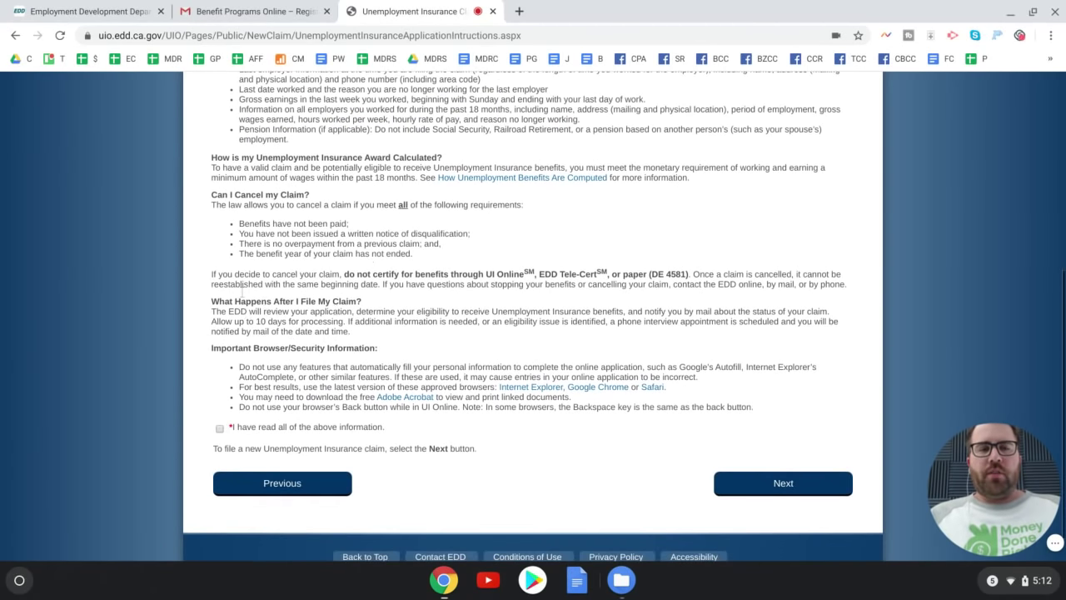
pyautogui.scroll(-2, 351, 291)
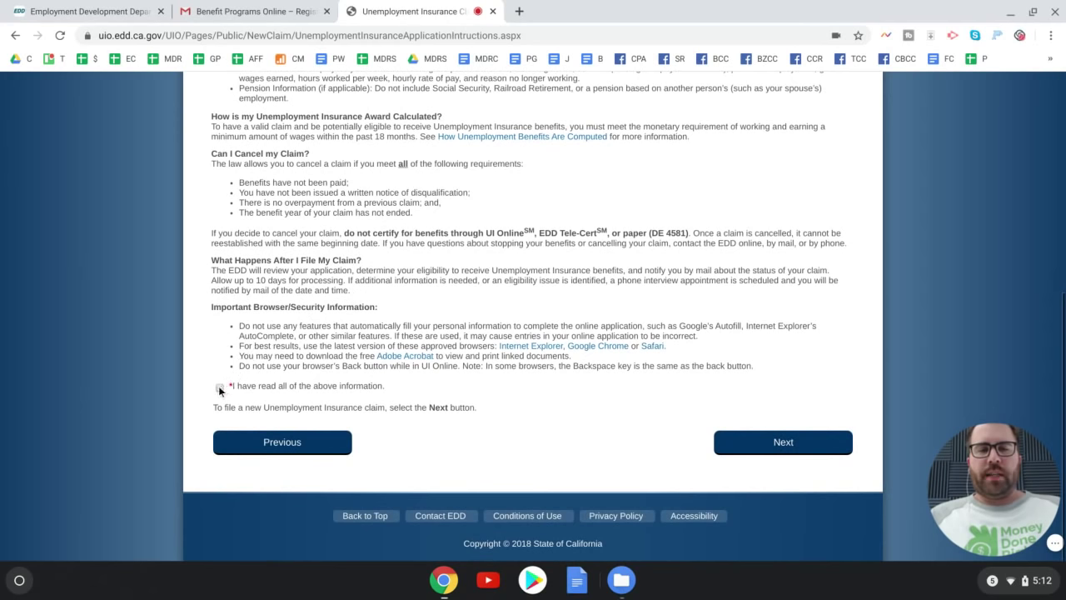
pyautogui.click(219, 387)
pyautogui.click(778, 441)
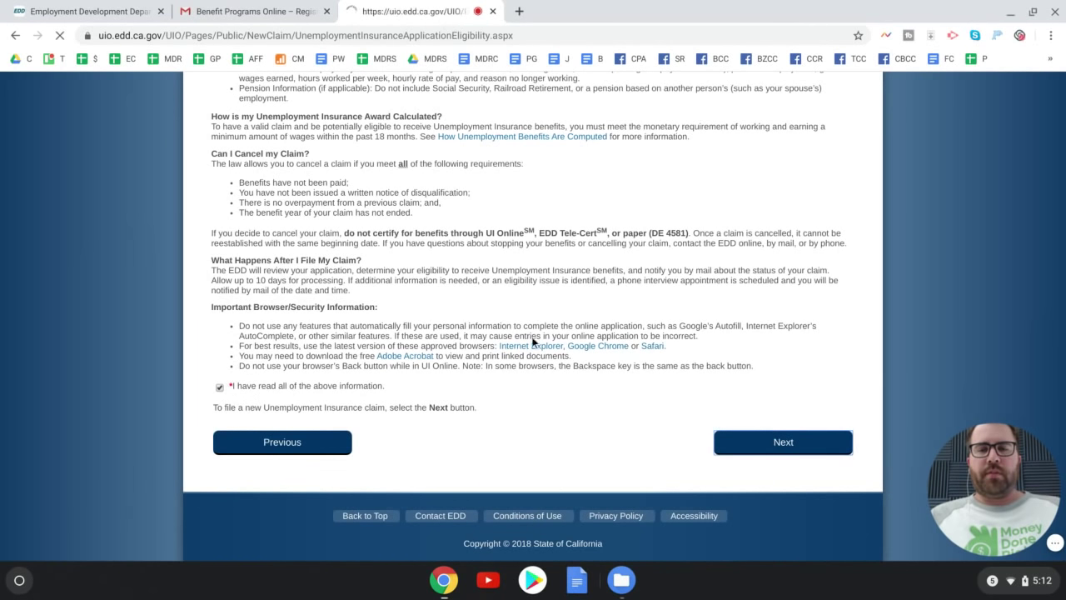
# Answer No to the eligibility questions, including military service and federal work, and submit them.
pyautogui.scroll(-2, 517, 322)
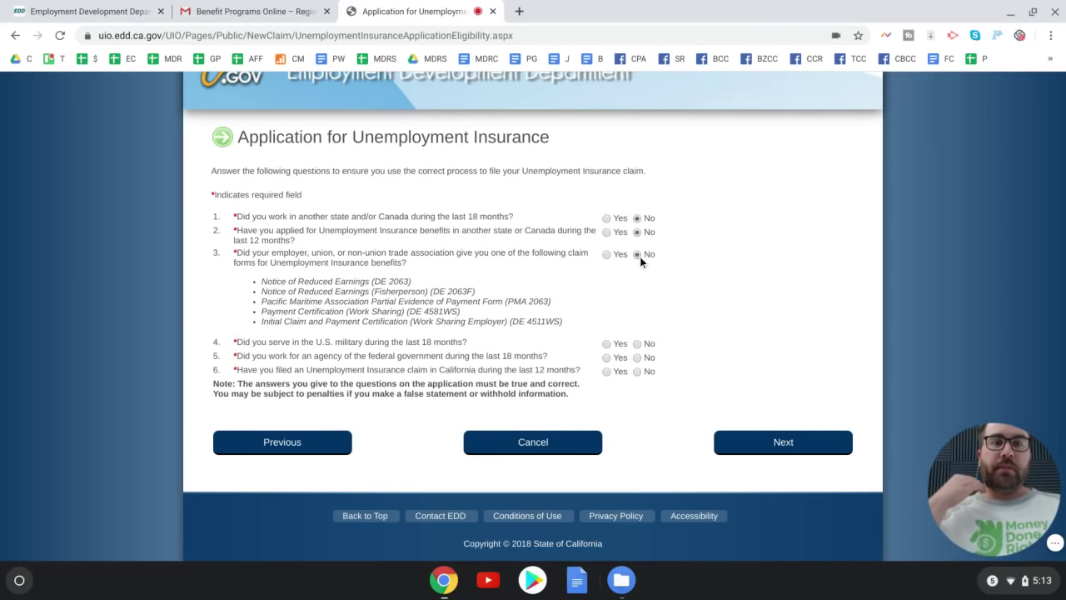
pyautogui.click(637, 344)
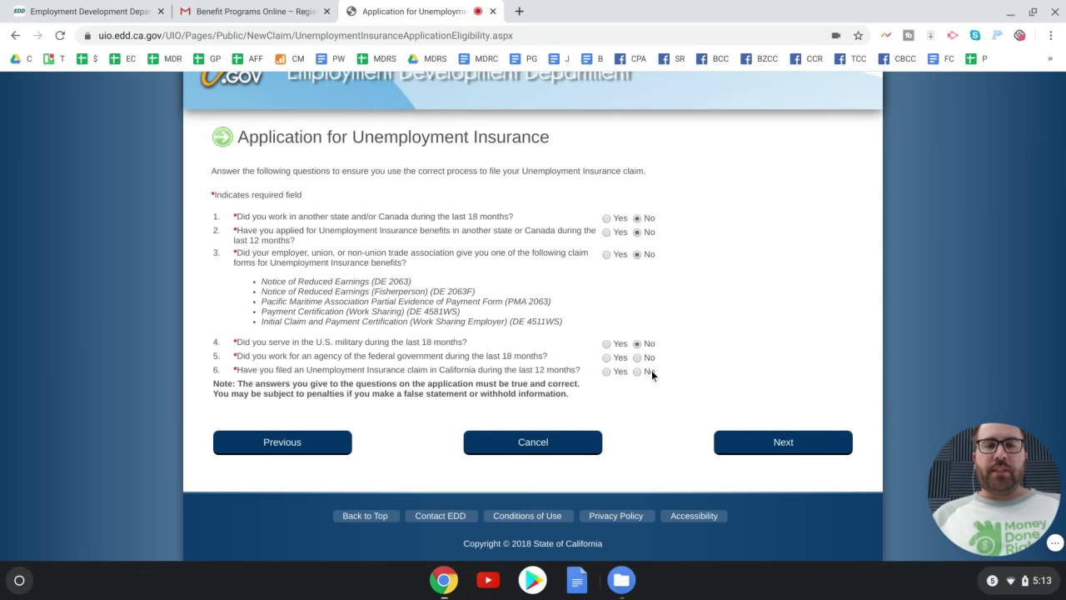
pyautogui.click(638, 358)
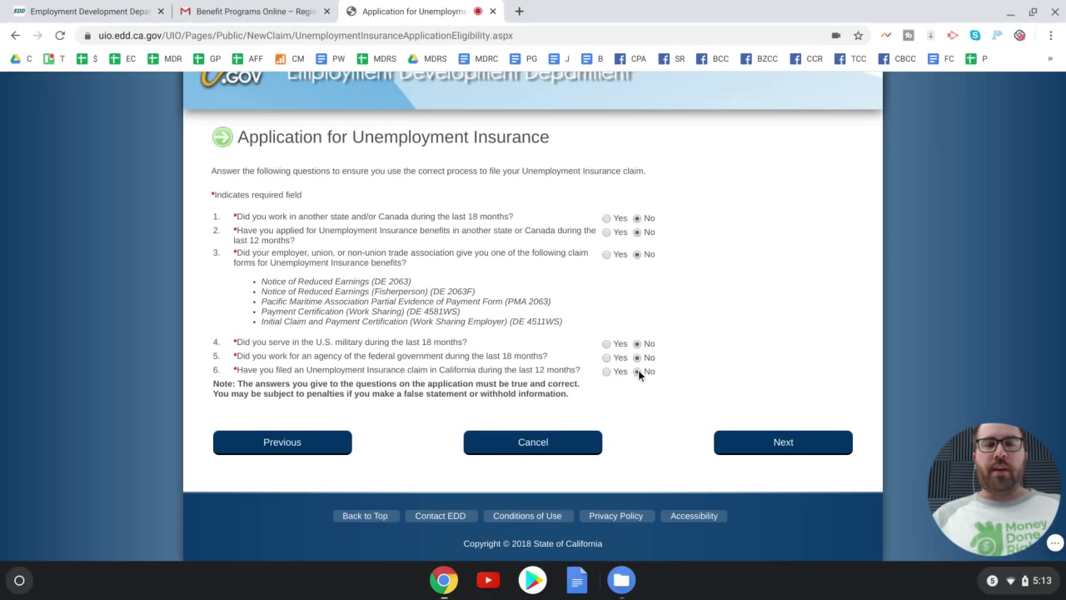
pyautogui.click(772, 442)
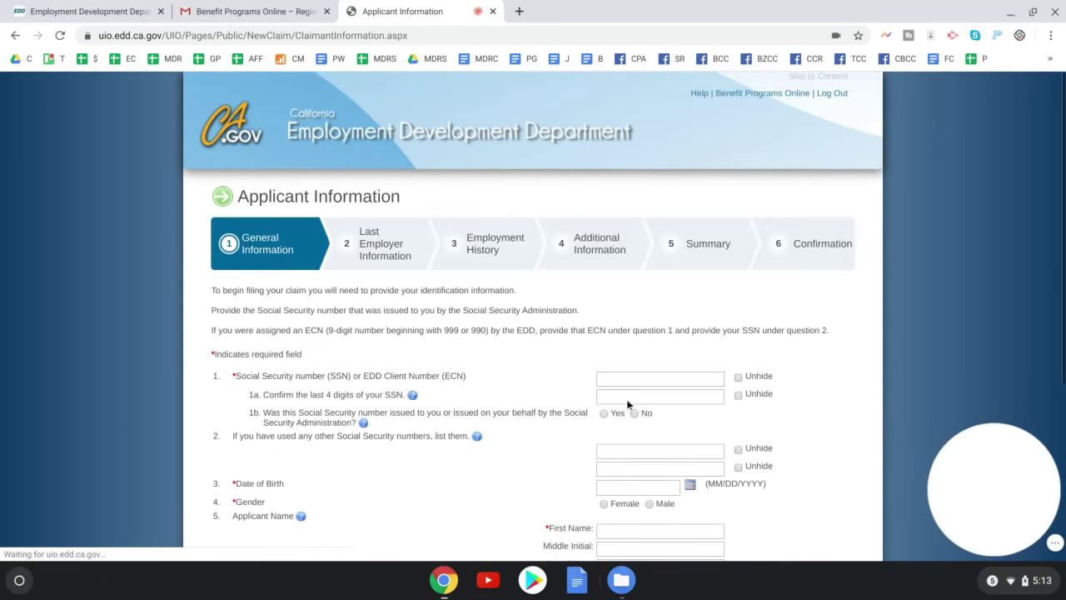
# Enter the Social Security number and its last 4 digits, answering Yes that Social Security issued it.
pyautogui.scroll(-1, 544, 369)
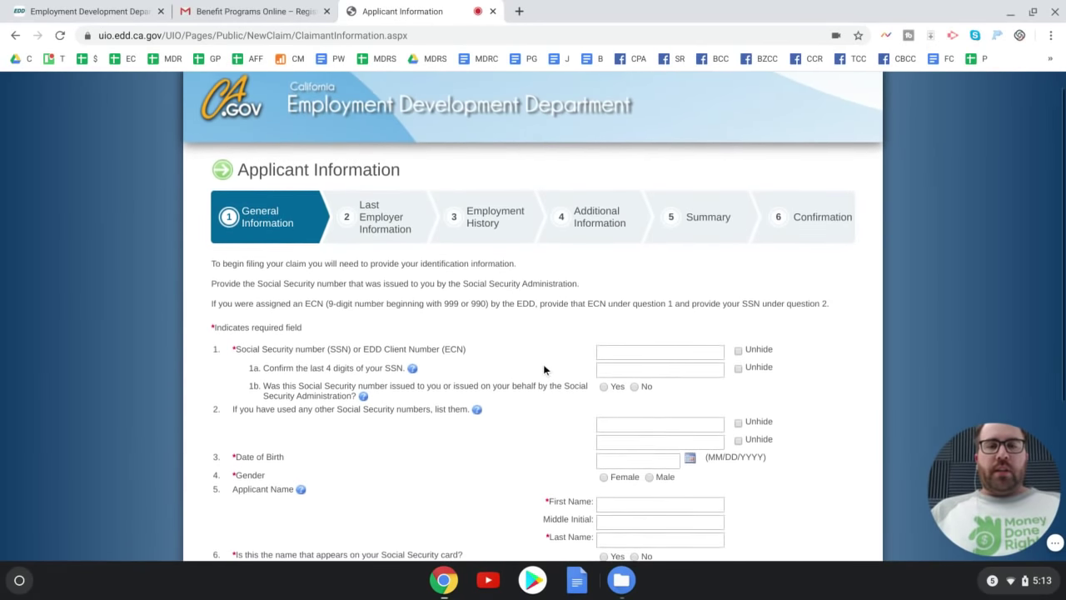
pyautogui.scroll(-1, 543, 369)
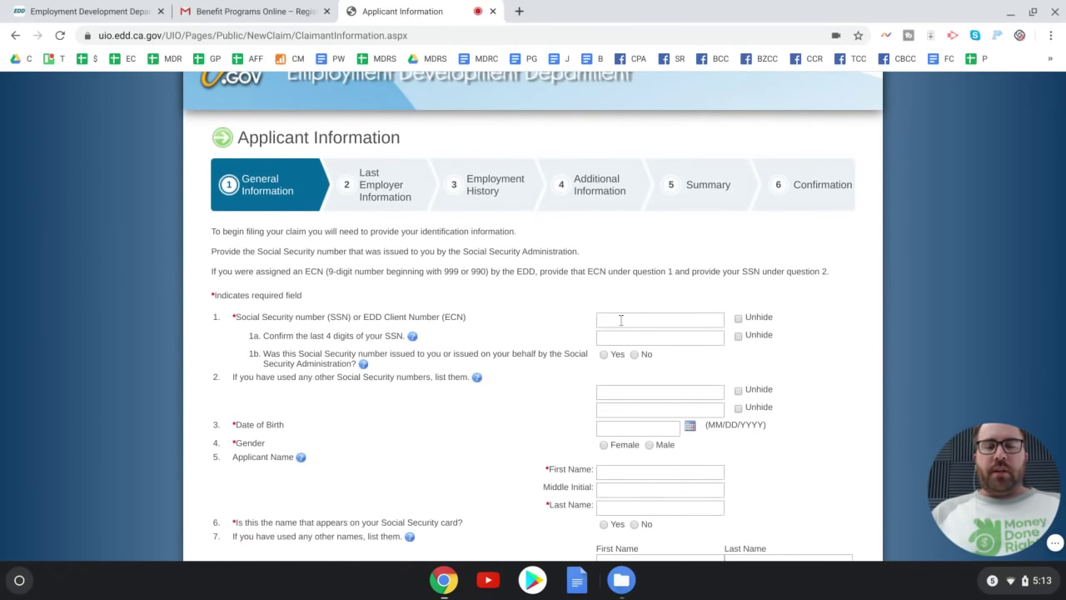
pyautogui.click(620, 320)
pyautogui.scroll(-1, 587, 293)
pyautogui.write('•••••••••')
pyautogui.press('Tab')
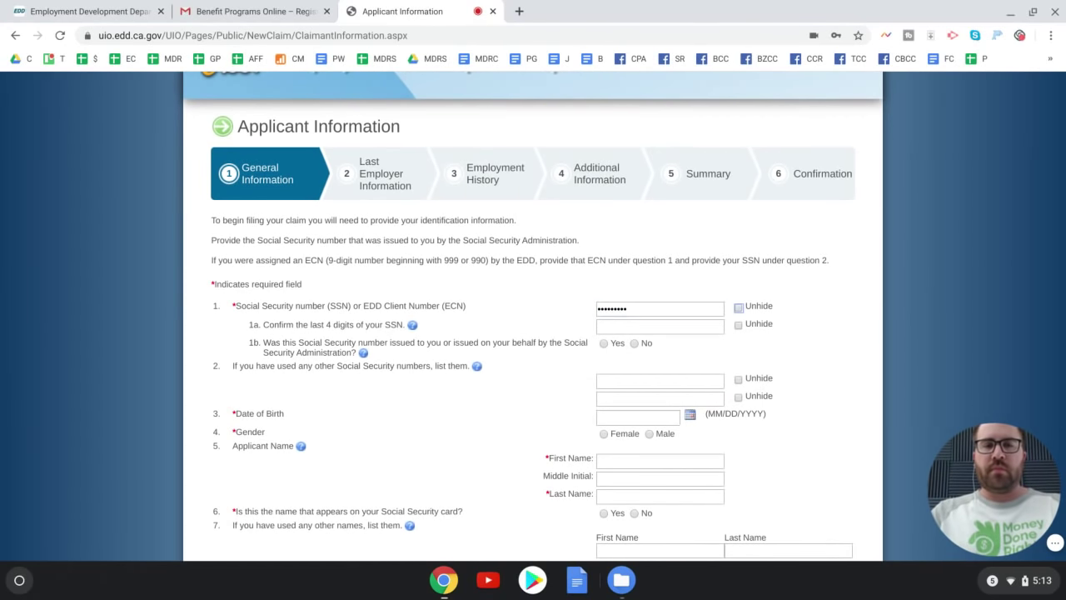
pyautogui.click(630, 326)
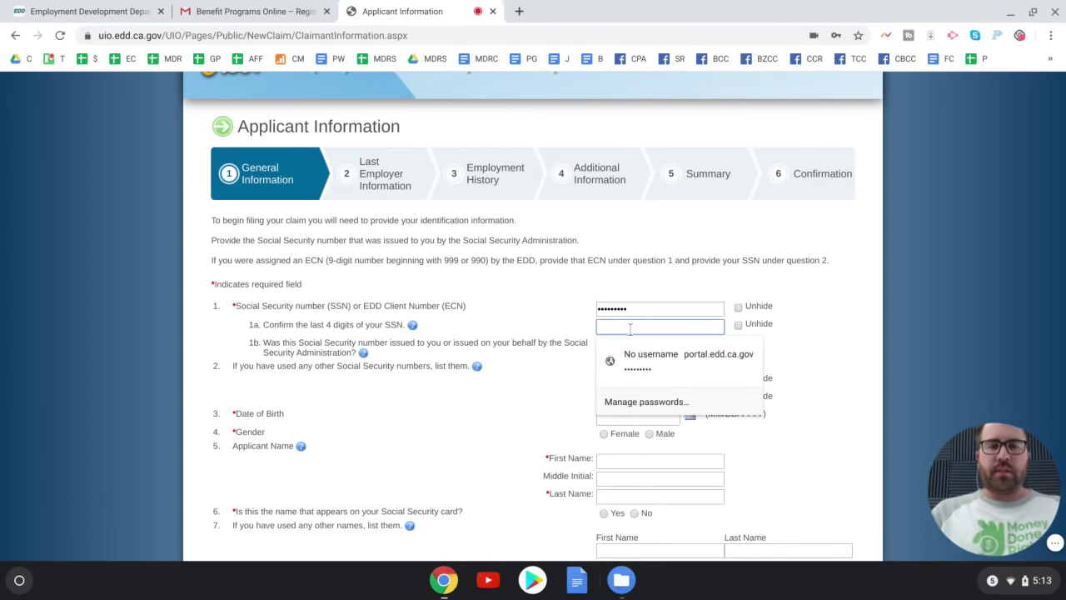
pyautogui.write('••••')
pyautogui.press('Tab')
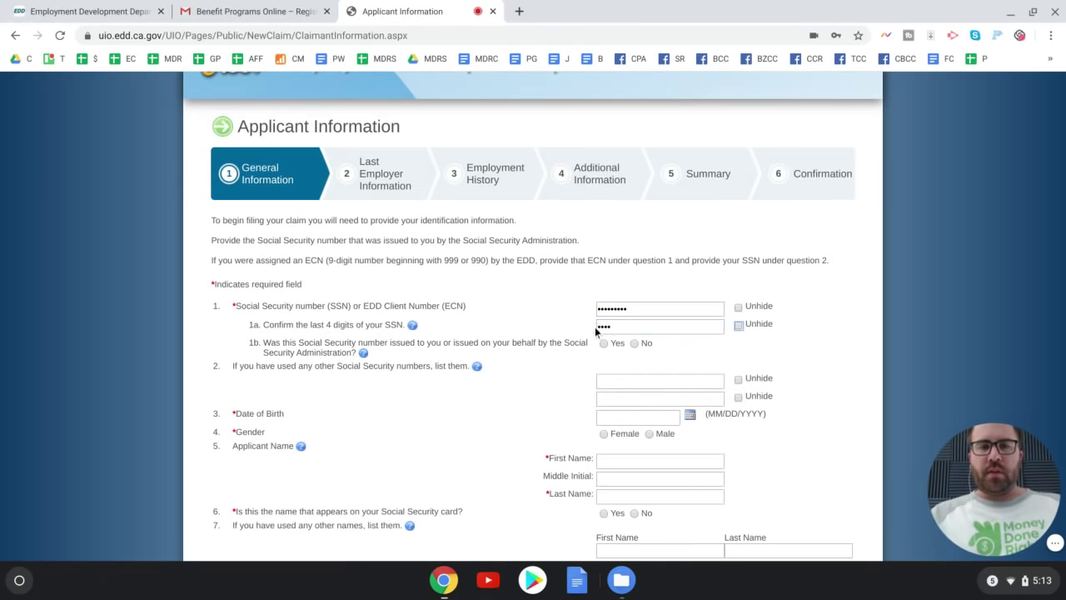
pyautogui.scroll(-1, 595, 326)
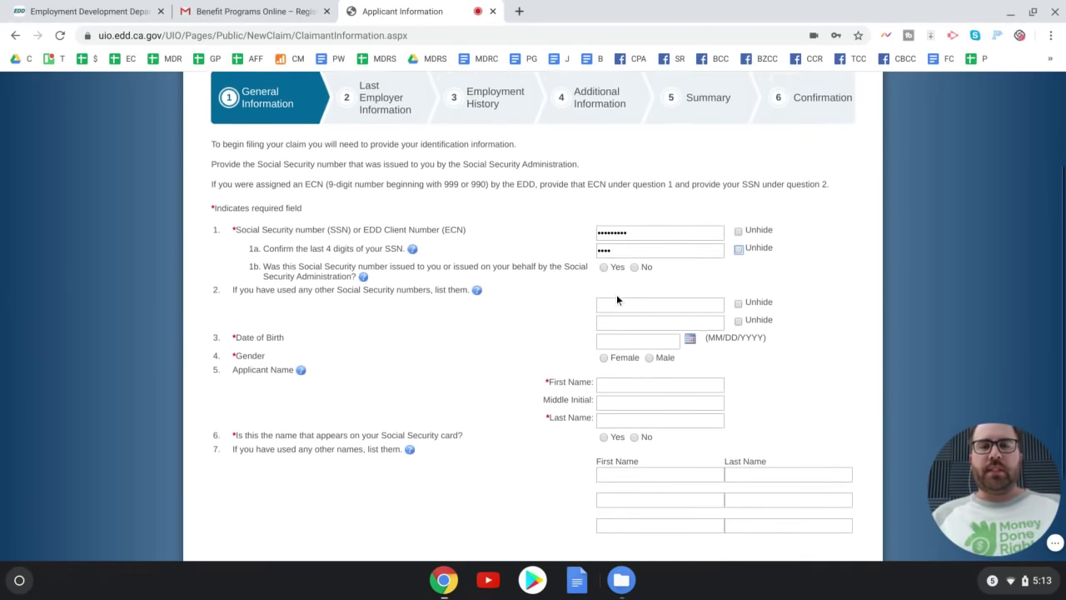
pyautogui.click(603, 251)
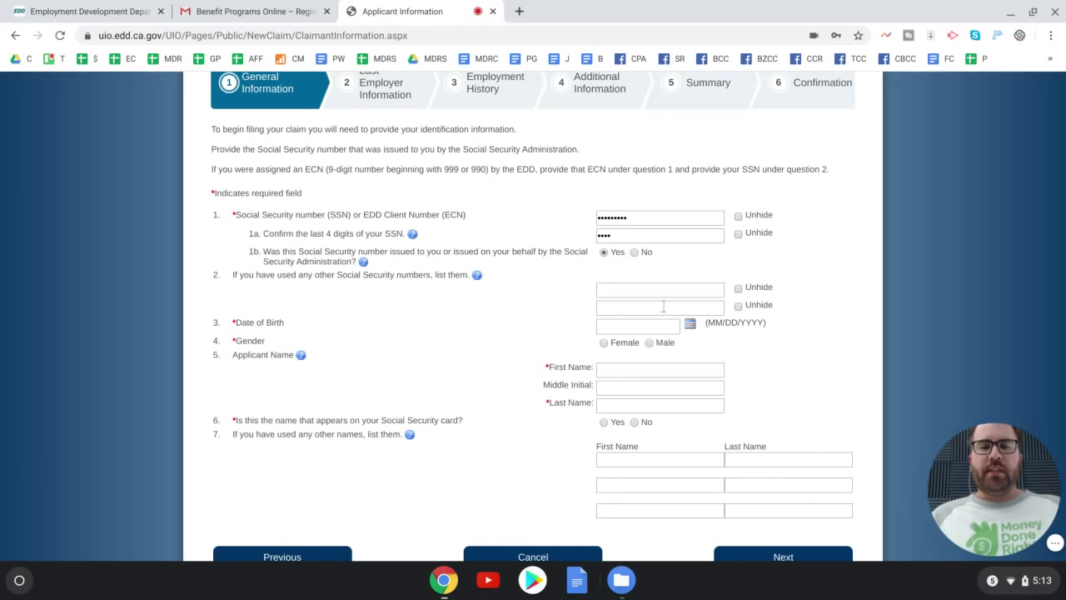
# Enter the date of birth, gender Male, and the applicant's first, middle and last name, confirming the card match.
pyautogui.click(623, 326)
pyautogui.scroll(-1, 626, 322)
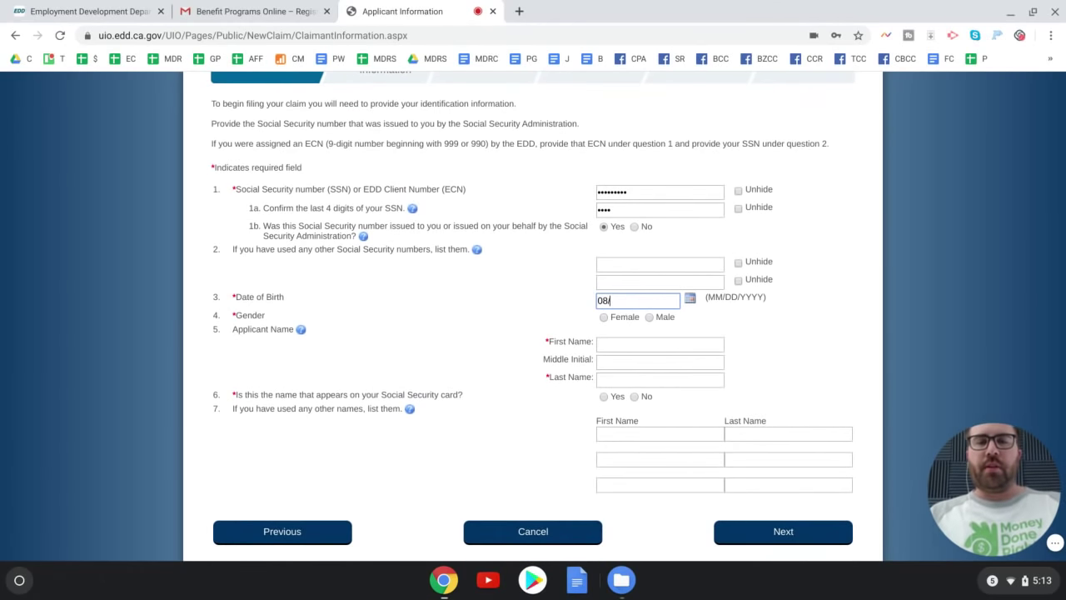
pyautogui.click(649, 317)
pyautogui.click(648, 344)
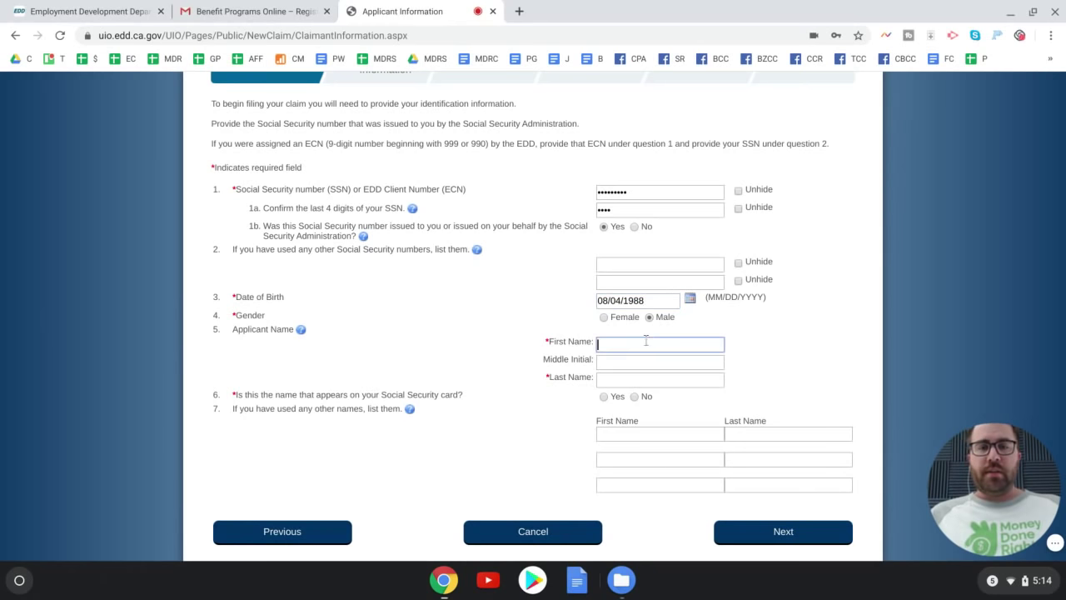
pyautogui.scroll(-1, 648, 344)
pyautogui.write('Logan')
pyautogui.press('Tab')
pyautogui.press('Tab')
pyautogui.write('Allec')
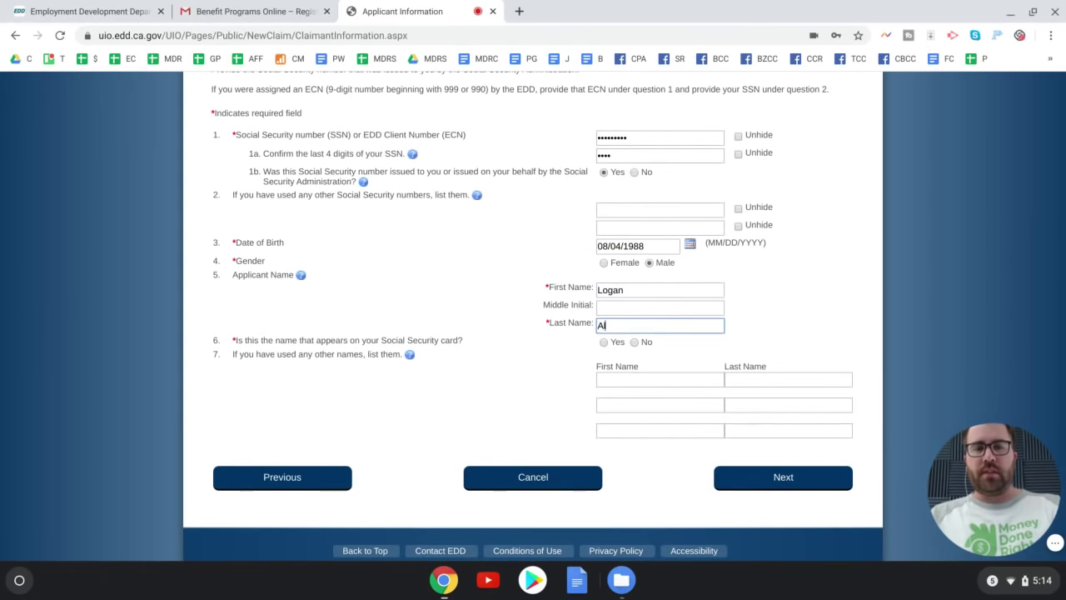
pyautogui.click(659, 307)
pyautogui.write('E')
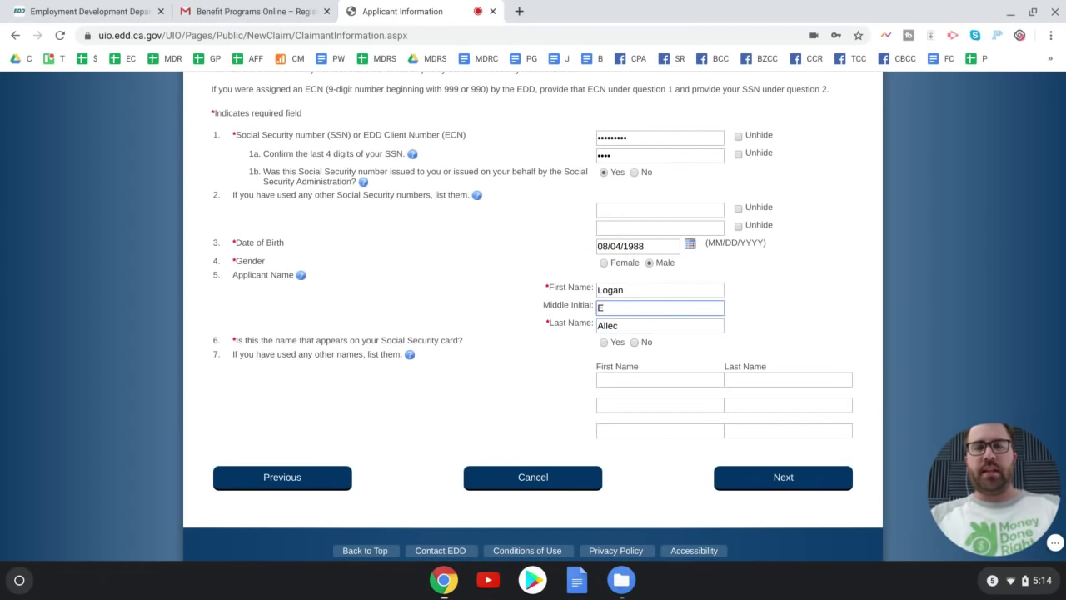
pyautogui.click(603, 340)
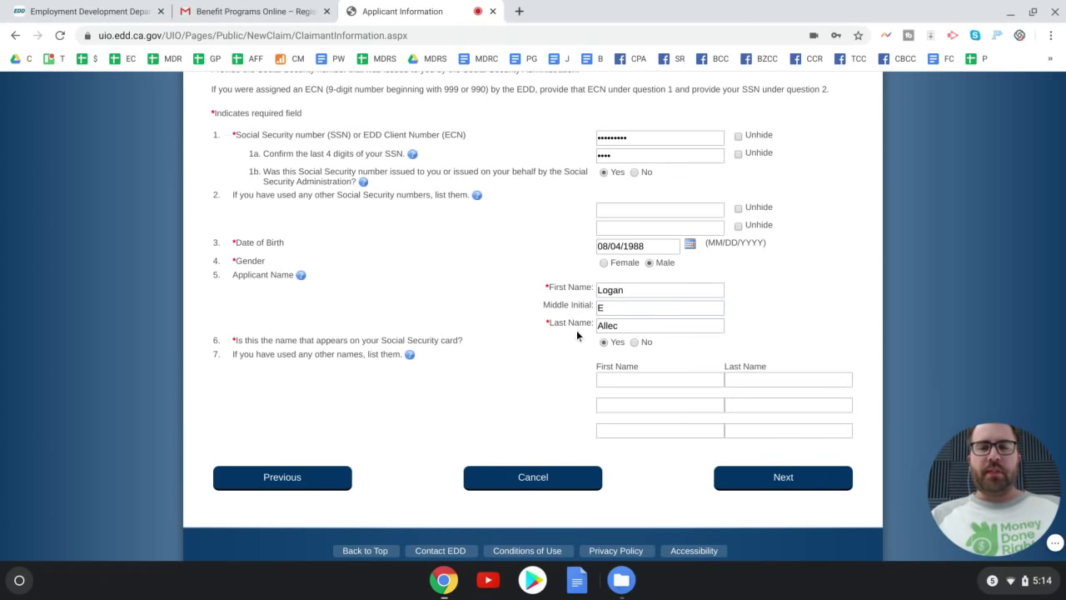
pyautogui.click(797, 487)
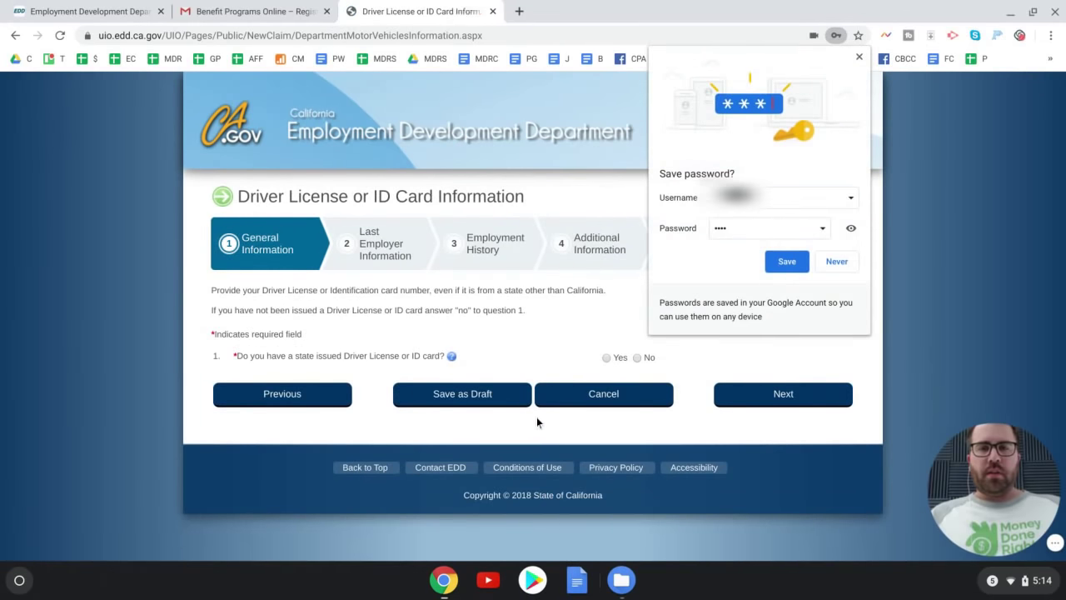
# Decline Chrome's password save and record a driver license issued by CA - California.
pyautogui.click(826, 262)
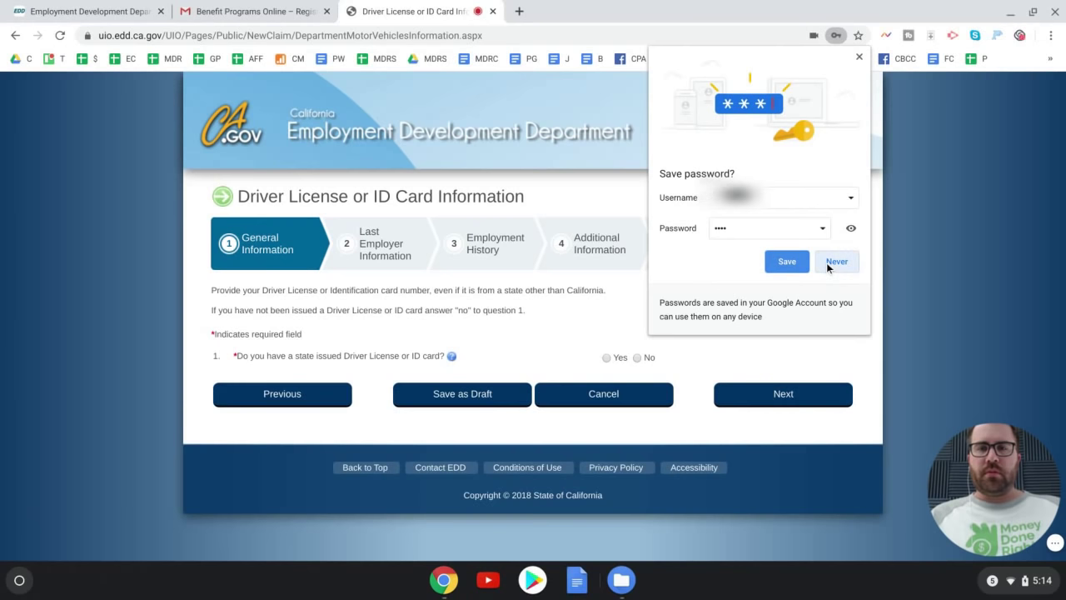
pyautogui.click(836, 261)
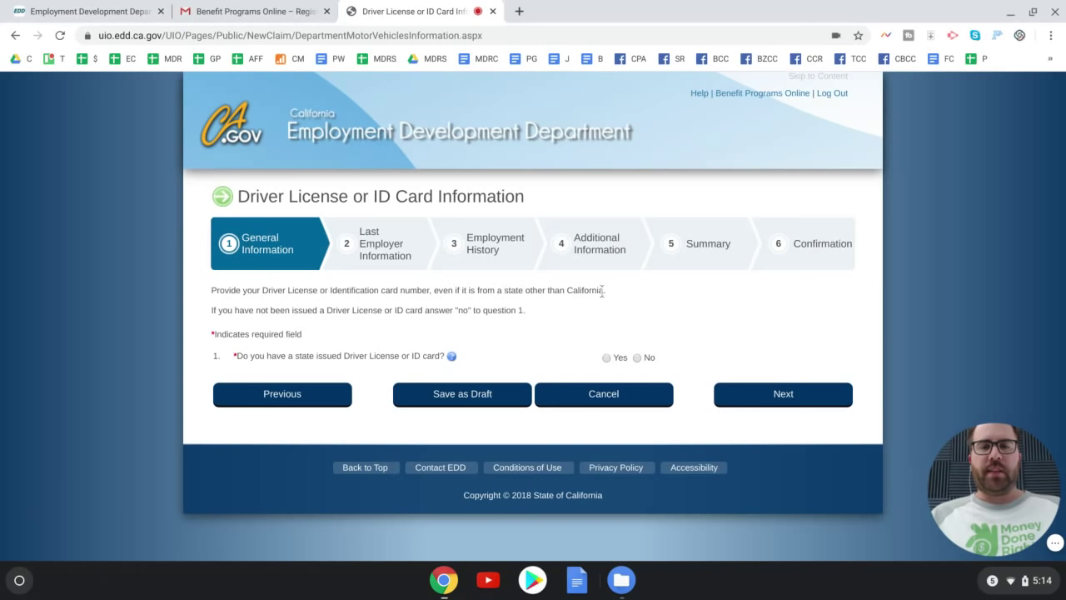
pyautogui.click(607, 358)
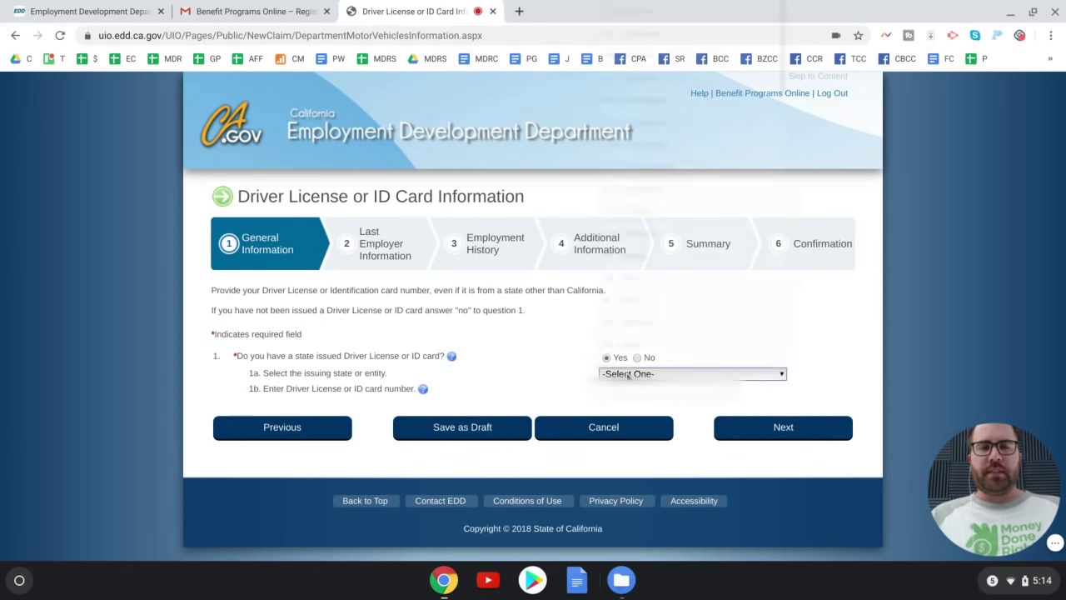
pyautogui.click(630, 373)
pyautogui.click(644, 90)
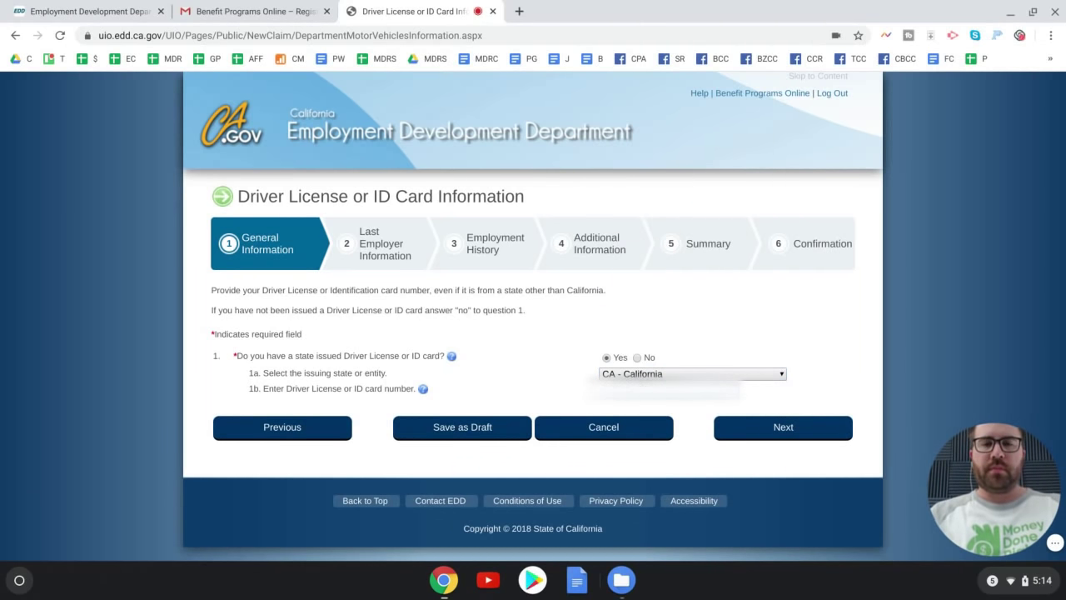
pyautogui.click(797, 437)
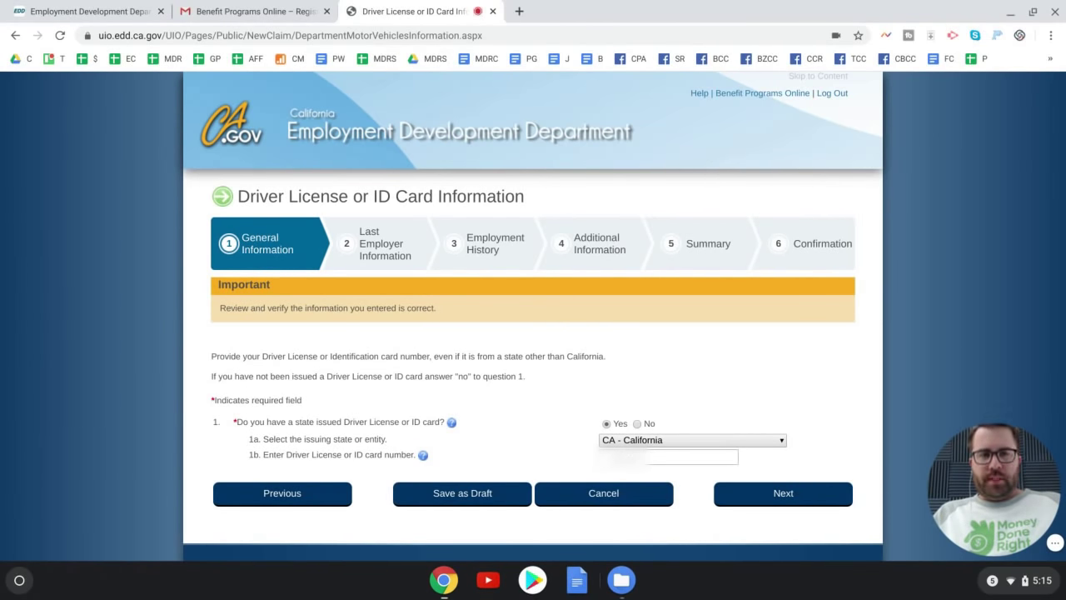
# Submit the reviewed license details and keep No for prior claims to reach Contact Information.
pyautogui.click(781, 492)
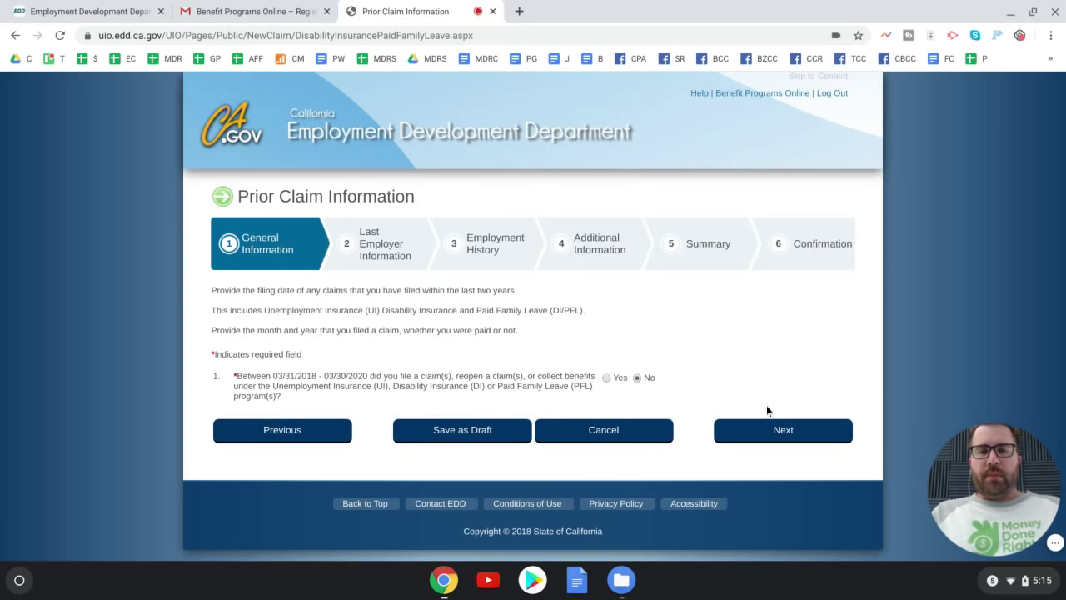
pyautogui.click(771, 431)
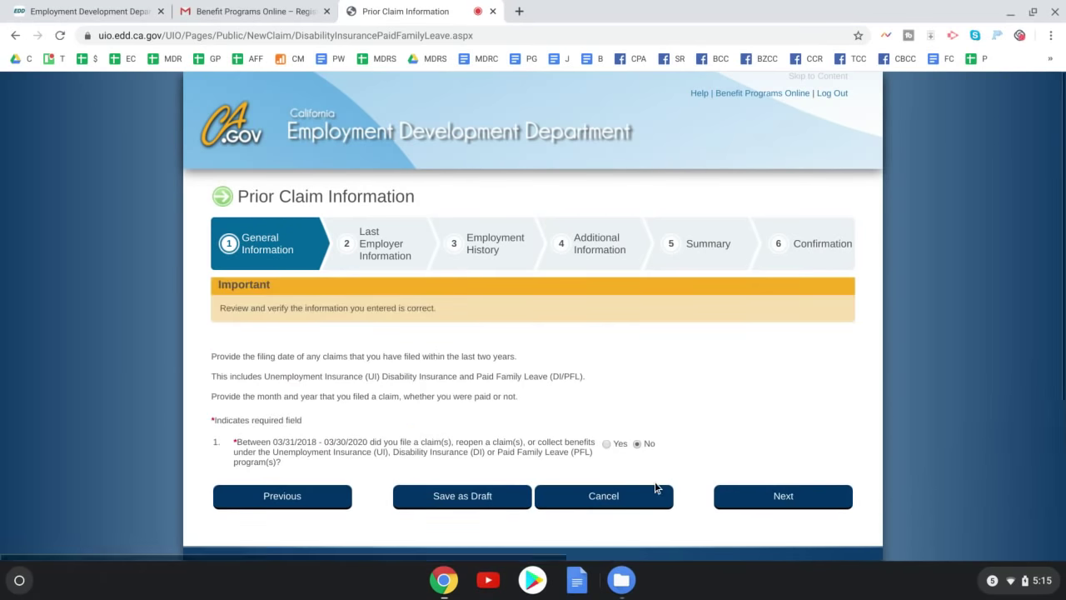
pyautogui.click(762, 497)
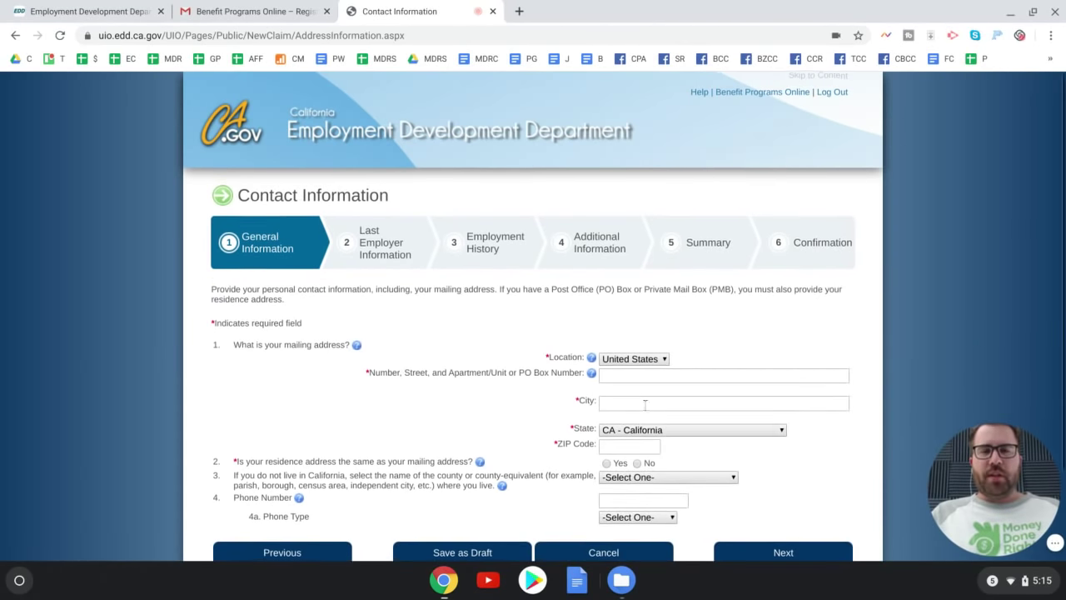
pyautogui.scroll(-2, 658, 391)
# Autofill the mailing address from the saved suggestion and confirm the residence address matches it.
pyautogui.click(638, 304)
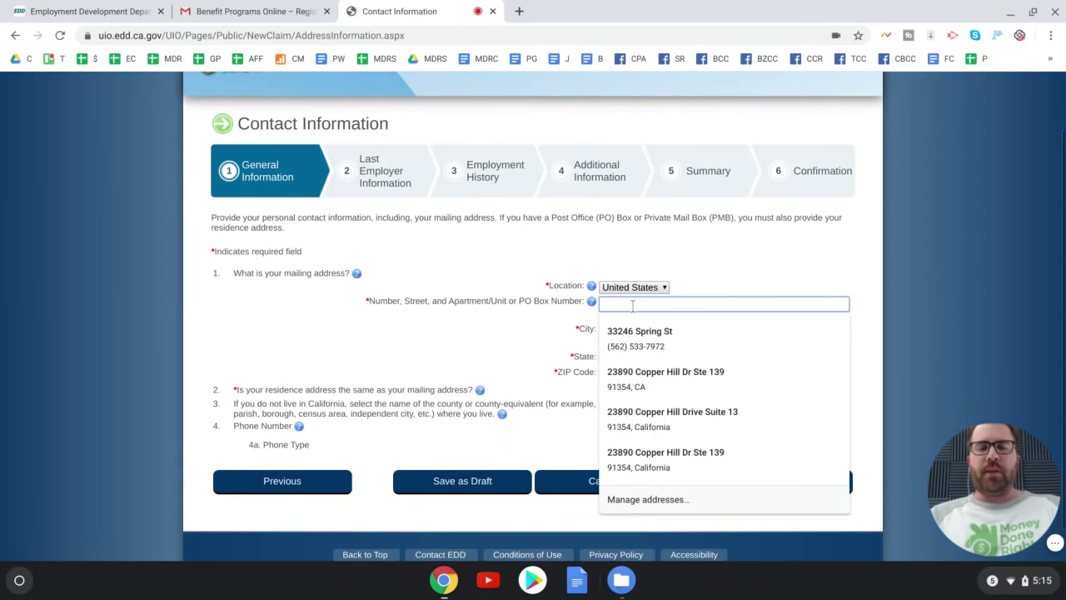
pyautogui.write('23890')
pyautogui.press('Down')
pyautogui.press('Return')
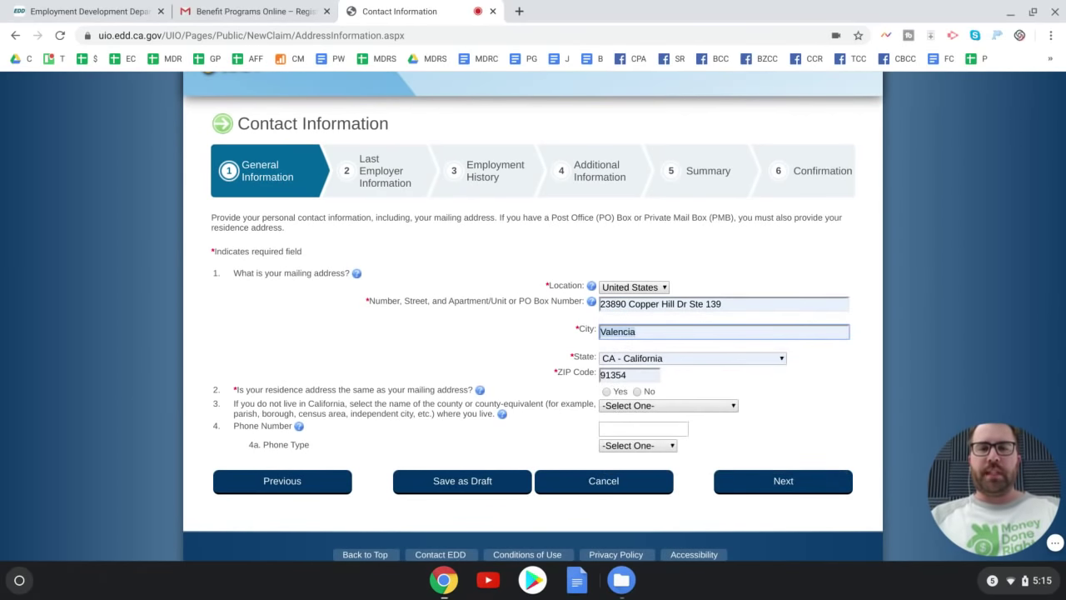
pyautogui.scroll(-1, 554, 310)
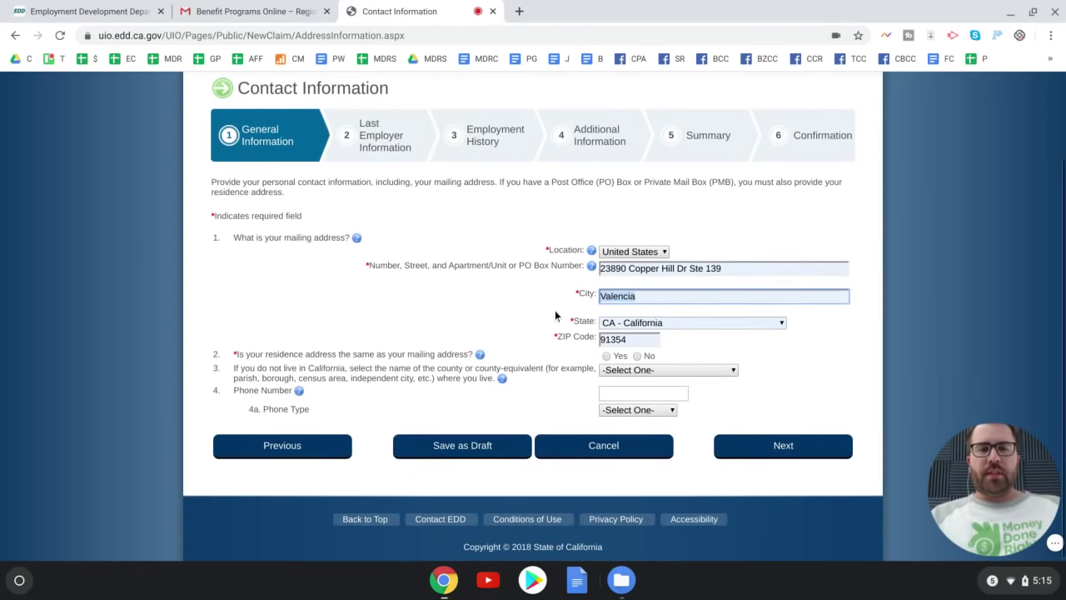
pyautogui.click(610, 358)
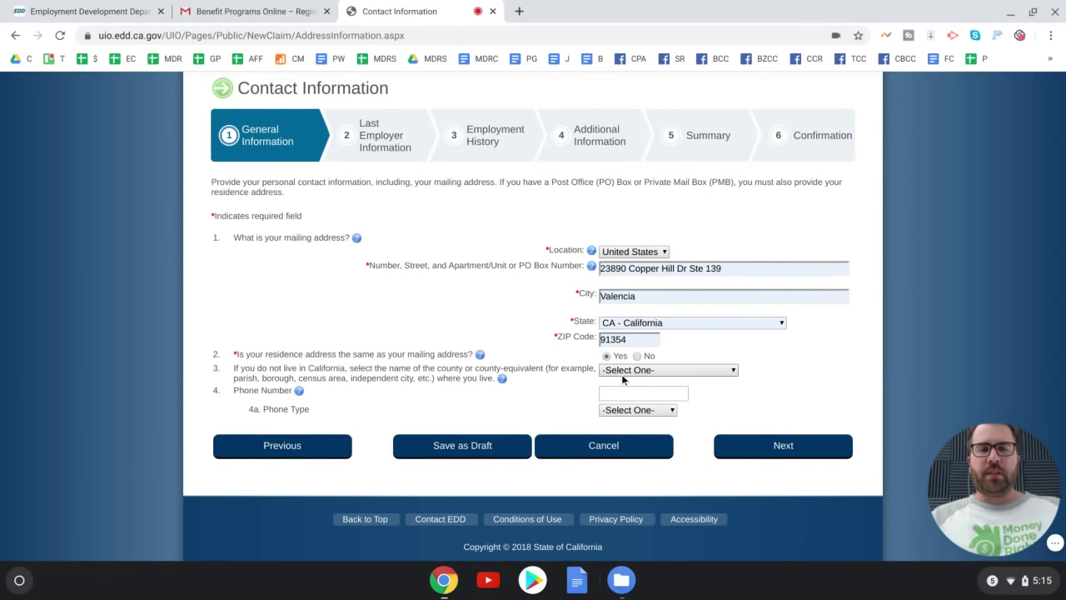
pyautogui.click(621, 374)
pyautogui.scroll(-1, 623, 349)
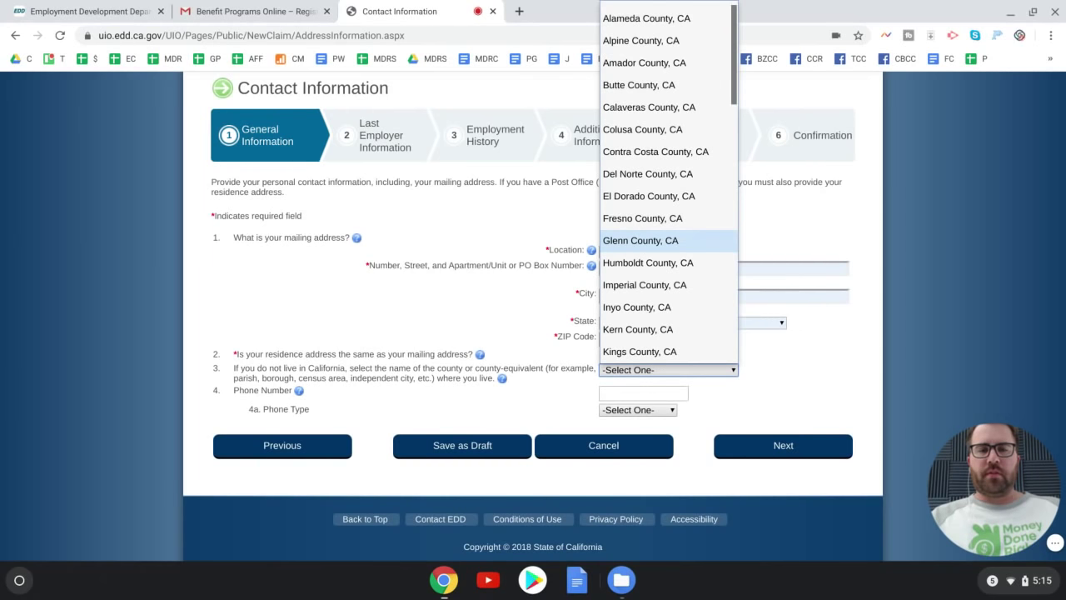
pyautogui.click(277, 375)
pyautogui.moveTo(253, 373); pyautogui.dragTo(361, 372)
pyautogui.click(361, 372)
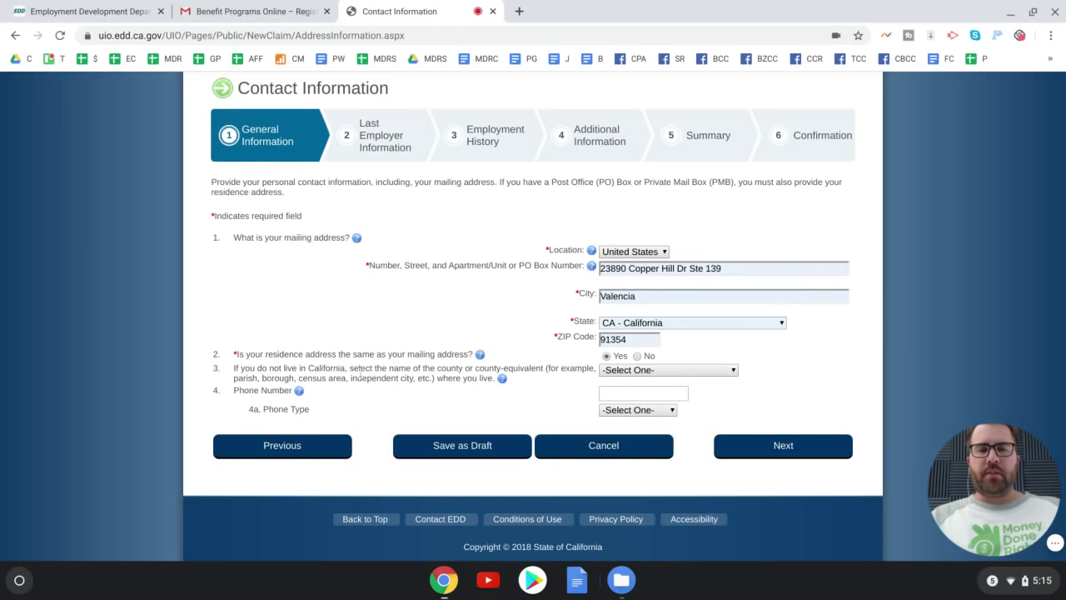
# Fill in the saved phone number as a Cell Phone, submit, and accept the standardized address.
pyautogui.click(618, 393)
pyautogui.click(623, 422)
pyautogui.click(662, 410)
pyautogui.click(658, 450)
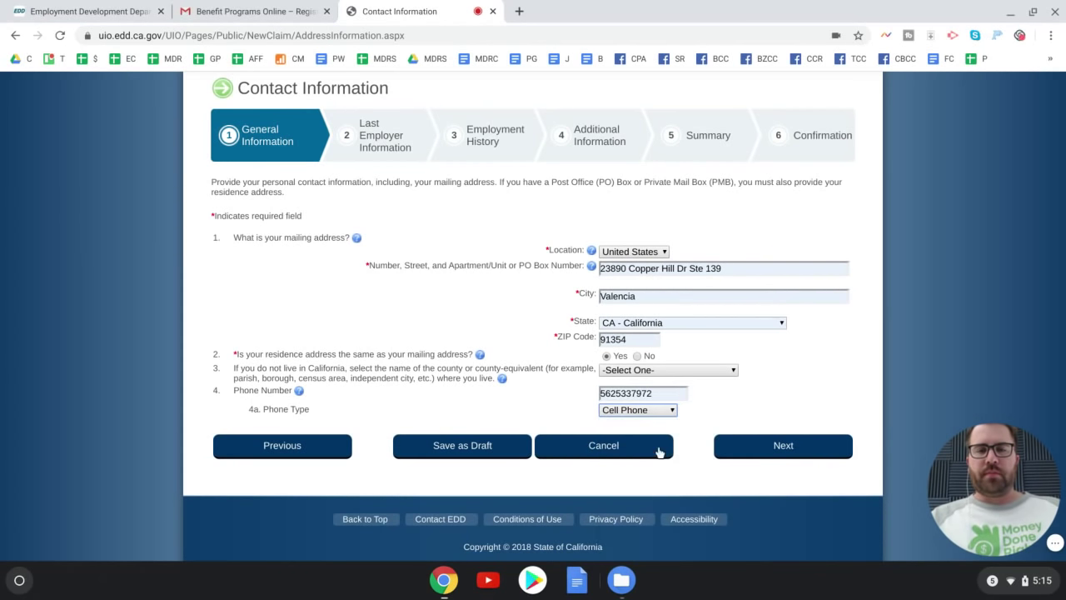
pyautogui.click(743, 451)
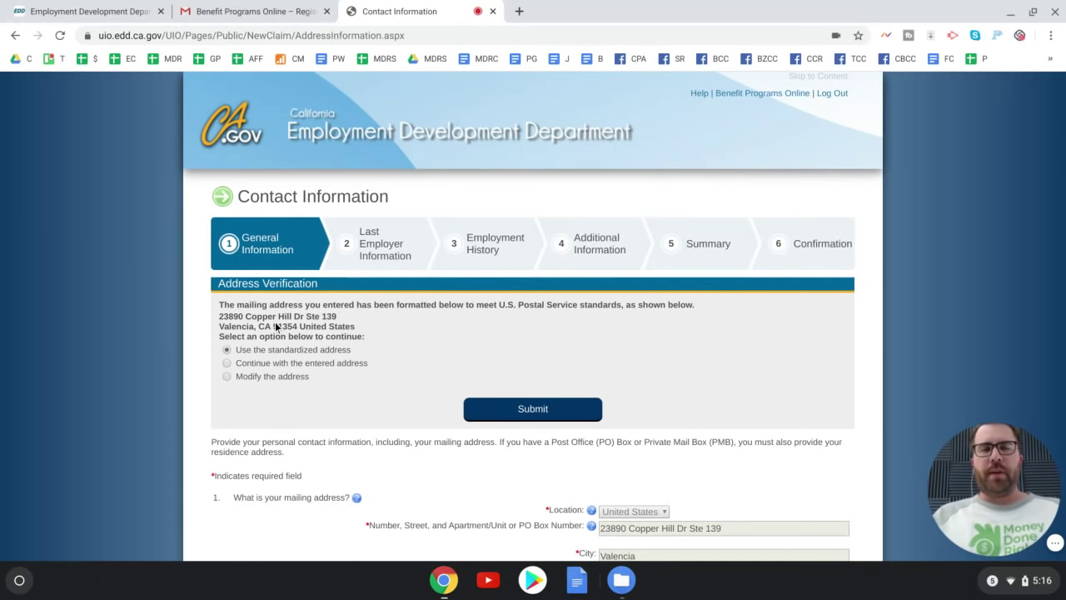
pyautogui.click(512, 417)
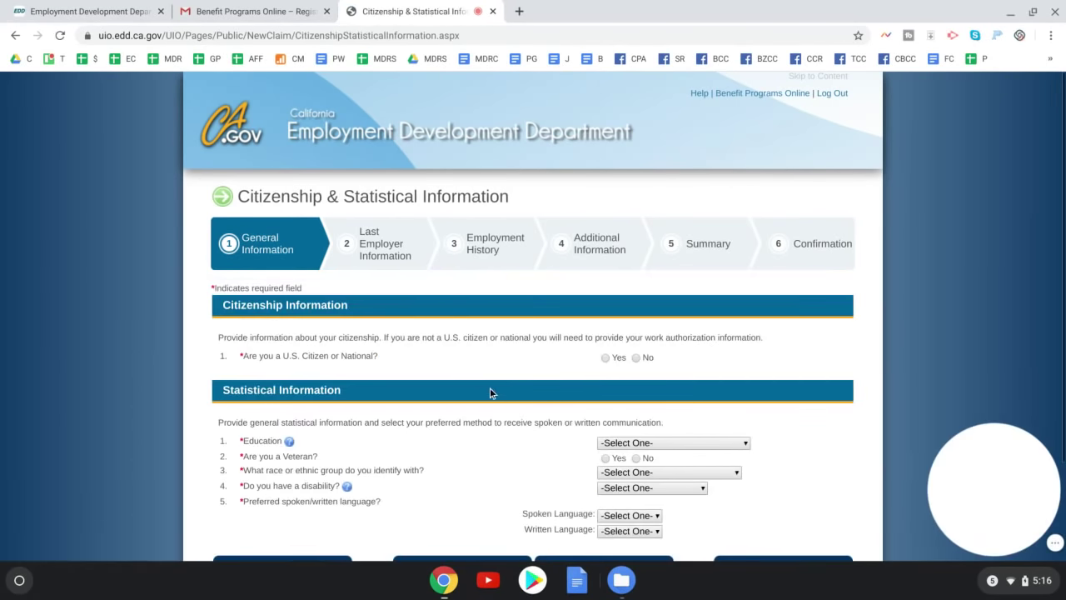
# Answer Yes to U.S. citizen, choose Masters or Doctorate Degree, and select White, not Hispanic.
pyautogui.click(605, 357)
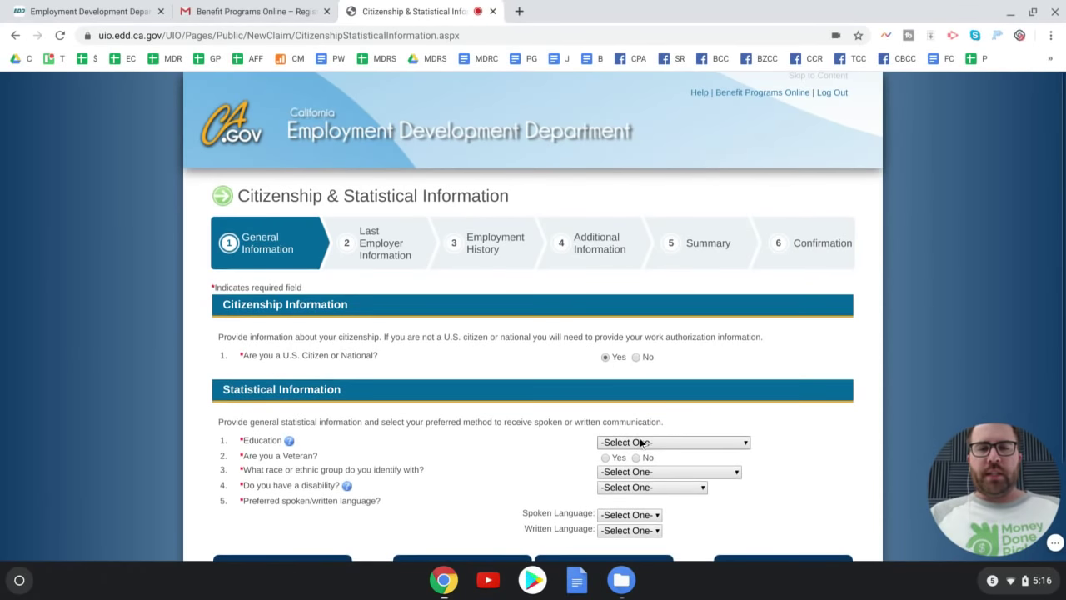
pyautogui.scroll(-3, 640, 443)
pyautogui.click(613, 319)
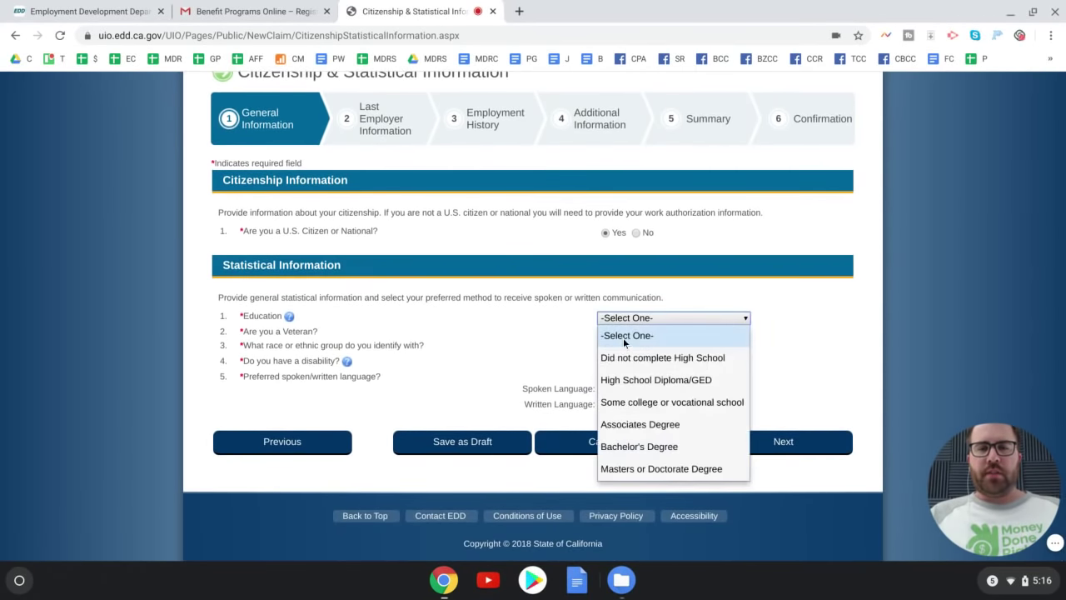
pyautogui.click(664, 468)
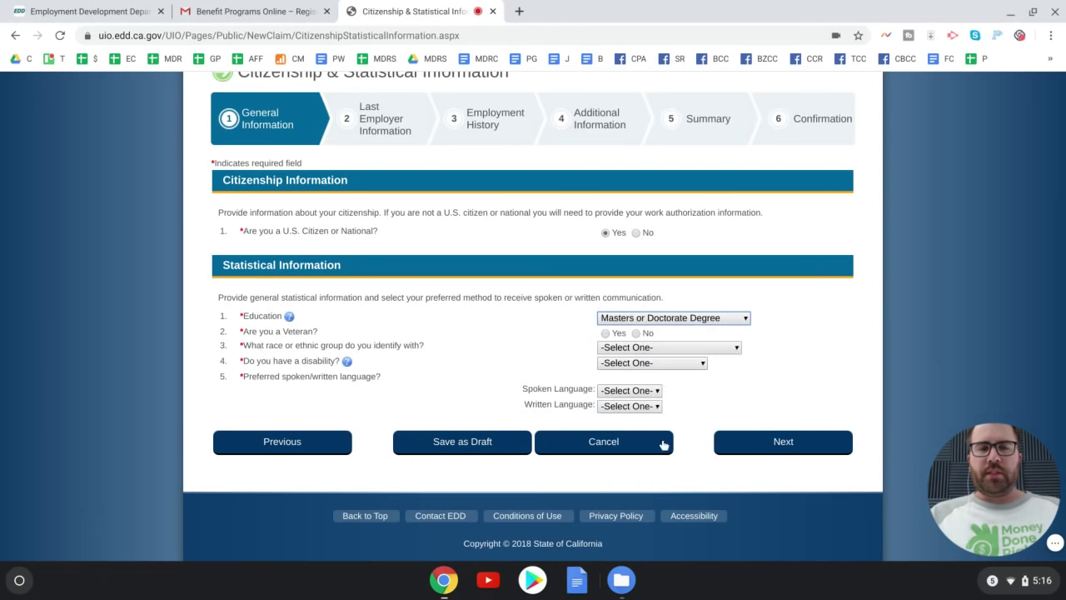
pyautogui.click(638, 345)
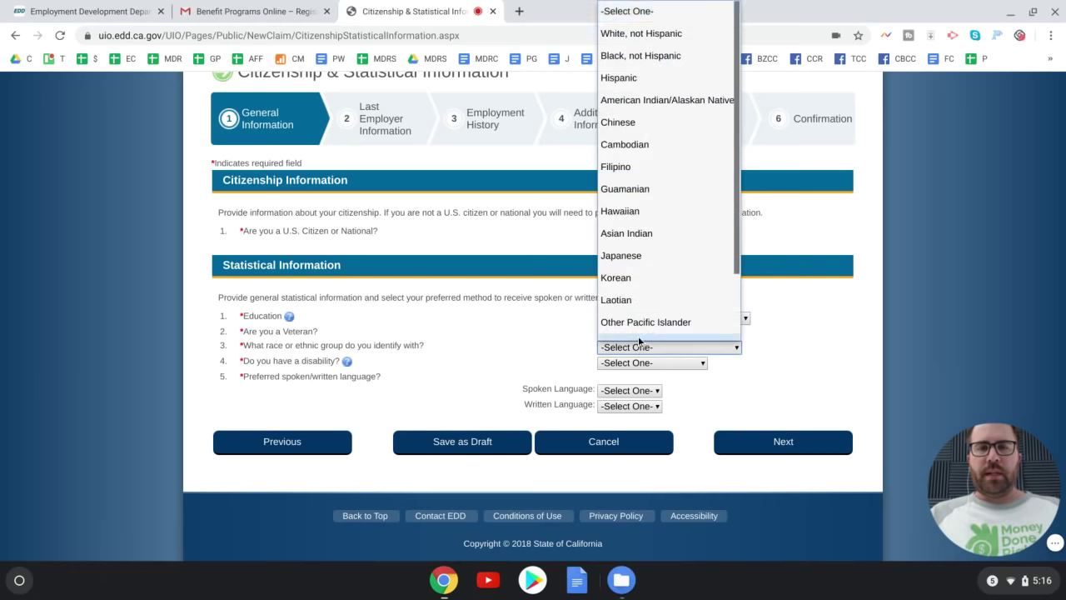
pyautogui.scroll(-3, 680, 219)
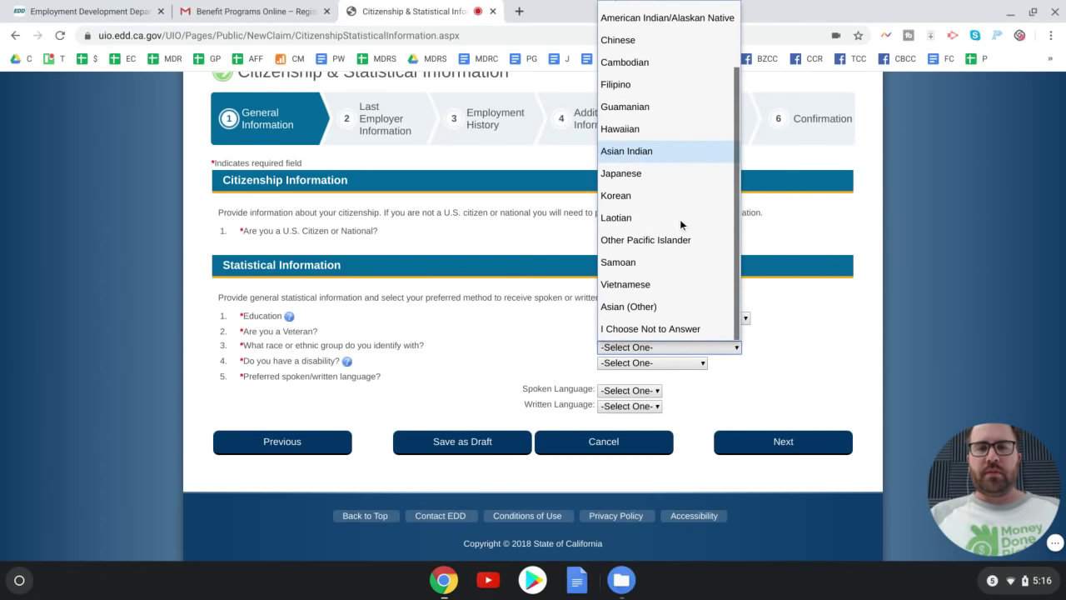
pyautogui.scroll(3, 680, 219)
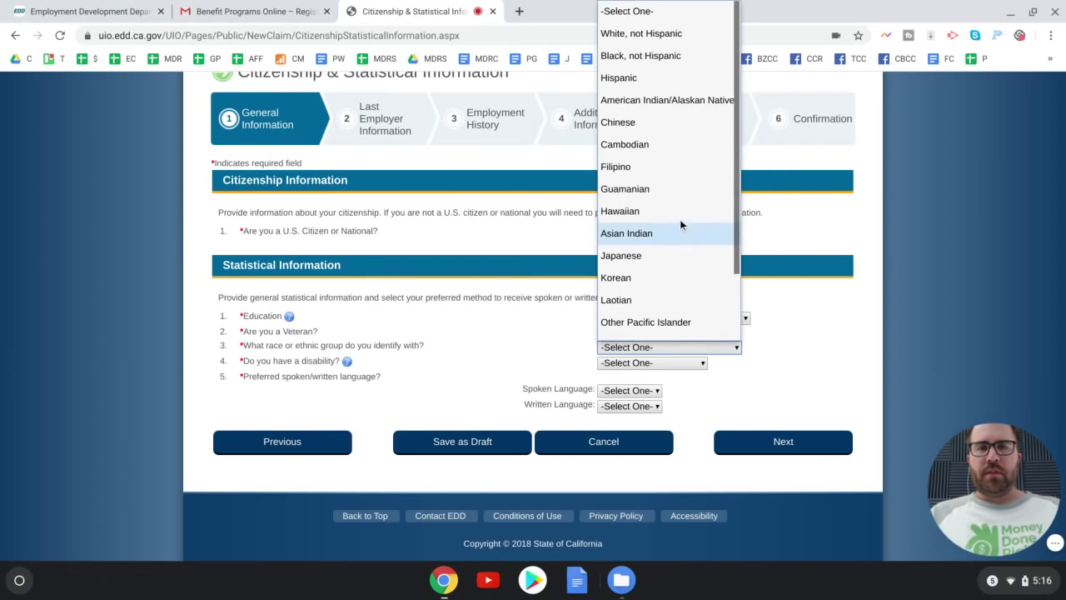
pyautogui.click(651, 39)
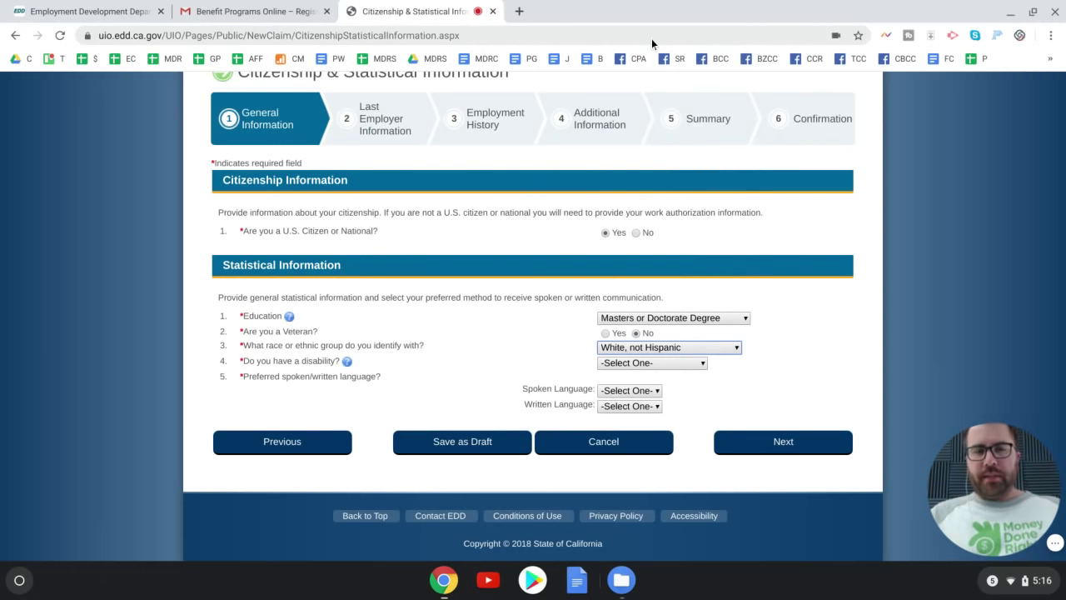
# Answer No to disability, set spoken and written language to English, and continue.
pyautogui.click(674, 363)
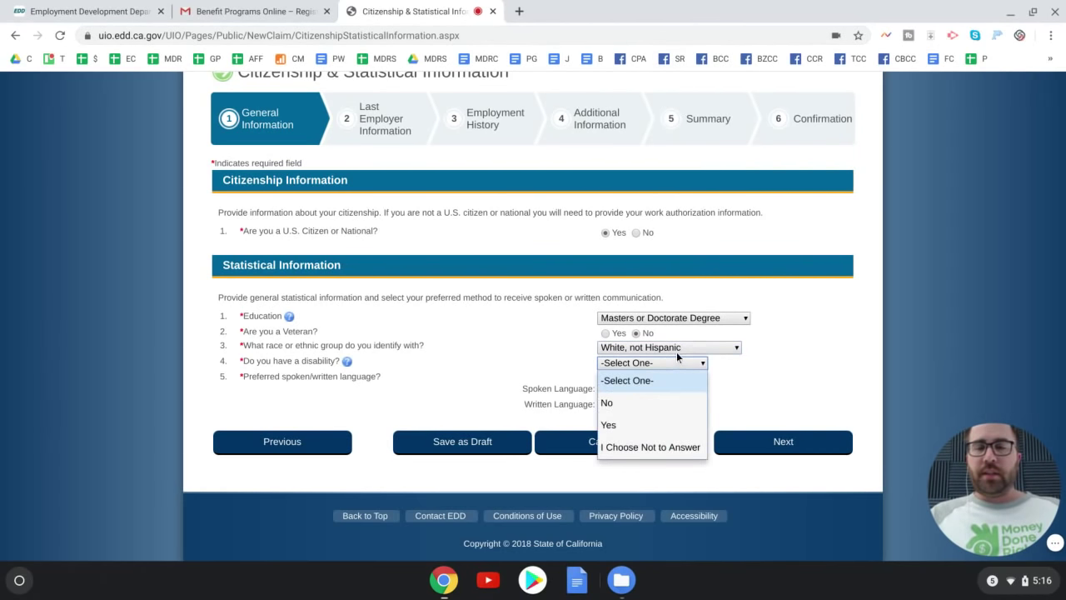
pyautogui.click(633, 403)
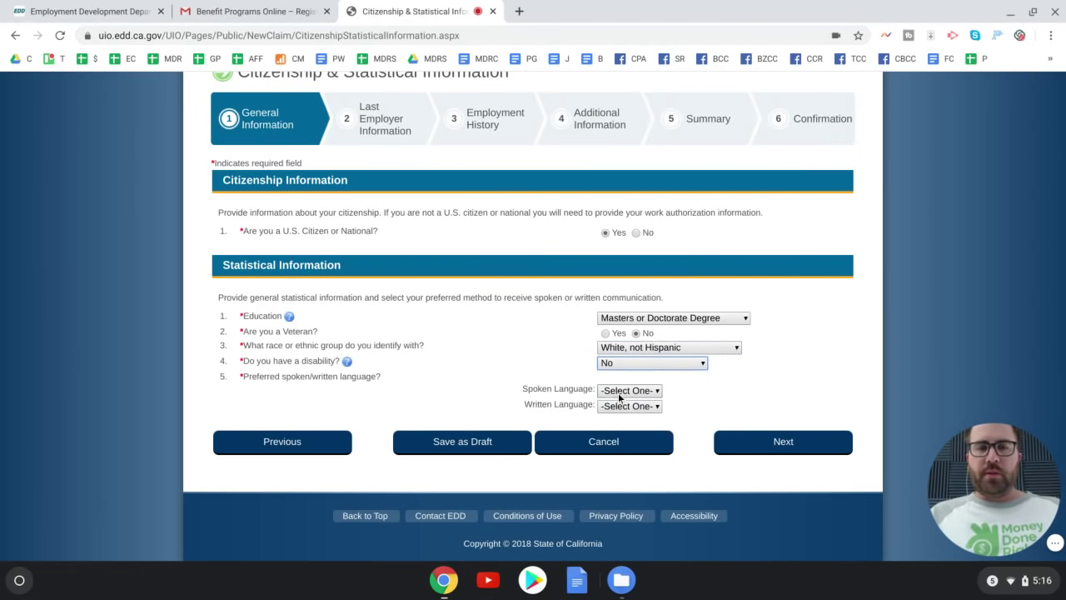
pyautogui.click(625, 391)
pyautogui.click(628, 453)
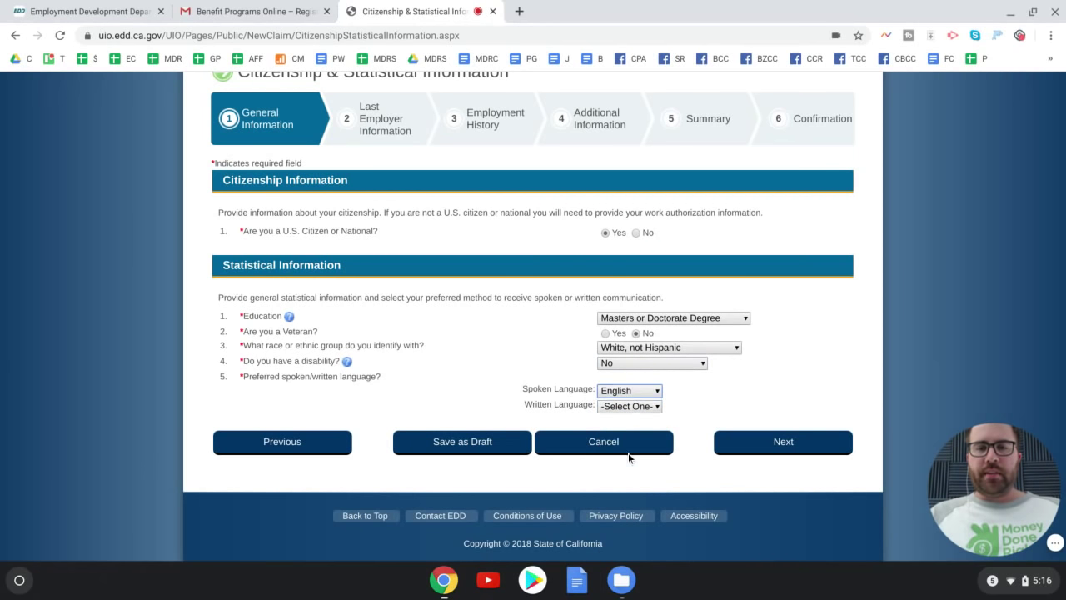
pyautogui.click(630, 409)
pyautogui.click(624, 444)
pyautogui.click(730, 444)
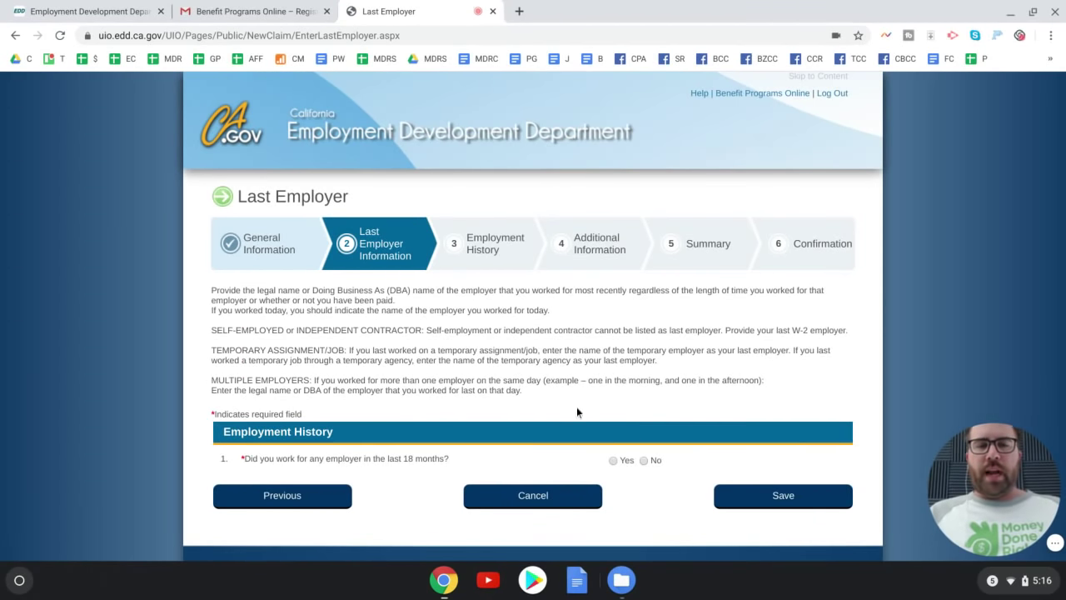
# Answer Yes to working in the last 18 months and enter the last employer's legal name.
pyautogui.click(614, 459)
pyautogui.scroll(-2, 620, 454)
pyautogui.scroll(-1, 620, 453)
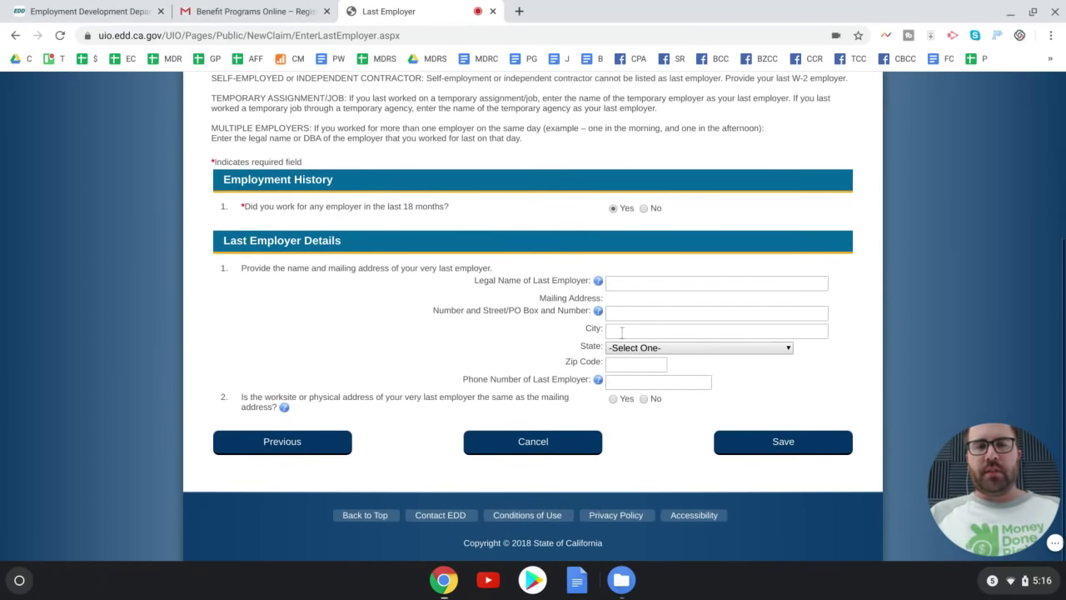
pyautogui.click(634, 281)
pyautogui.write('Alle')
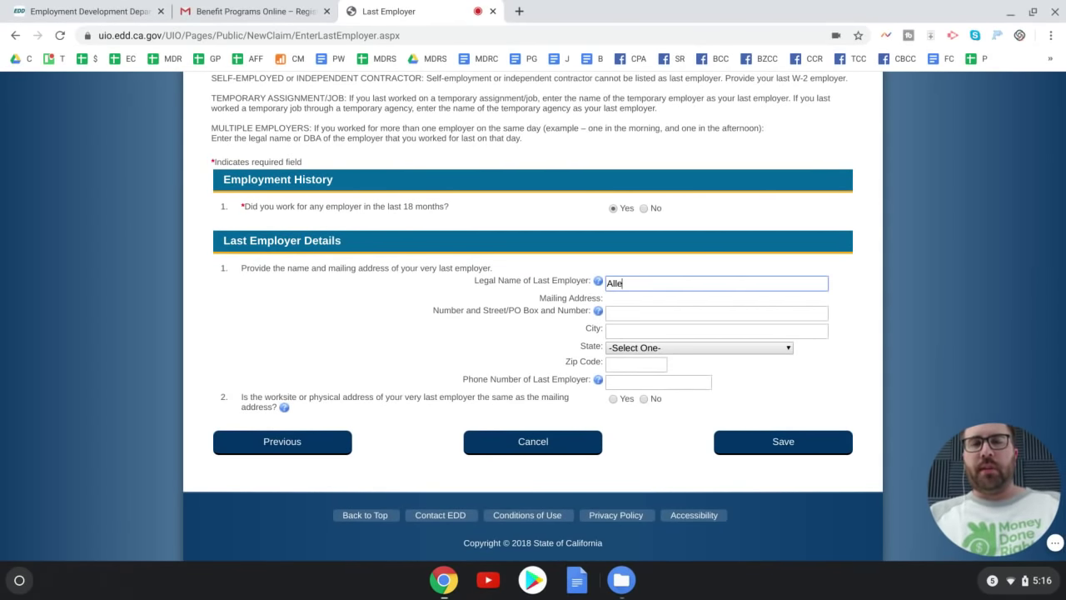
pyautogui.write('c Media LLC')
# Enter the employer's street address, city, state, ZIP code and phone number.
pyautogui.press('Tab')
pyautogui.press('Tab')
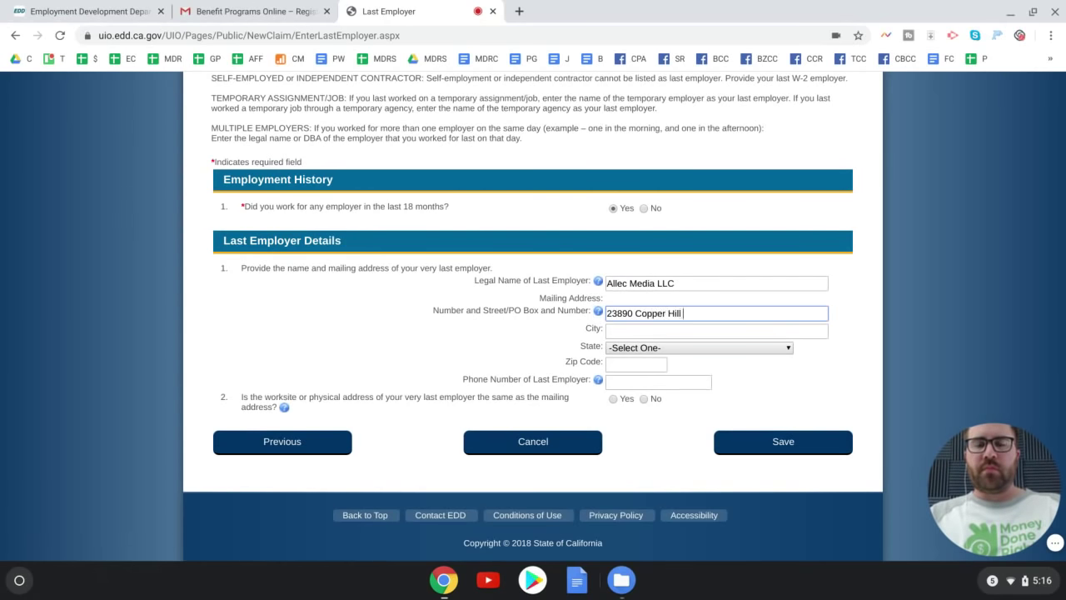
pyautogui.press('Tab')
pyautogui.write('Valencia')
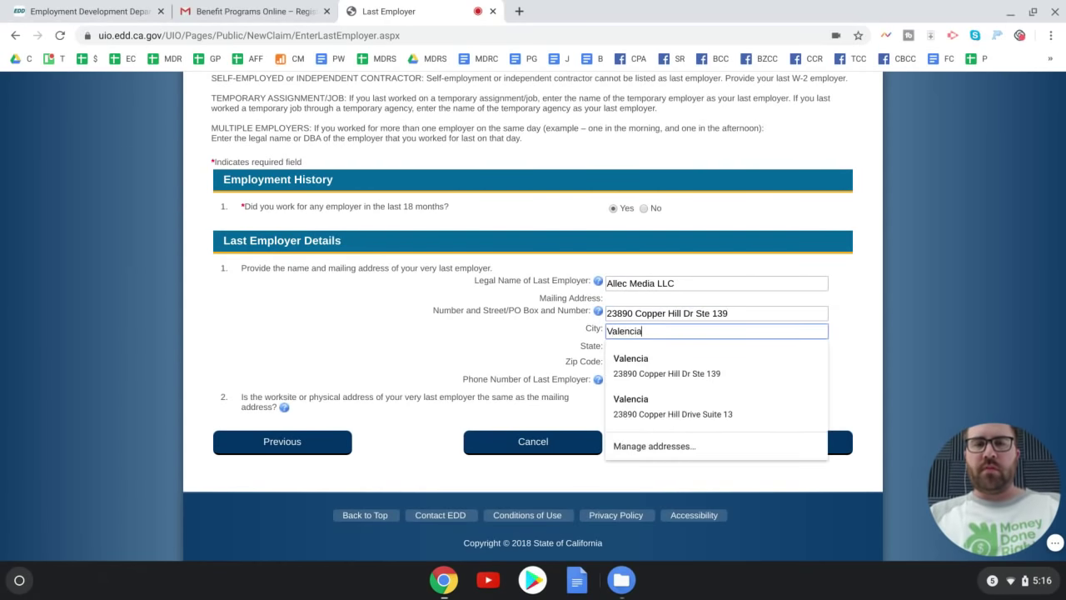
pyautogui.press('Down')
pyautogui.press('Return')
pyautogui.press('Tab')
pyautogui.write('91354')
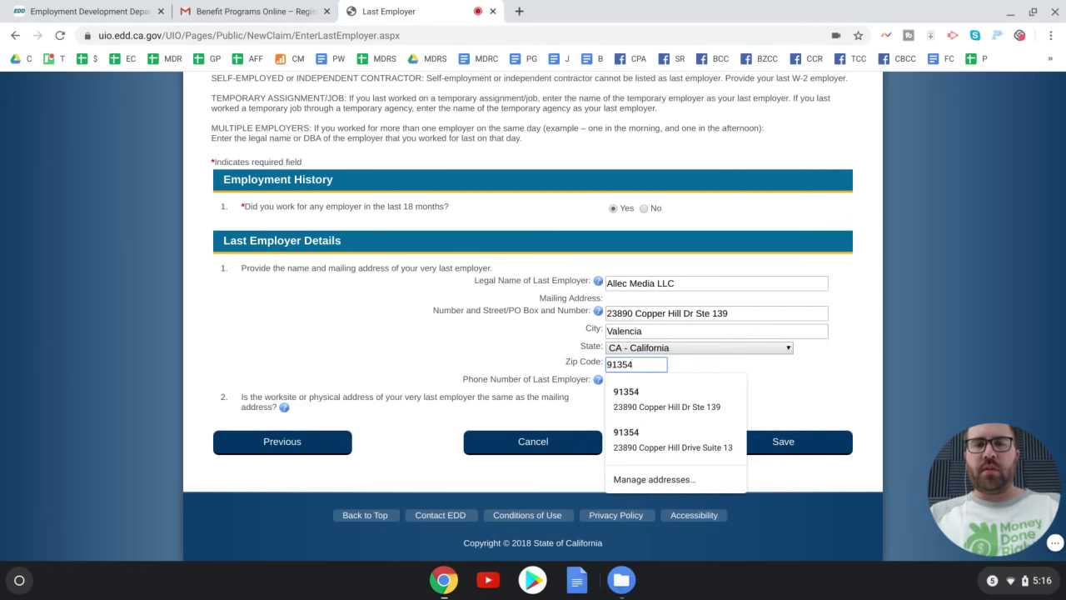
pyautogui.press('Tab')
pyautogui.press('Tab')
pyautogui.press('Tab')
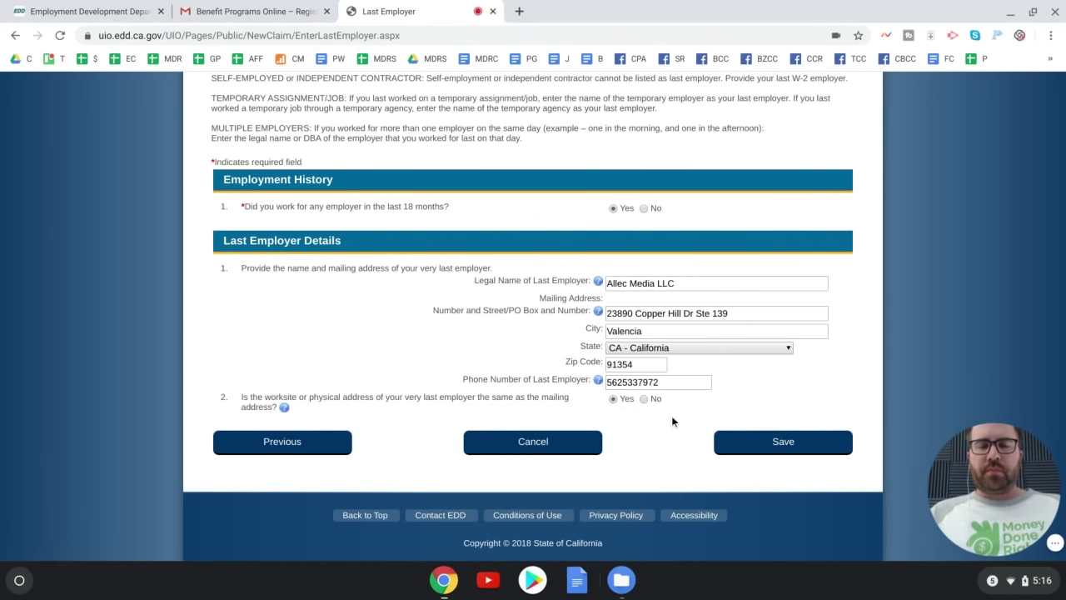
# Toggle the same-worksite question between No and Yes while reviewing its mailing-address wording.
pyautogui.click(643, 399)
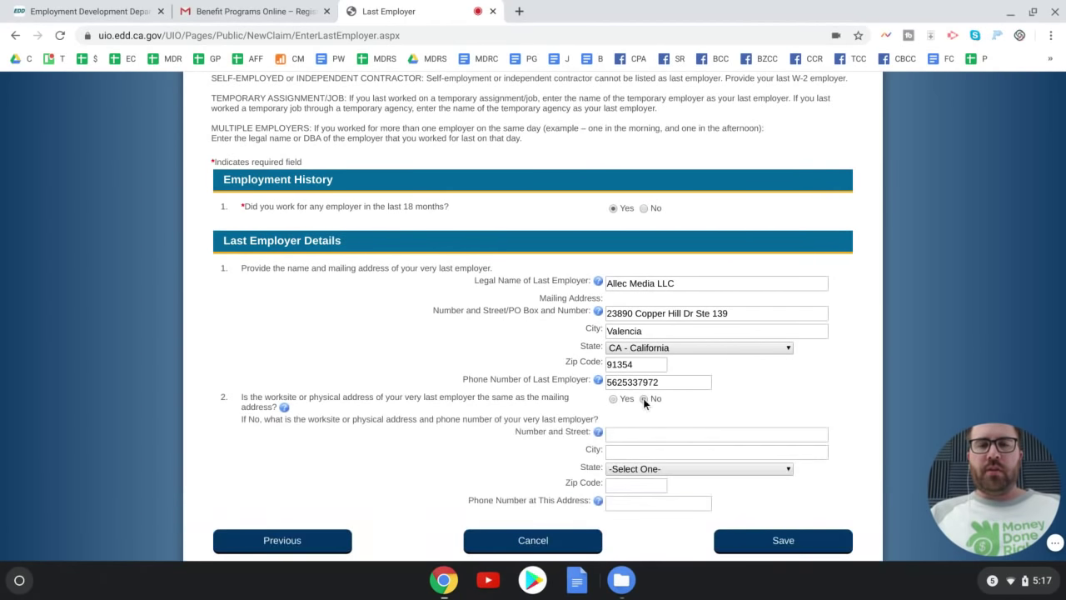
pyautogui.click(614, 399)
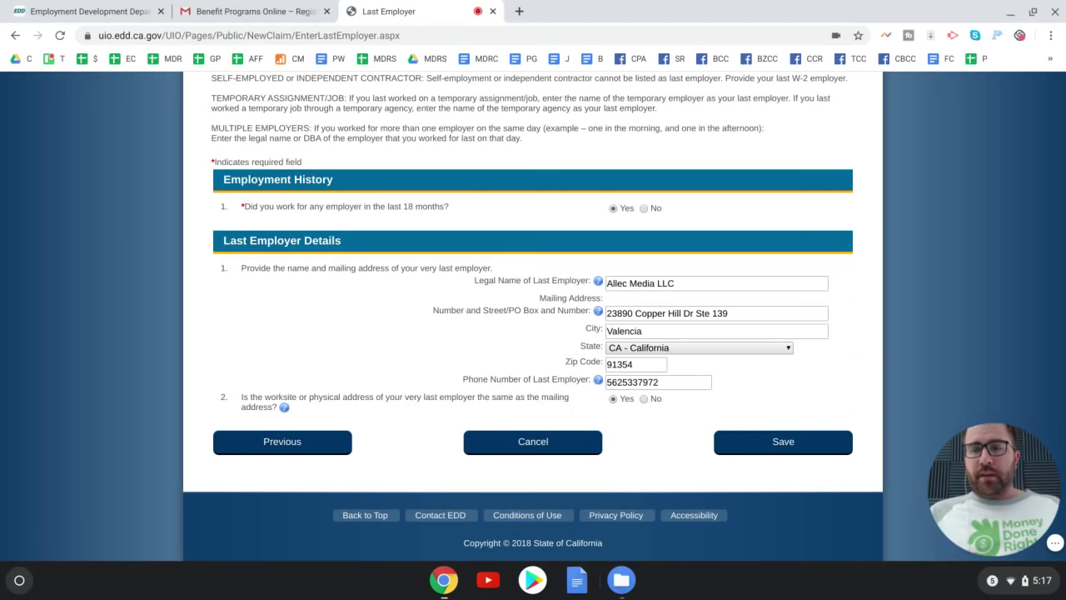
pyautogui.moveTo(330, 267); pyautogui.dragTo(391, 267)
pyautogui.click(391, 267)
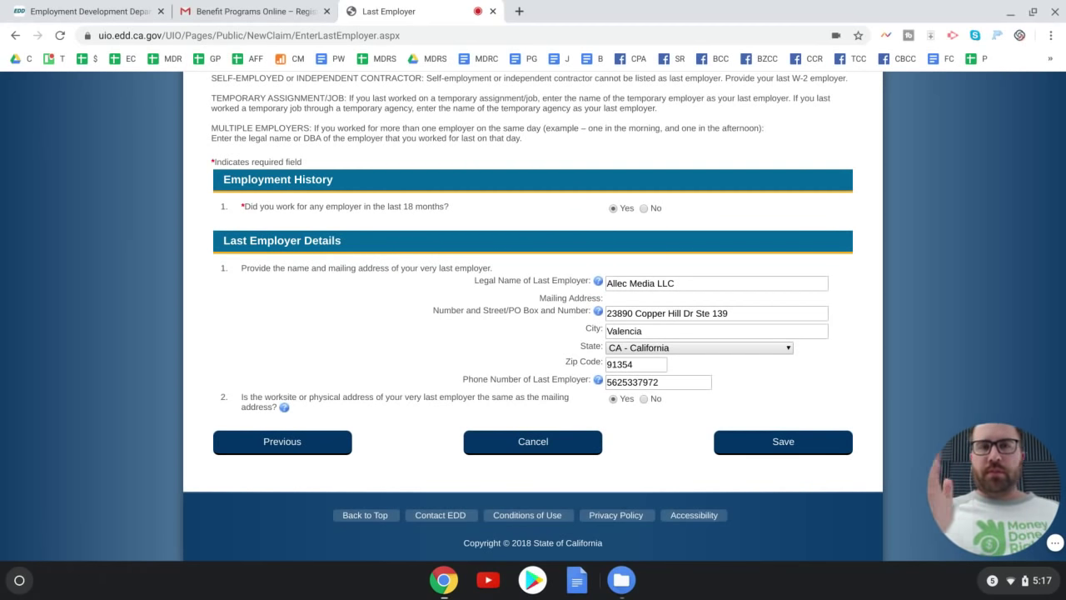
pyautogui.moveTo(268, 397); pyautogui.dragTo(296, 397)
pyautogui.click(296, 394)
# Answer No to the same-worksite question and enter the separate worksite street address.
pyautogui.click(643, 398)
pyautogui.scroll(-1, 639, 399)
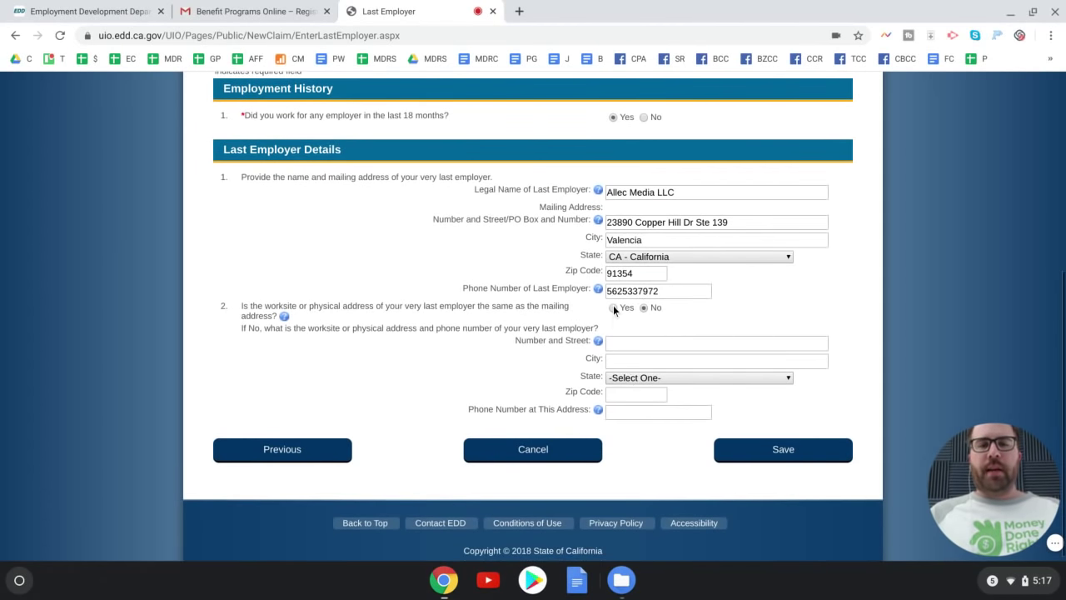
pyautogui.click(613, 307)
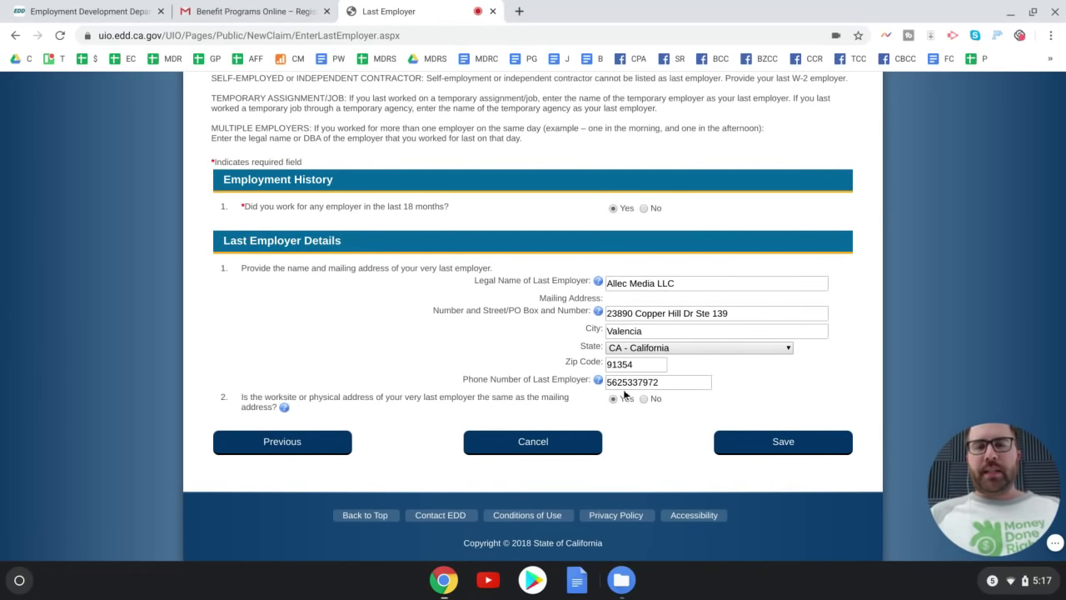
pyautogui.click(647, 399)
pyautogui.scroll(-1, 646, 395)
pyautogui.click(628, 336)
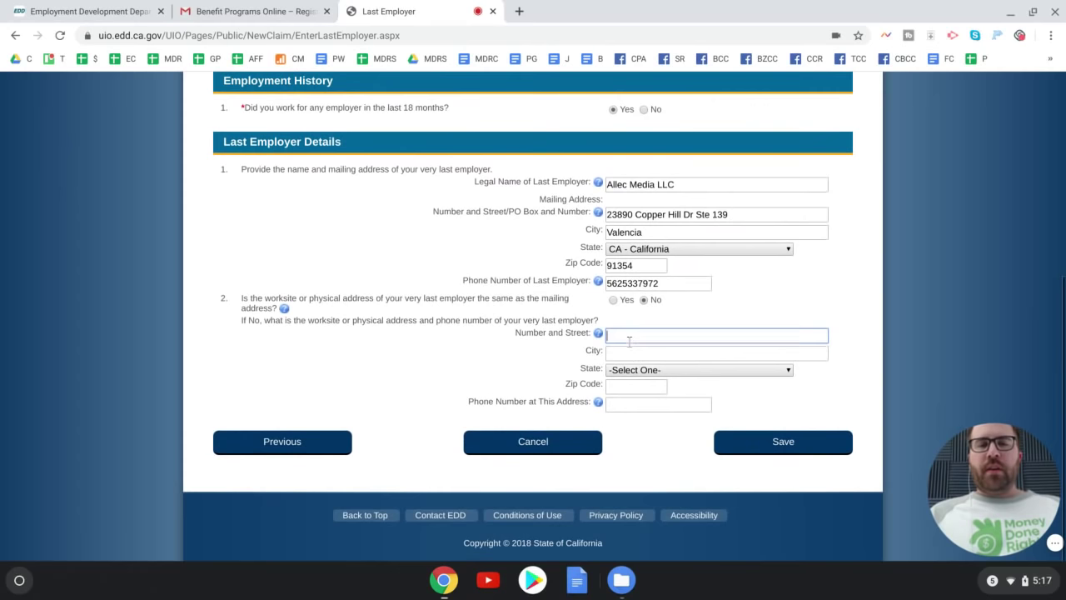
pyautogui.write('1')
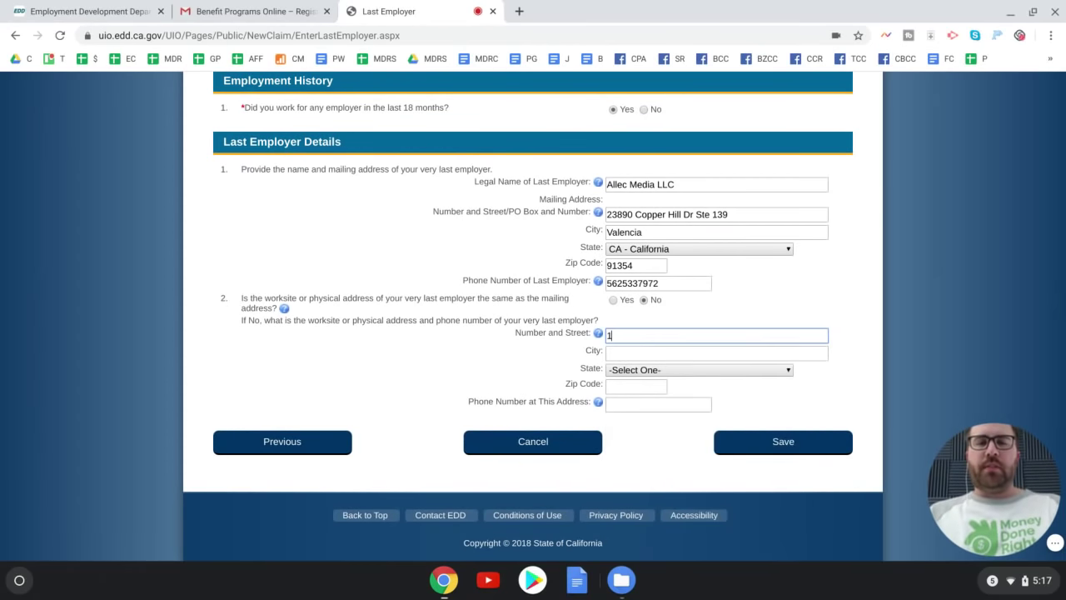
pyautogui.write('23 Main Street')
# Fill in the worksite city, state CA, ZIP code and phone, then save the employer details.
pyautogui.click(633, 353)
pyautogui.write('L')
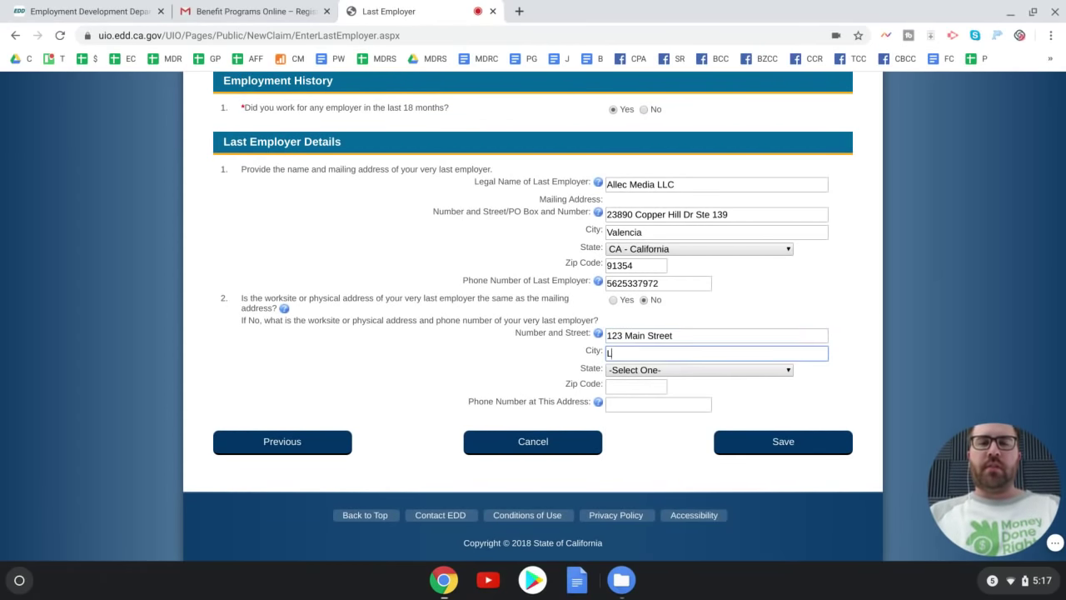
pyautogui.write('os Angeles')
pyautogui.press('Tab')
pyautogui.press('c')
pyautogui.press('Tab')
pyautogui.write('90017')
pyautogui.press('Tab')
pyautogui.press('Tab')
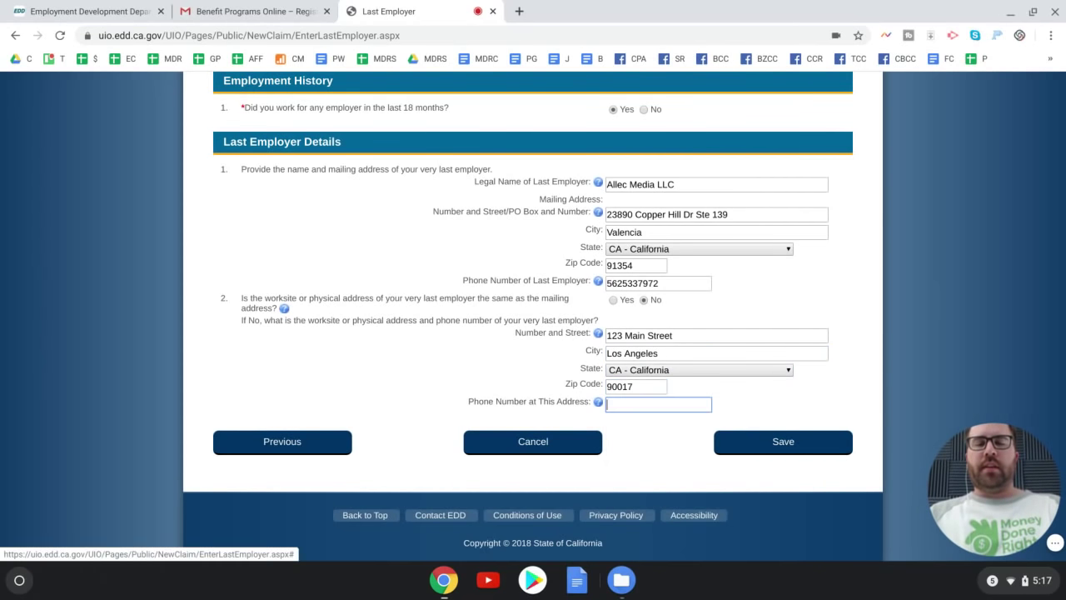
pyautogui.write('323')
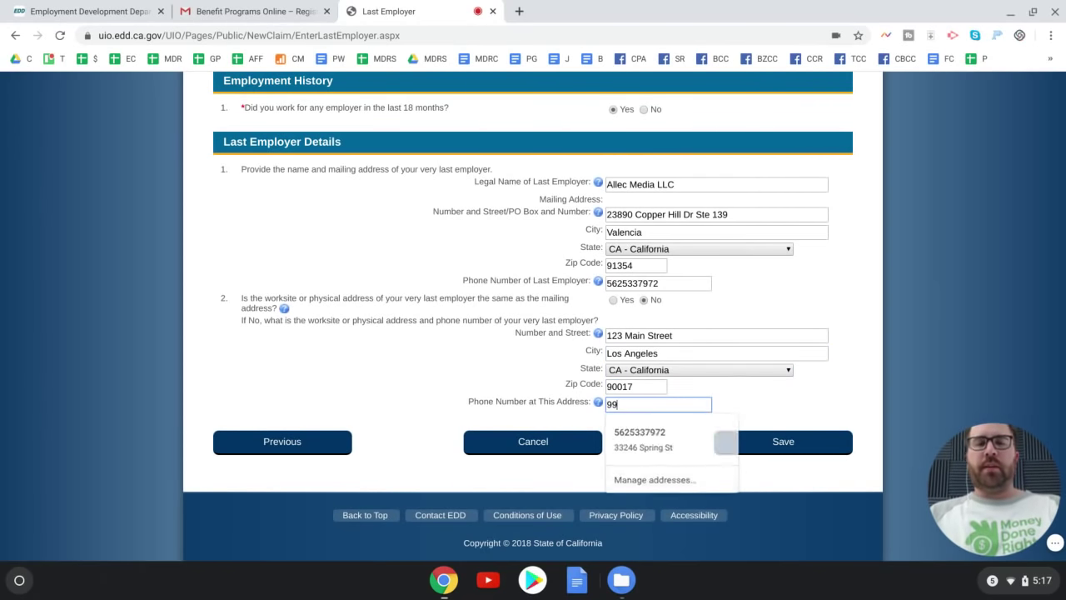
pyautogui.write('9999999')
pyautogui.press('Tab')
pyautogui.click(749, 454)
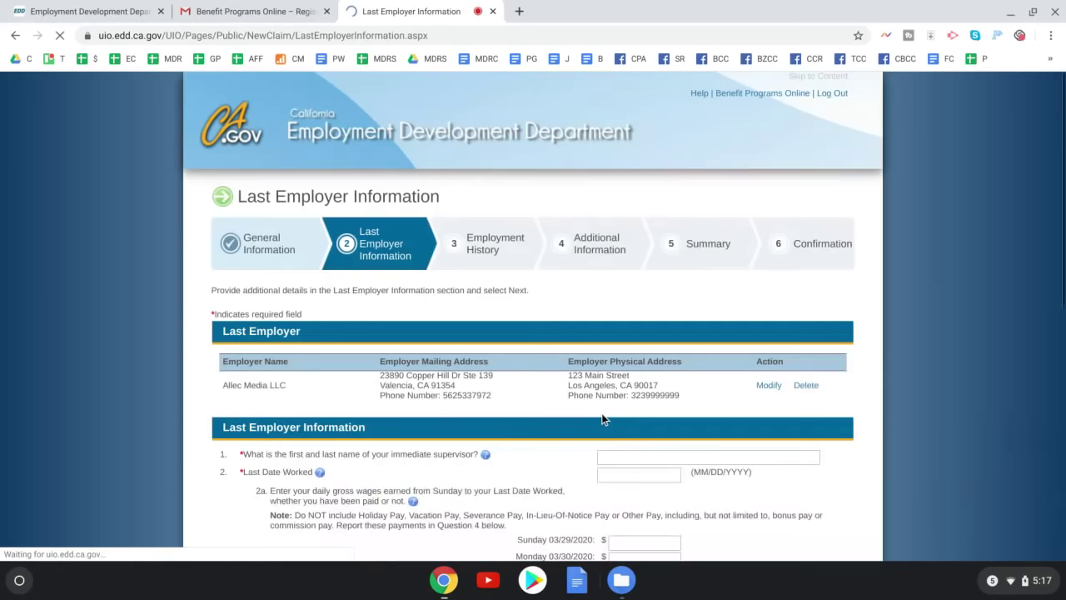
# On the Last Employer Information page, fill in the immediate supervisor's first and last name.
pyautogui.scroll(-2, 593, 398)
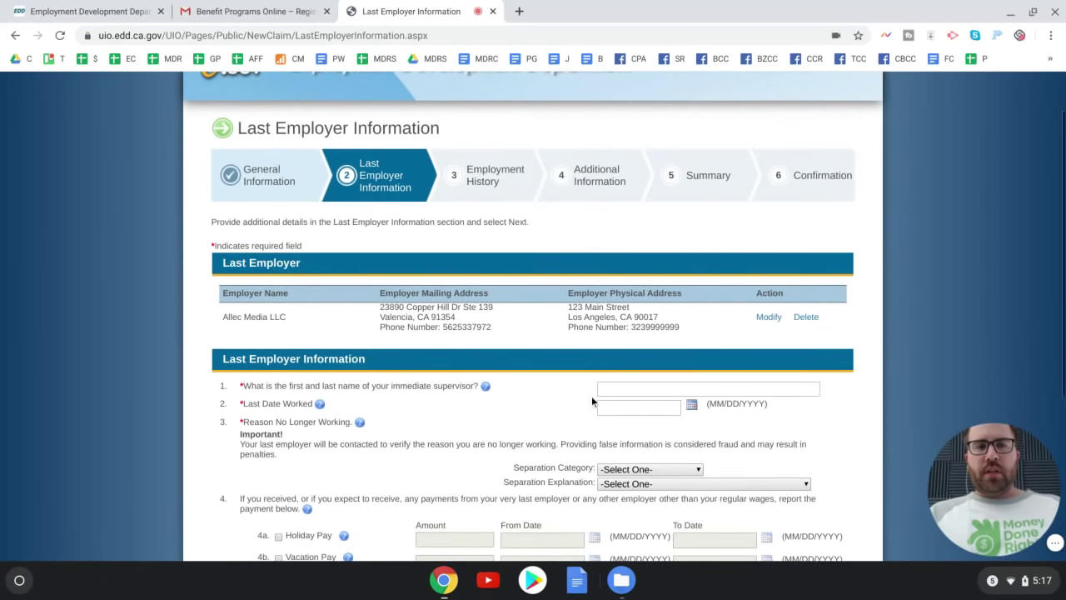
pyautogui.scroll(-1, 592, 399)
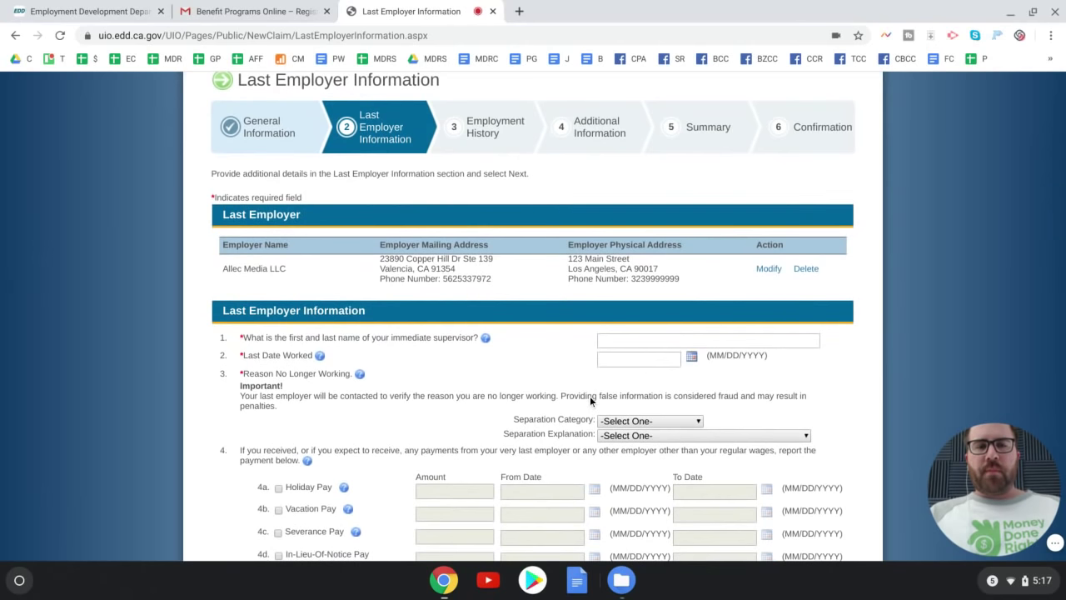
pyautogui.scroll(-2, 590, 395)
pyautogui.scroll(-4, 586, 398)
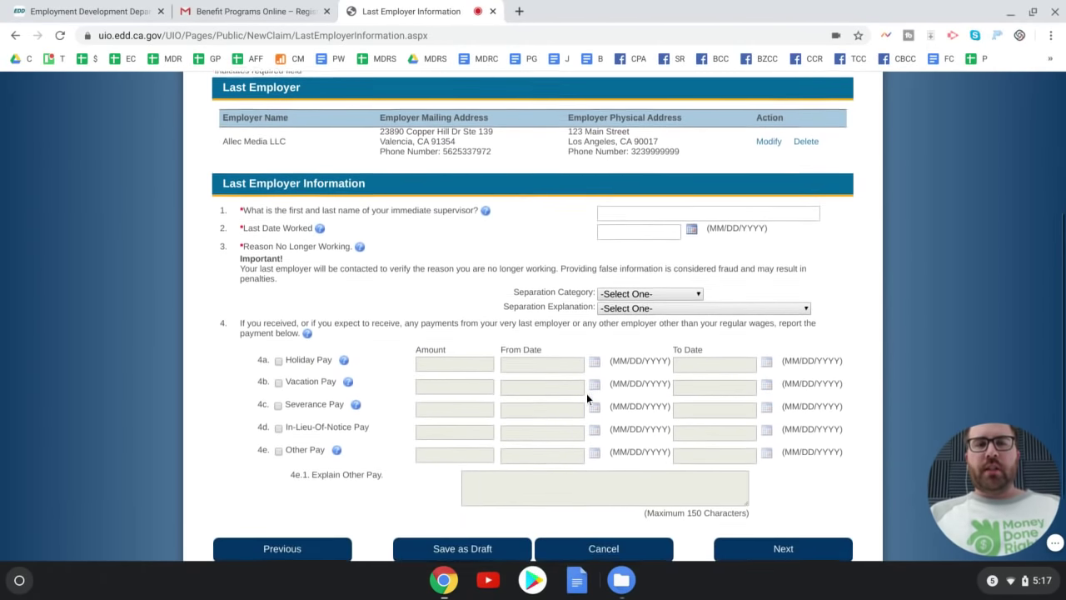
pyautogui.scroll(-1, 587, 398)
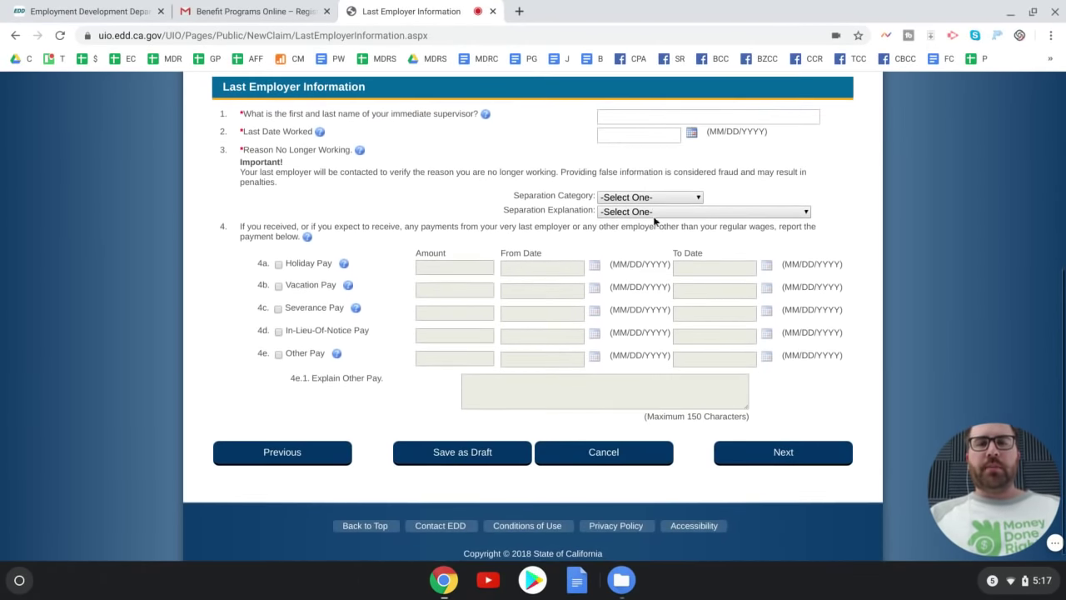
pyautogui.click(635, 118)
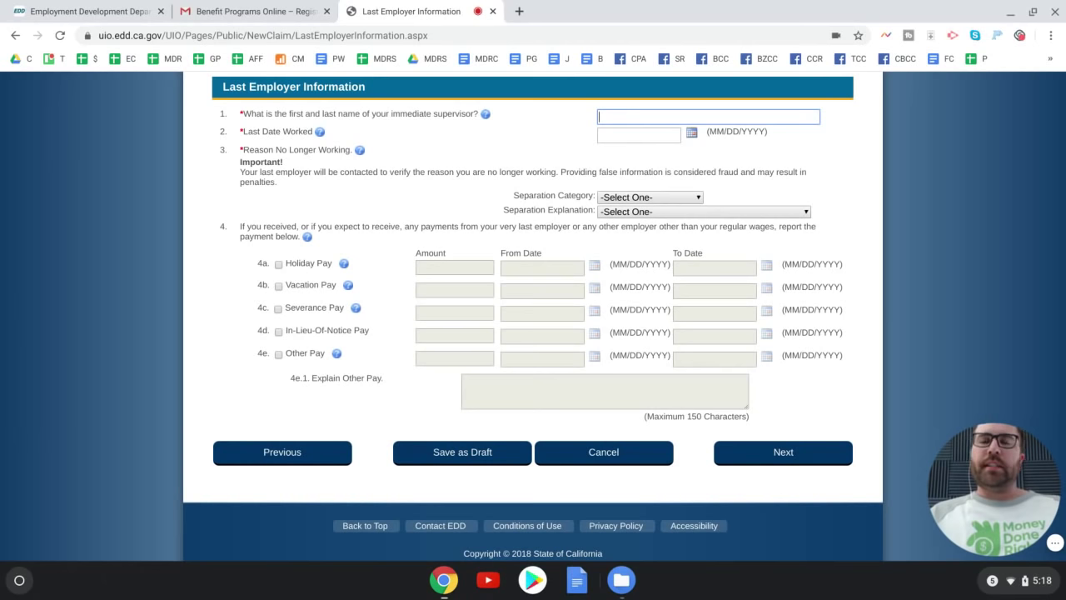
pyautogui.write('John Legend')
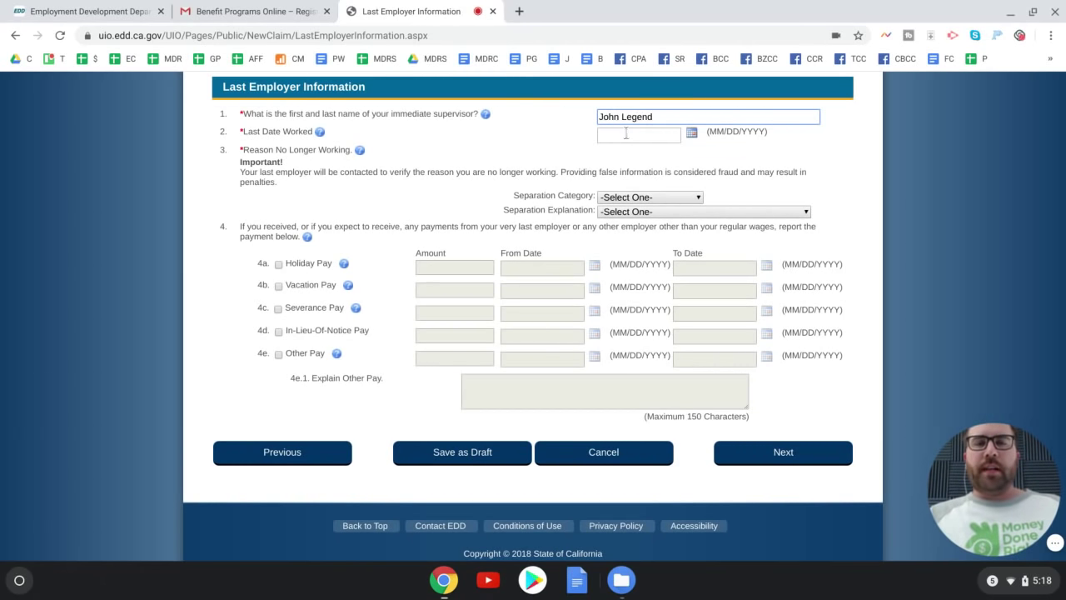
pyautogui.click(690, 136)
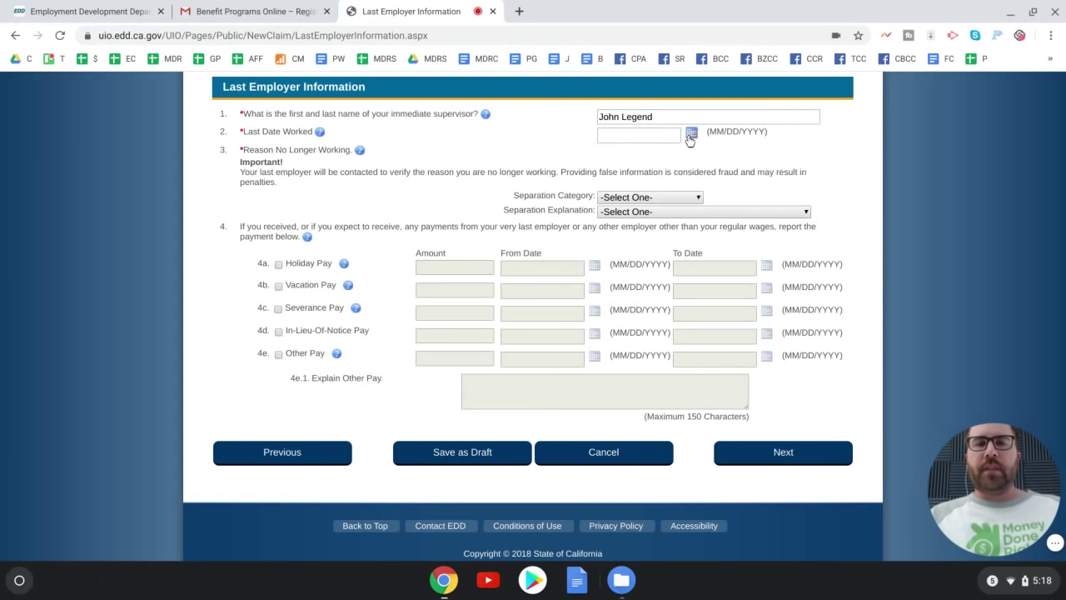
pyautogui.click(691, 136)
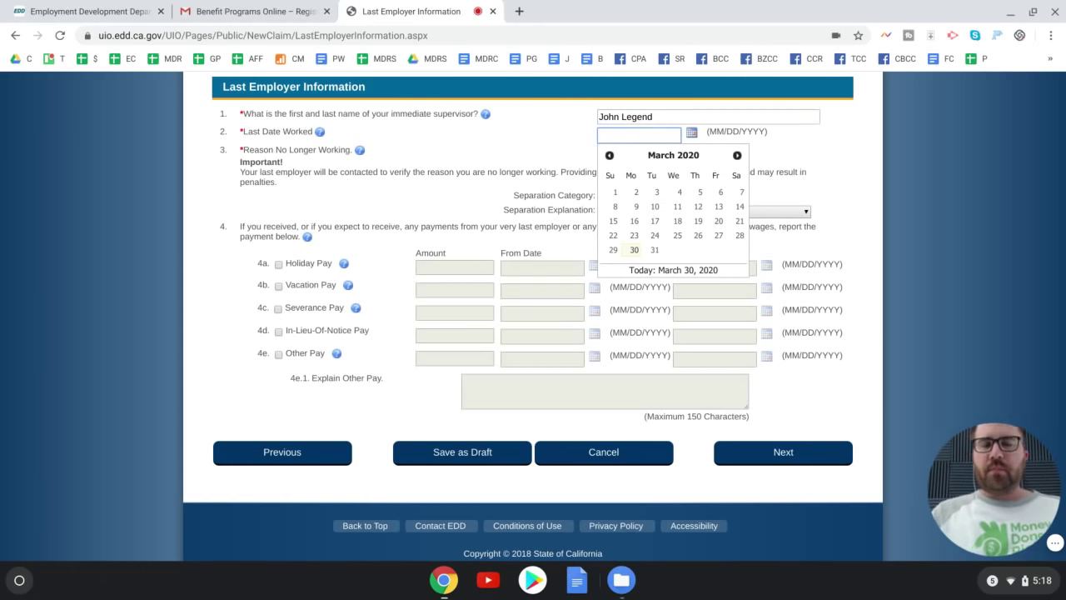
# Pick March 16, 2020 from the calendar as the last date worked.
pyautogui.click(633, 221)
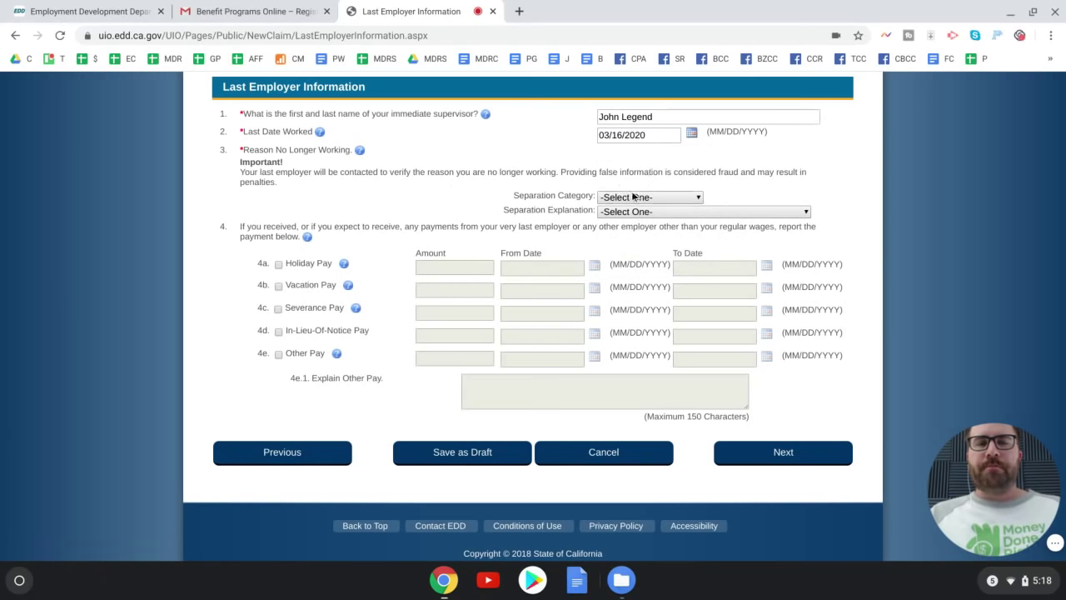
pyautogui.click(638, 198)
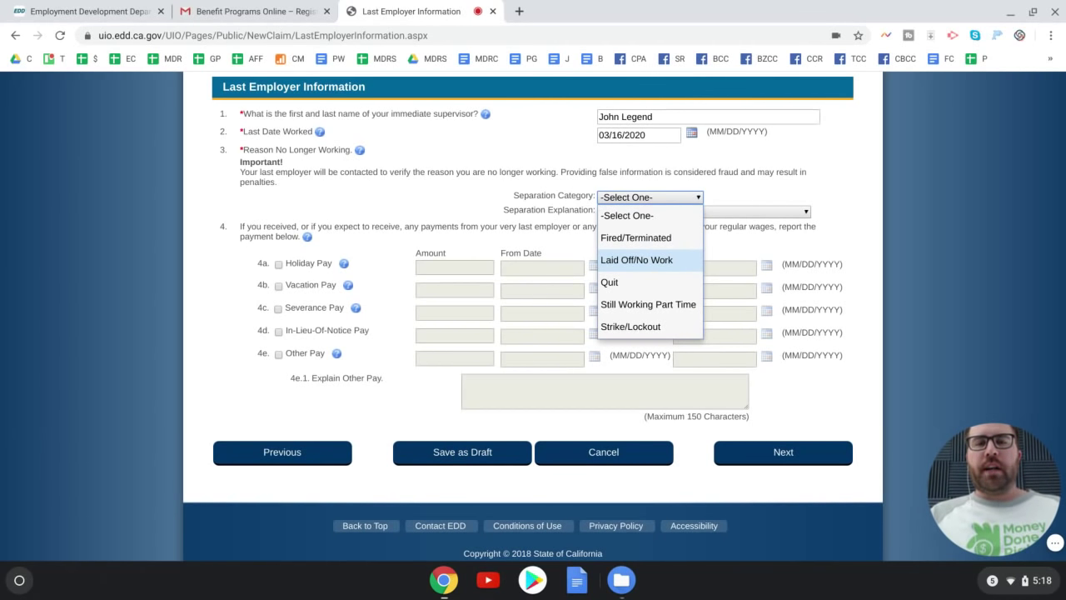
# Choose Laid Off/No Work as the separation category, explained as Related to the coronavirus (COVID-19).
pyautogui.click(651, 261)
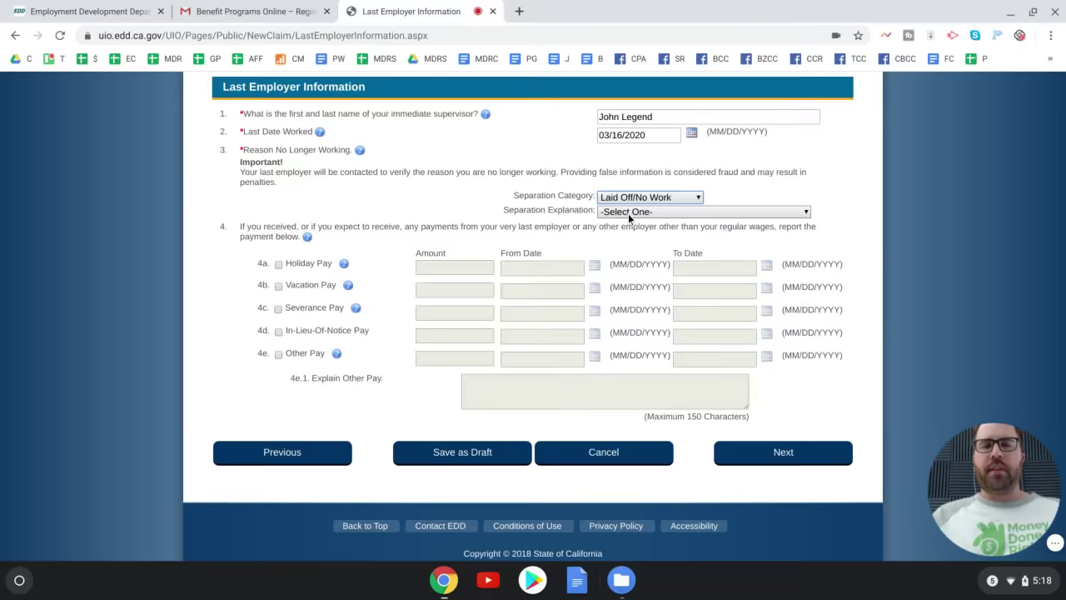
pyautogui.scroll(-3, 641, 339)
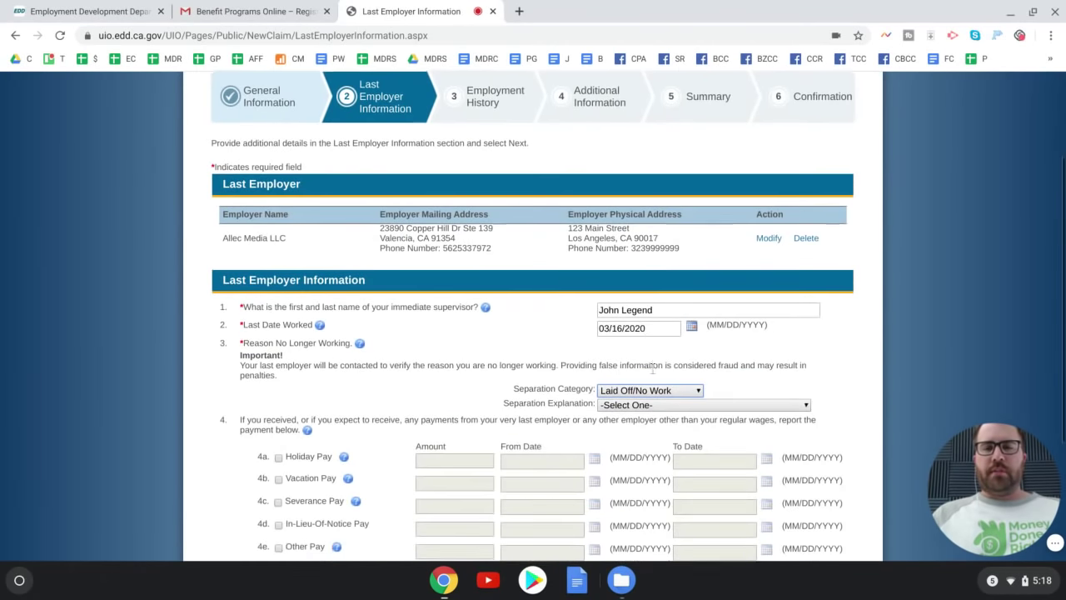
pyautogui.click(641, 336)
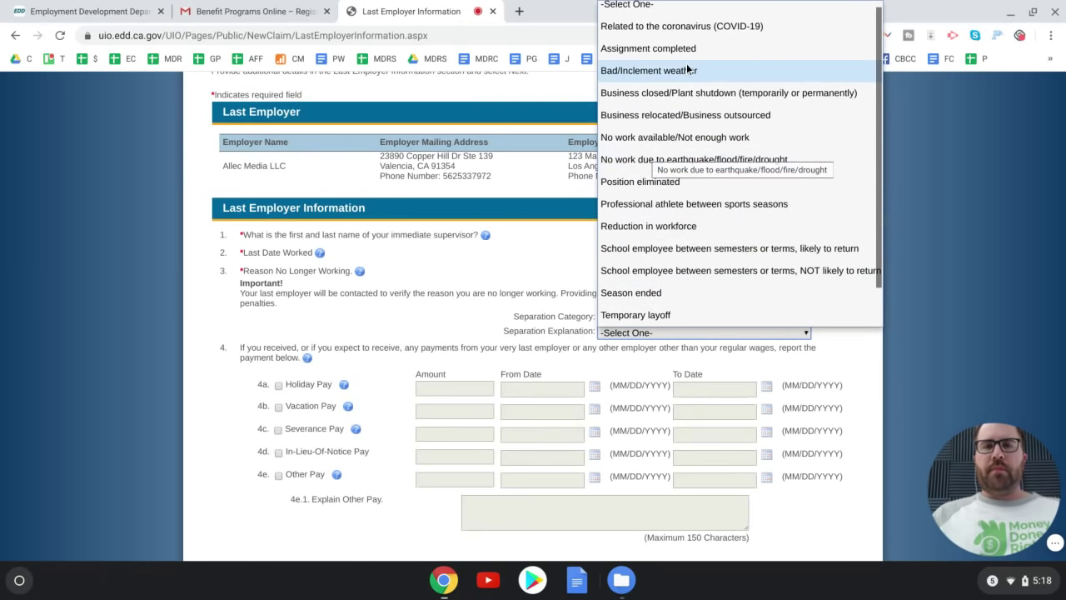
pyautogui.scroll(1, 689, 59)
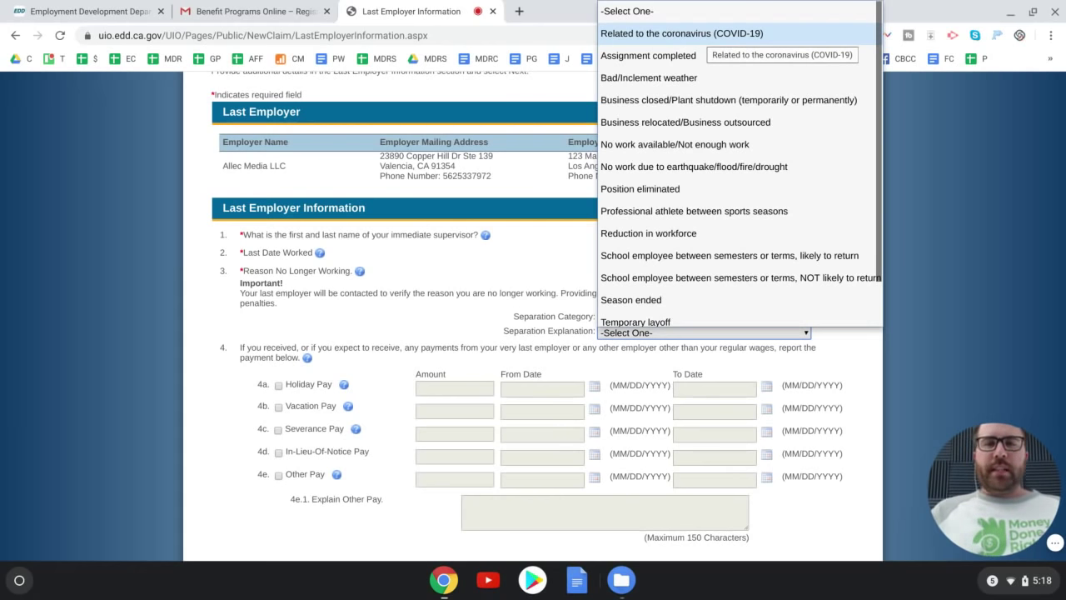
pyautogui.scroll(-2, 706, 150)
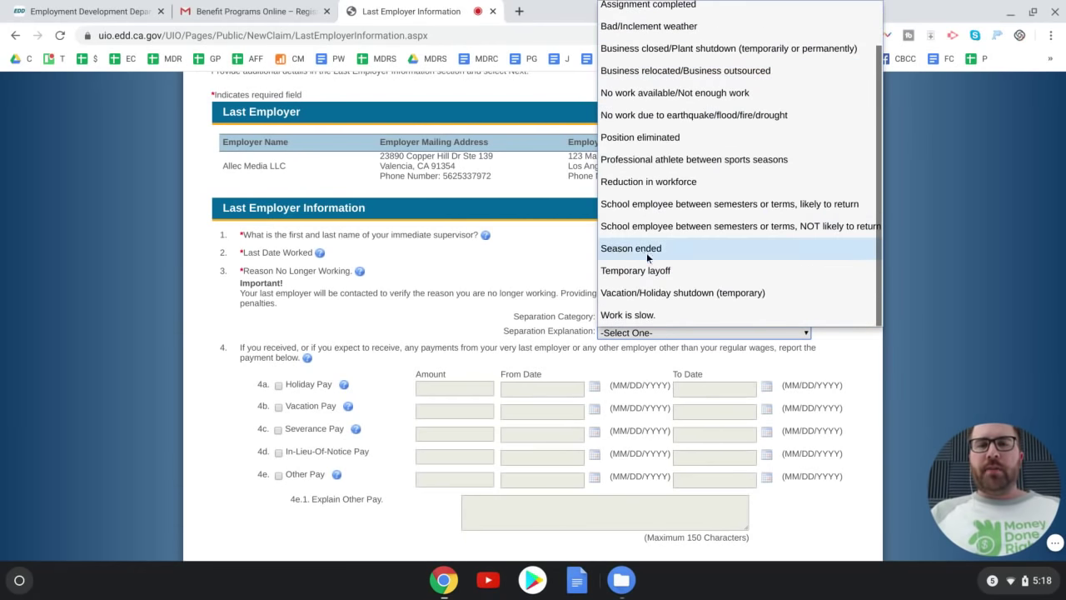
pyautogui.scroll(2, 676, 158)
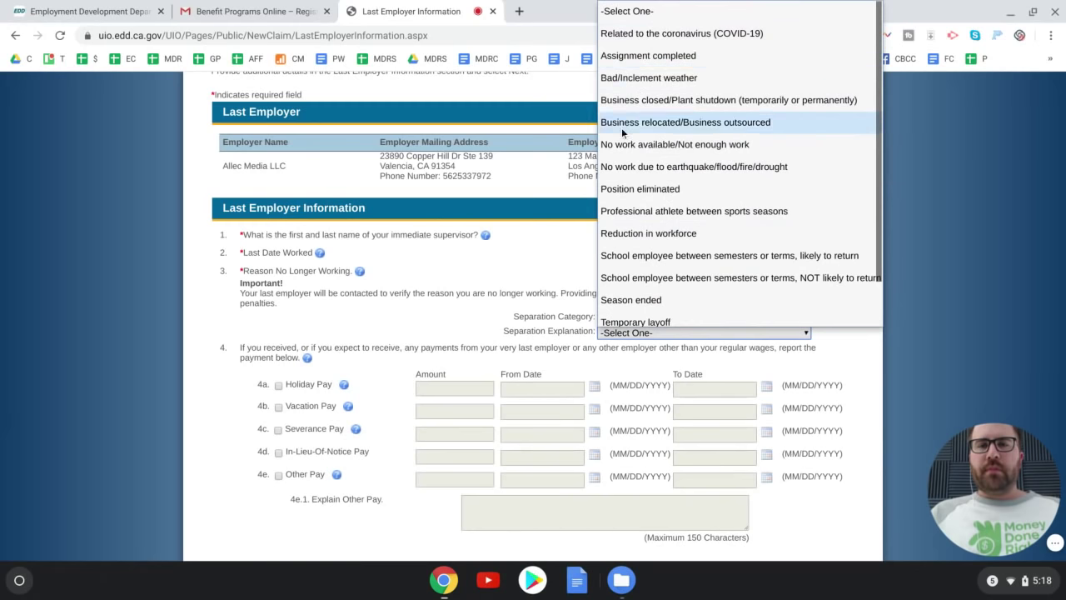
pyautogui.click(666, 37)
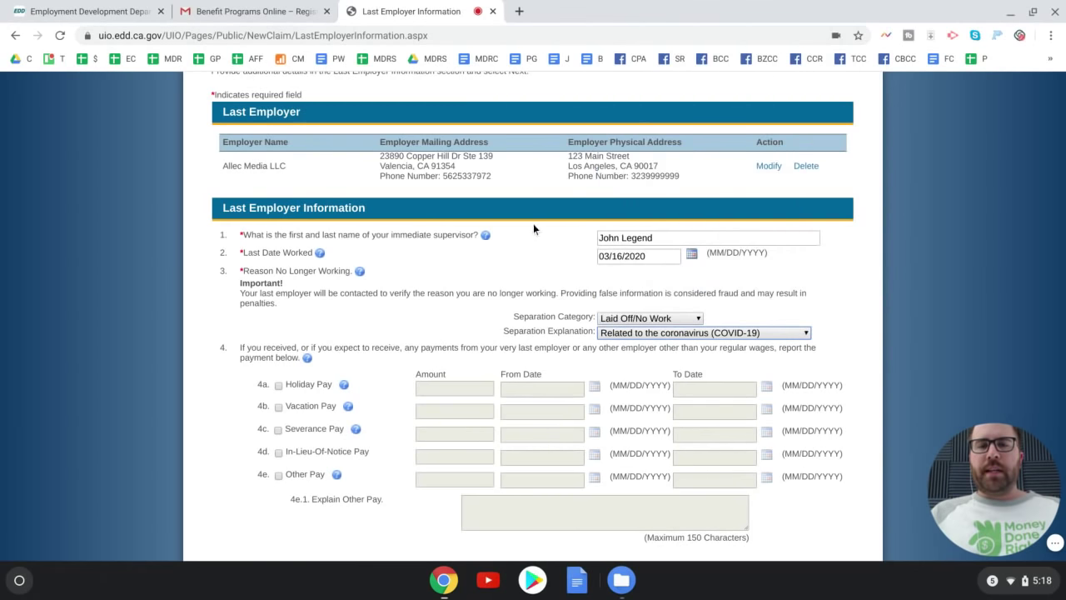
pyautogui.scroll(-3, 533, 223)
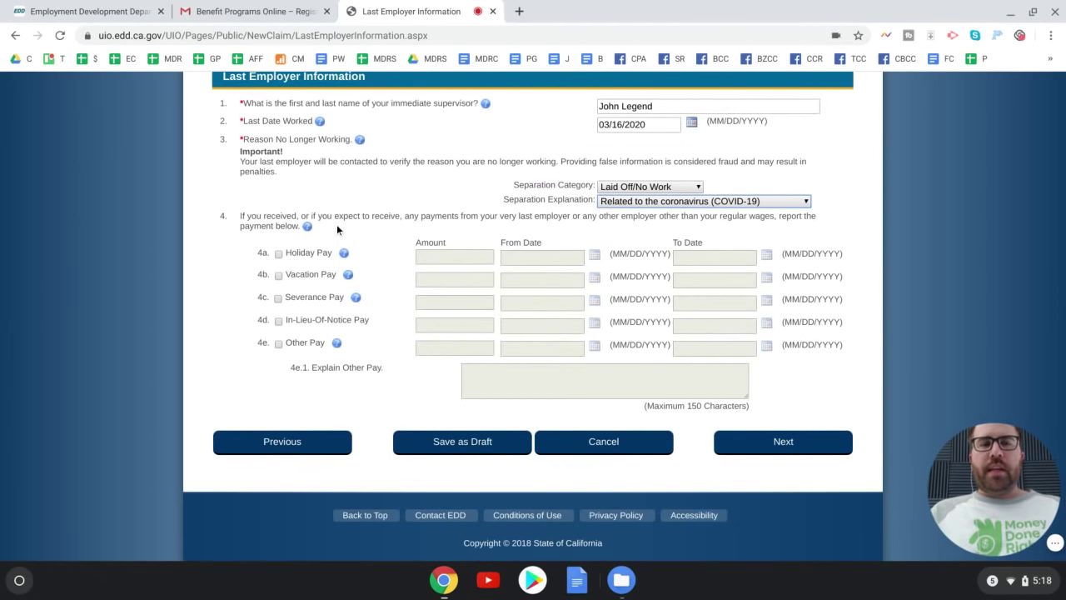
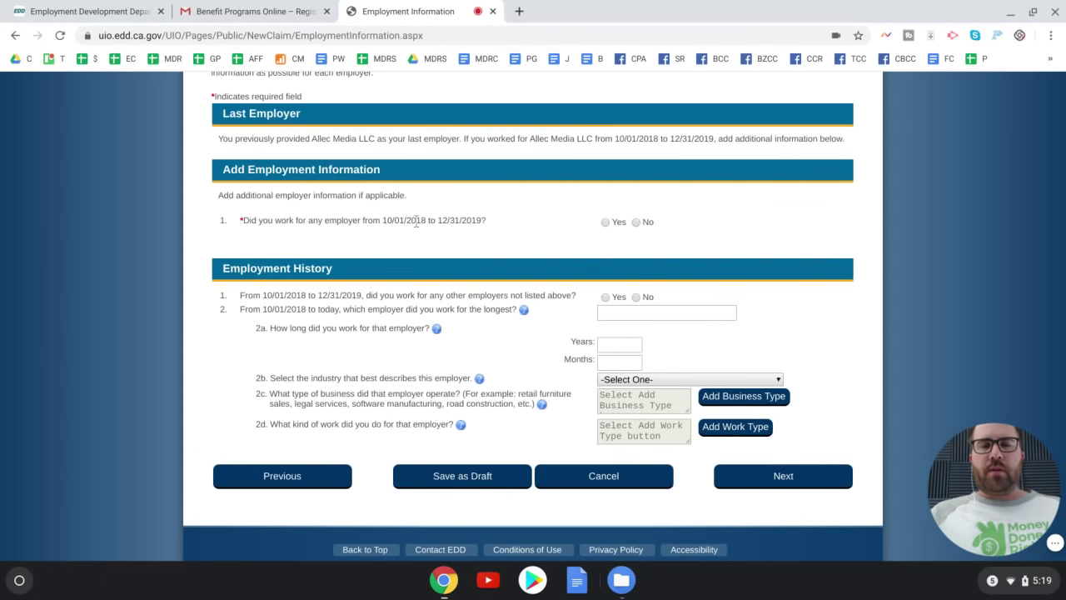
# Answer Yes to working for an employer 10/01/2018–12/31/2019 and begin adding that employer.
pyautogui.click(606, 222)
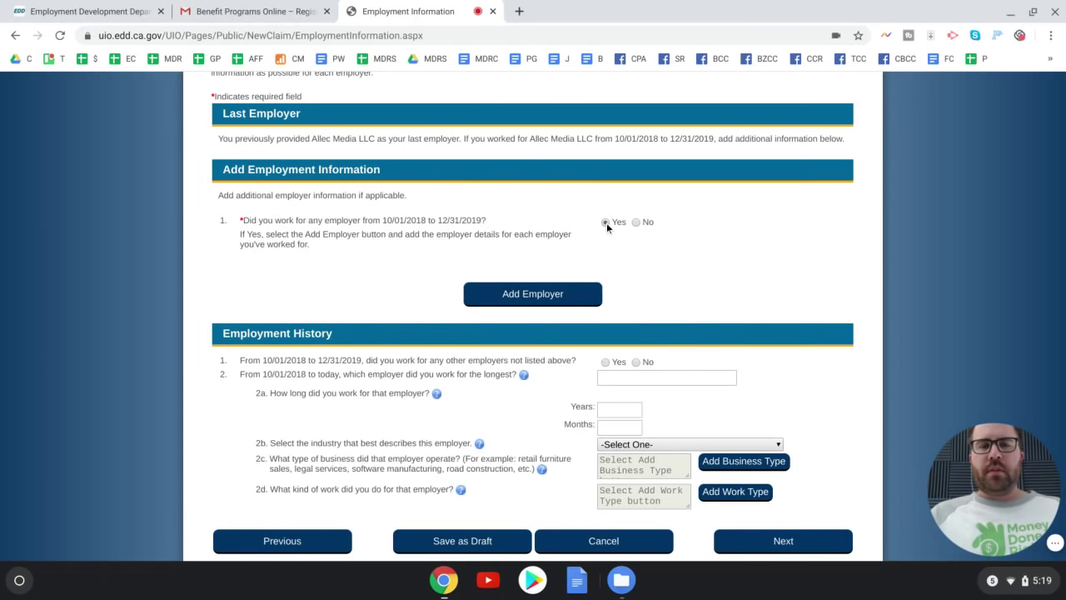
pyautogui.scroll(-2, 606, 225)
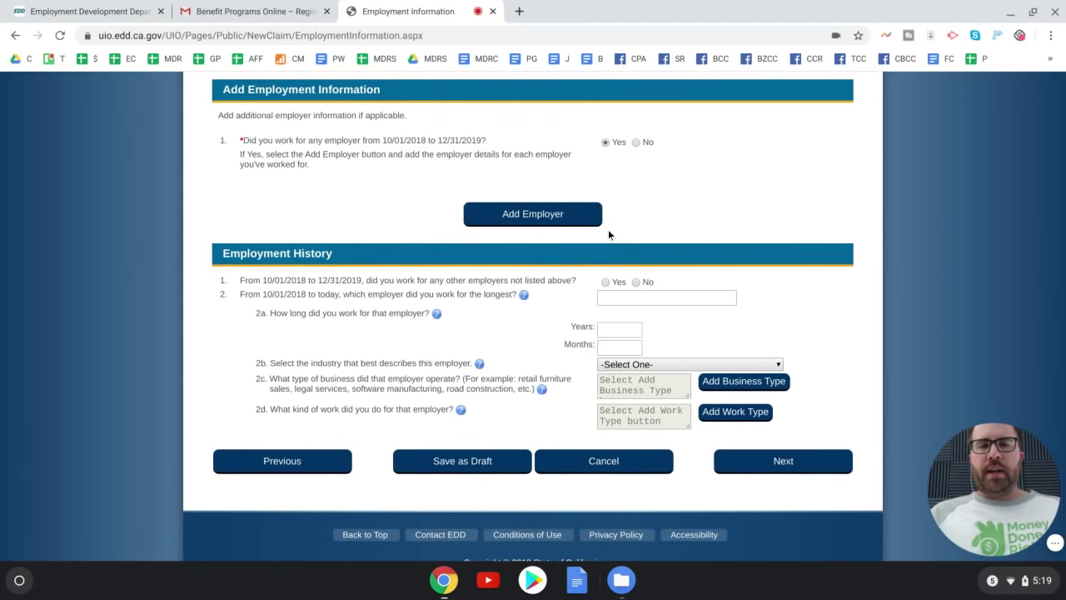
pyautogui.scroll(-1, 608, 235)
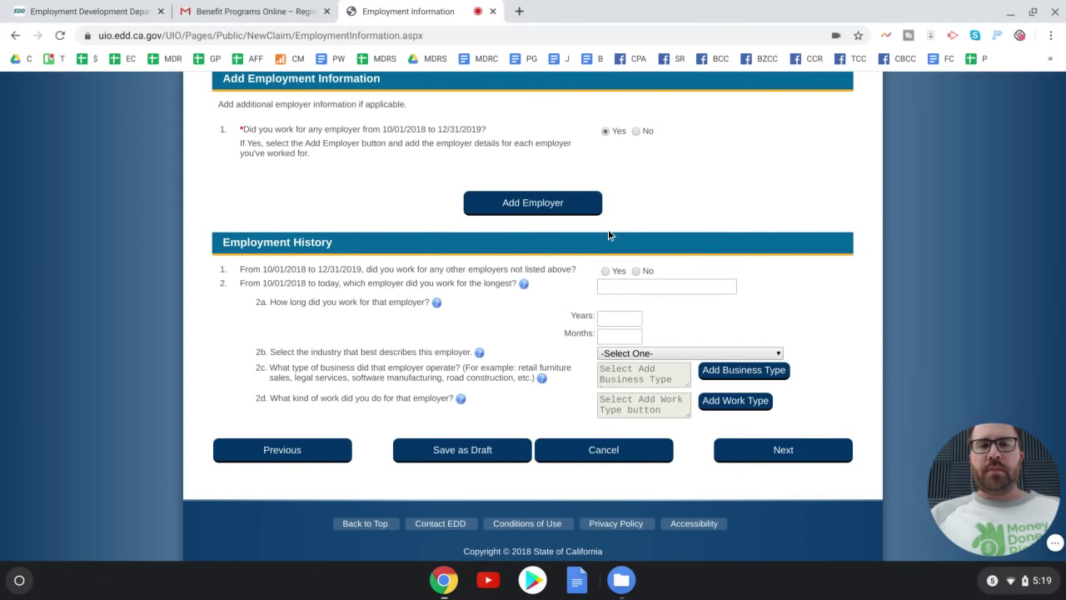
pyautogui.click(534, 206)
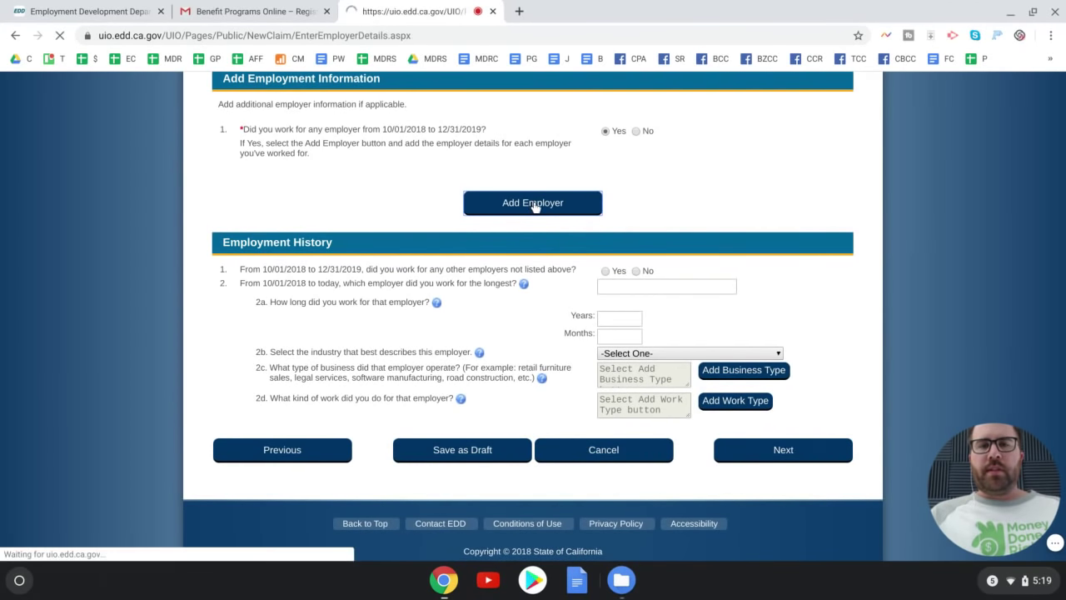
# Enter employer name Allec Media LLC and accept its suggested mailing address.
pyautogui.scroll(-5, 591, 295)
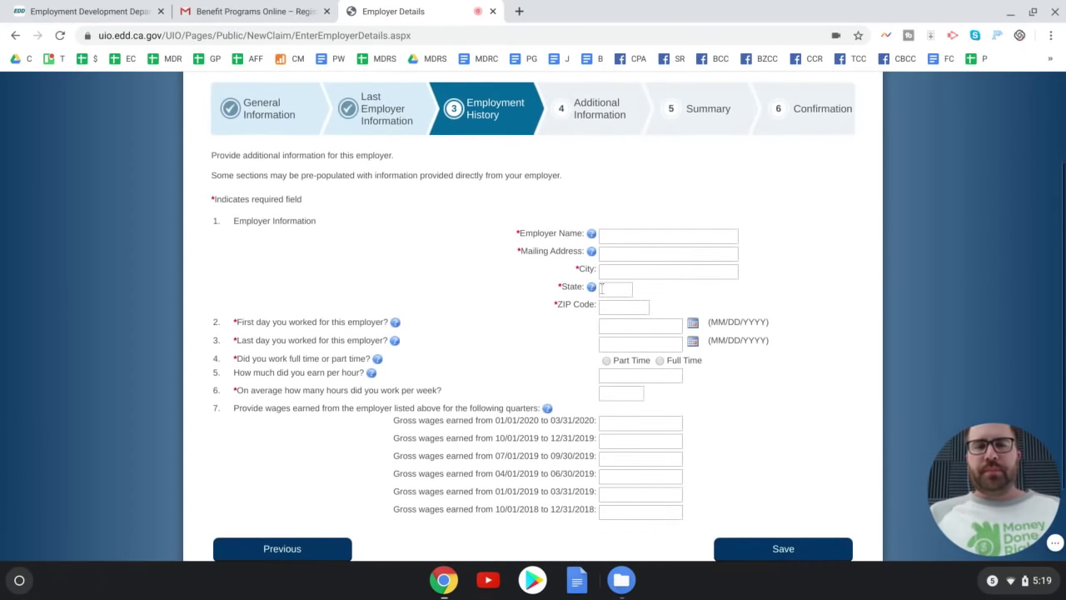
pyautogui.click(631, 237)
pyautogui.write('Allec')
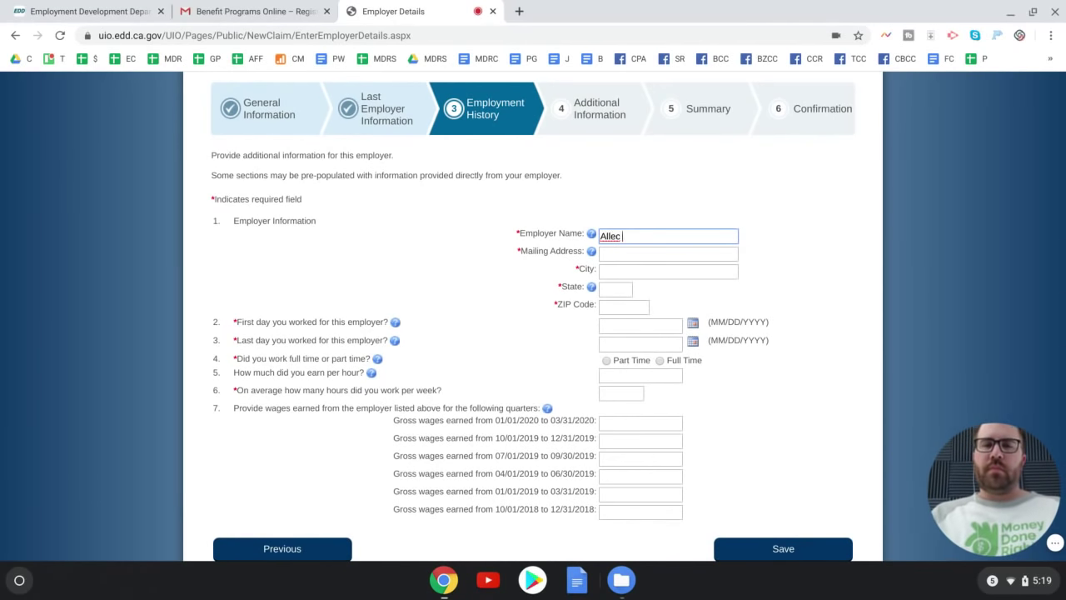
pyautogui.write(' Media LLC')
pyautogui.press('Tab')
pyautogui.scroll(-3, 532, 317)
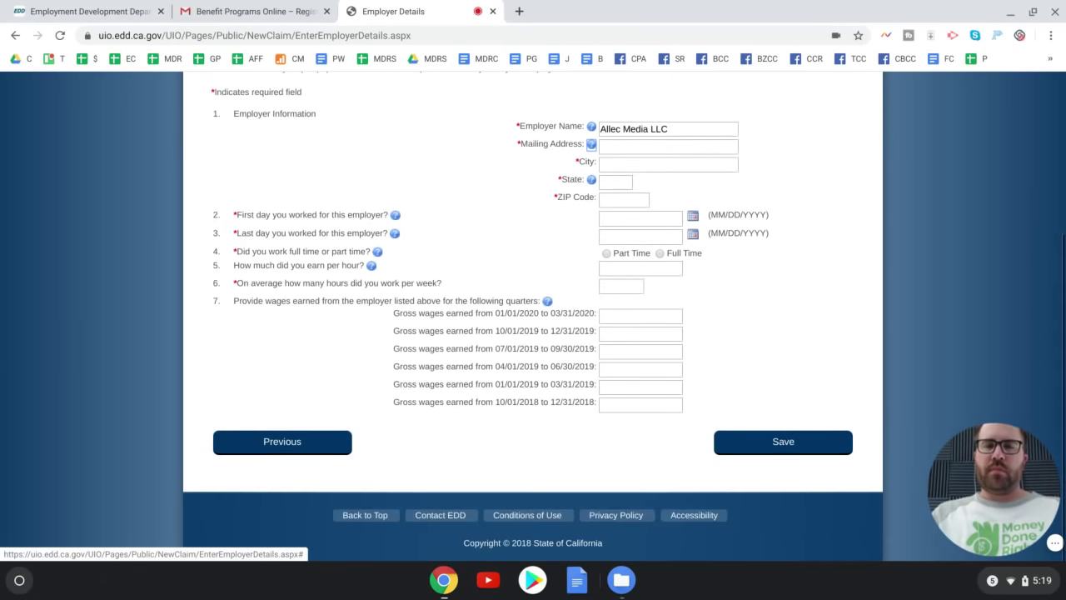
pyautogui.click(666, 164)
pyautogui.click(641, 147)
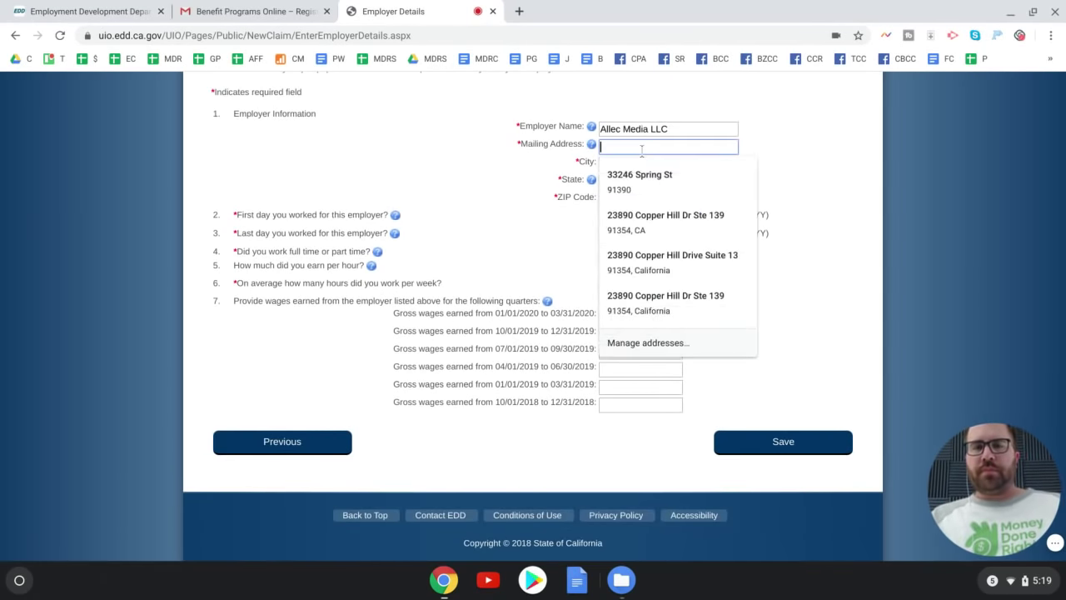
pyautogui.write('23890')
pyautogui.press('Down')
pyautogui.press('Return')
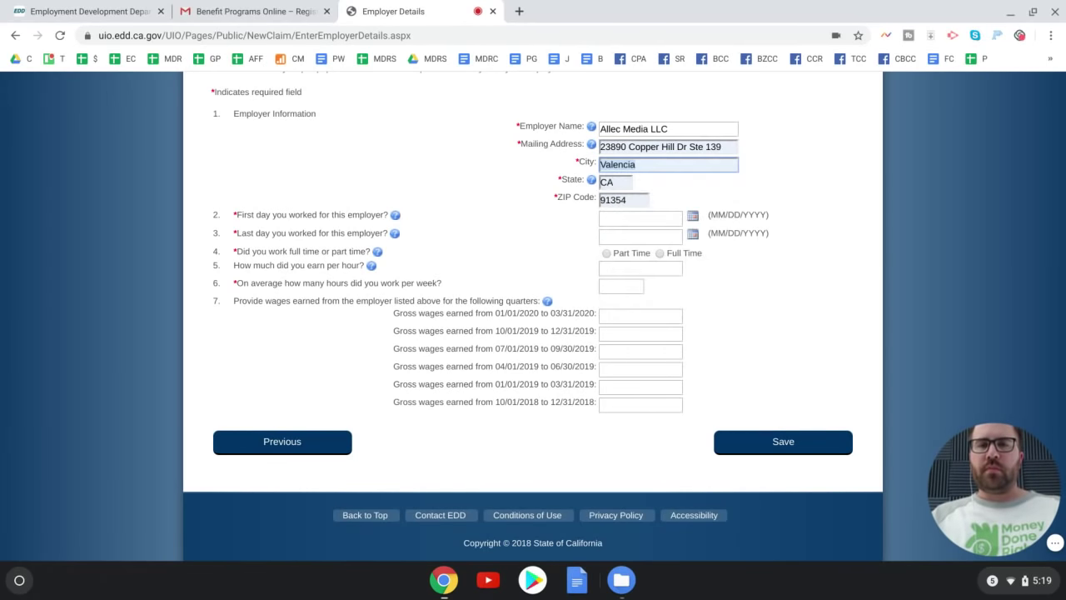
pyautogui.press('Tab')
pyautogui.press('Tab')
pyautogui.press('Tab')
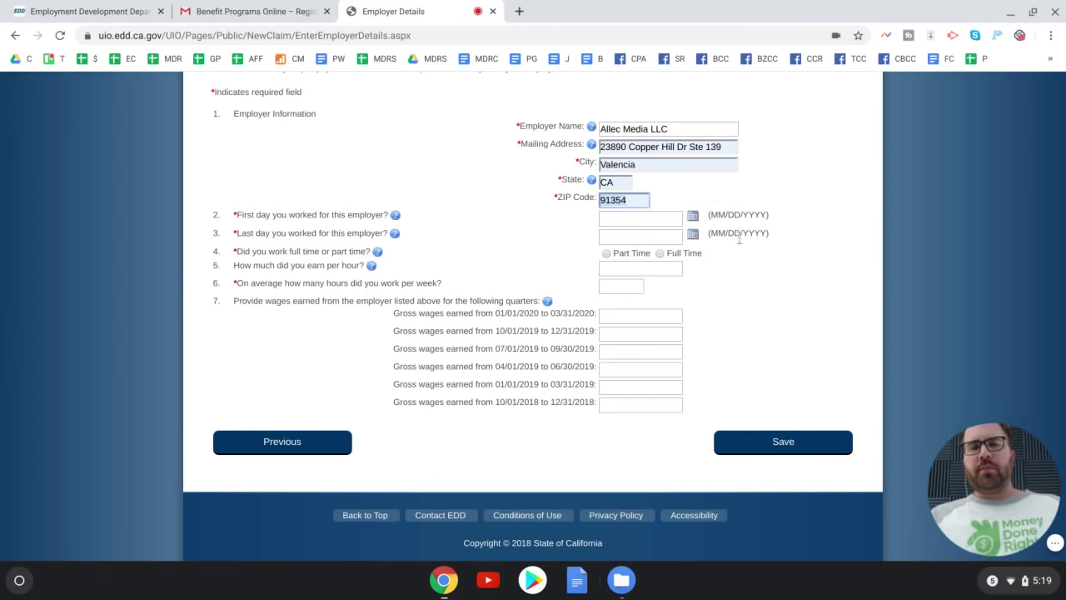
# Set the work dates to 10/01/2018 through 03/16/2020 in the calendars.
pyautogui.click(692, 216)
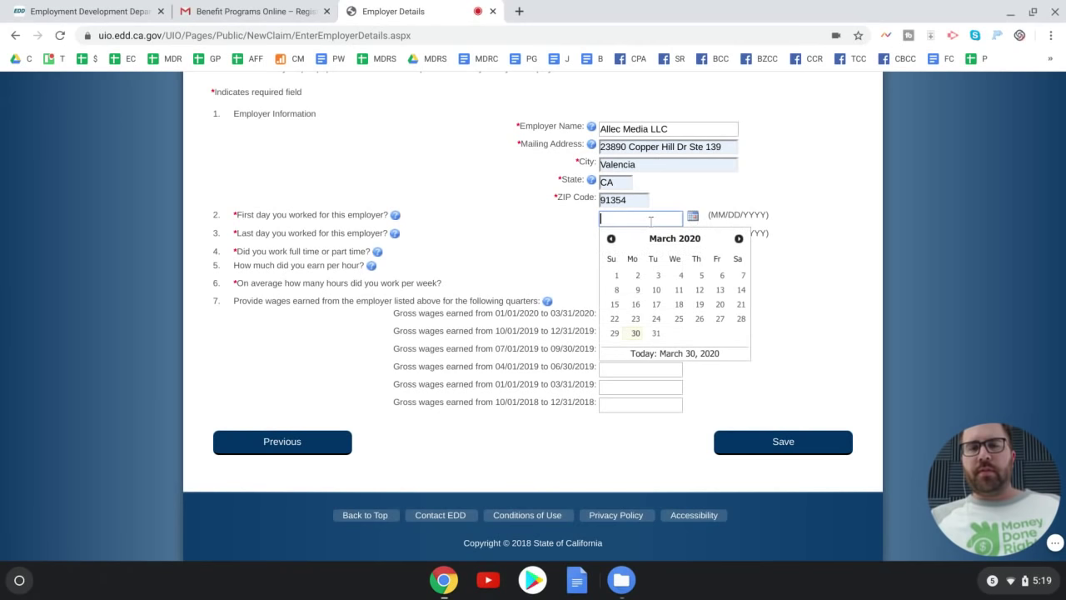
pyautogui.click(610, 241)
pyautogui.doubleClick(610, 242)
pyautogui.doubleClick(610, 242)
pyautogui.click(611, 242)
pyautogui.doubleClick(610, 241)
pyautogui.click(610, 241)
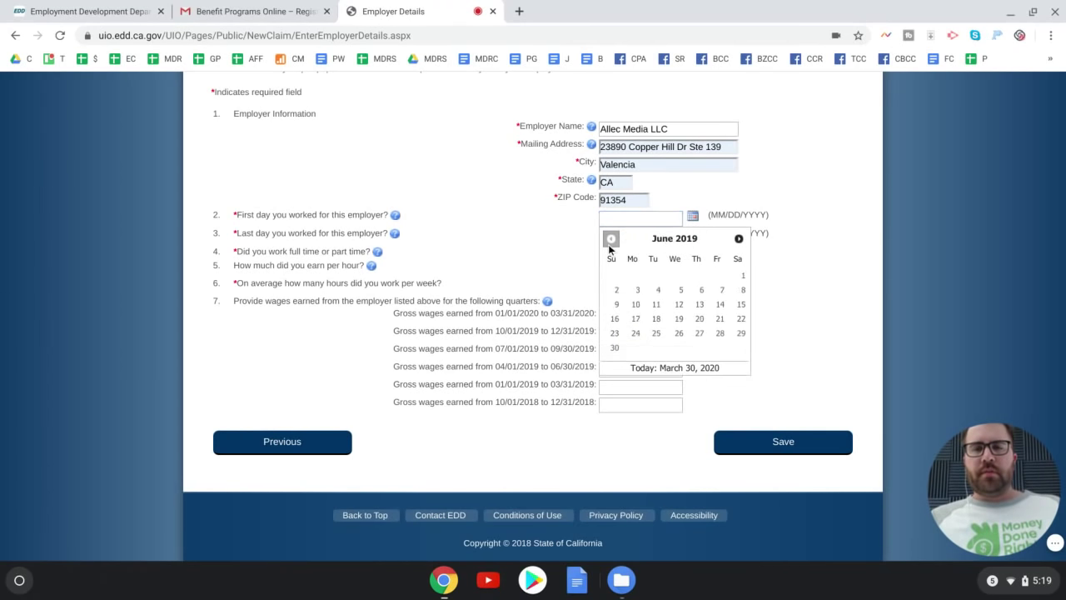
pyautogui.doubleClick(610, 242)
pyautogui.tripleClick(610, 241)
pyautogui.click(610, 241)
pyautogui.doubleClick(611, 242)
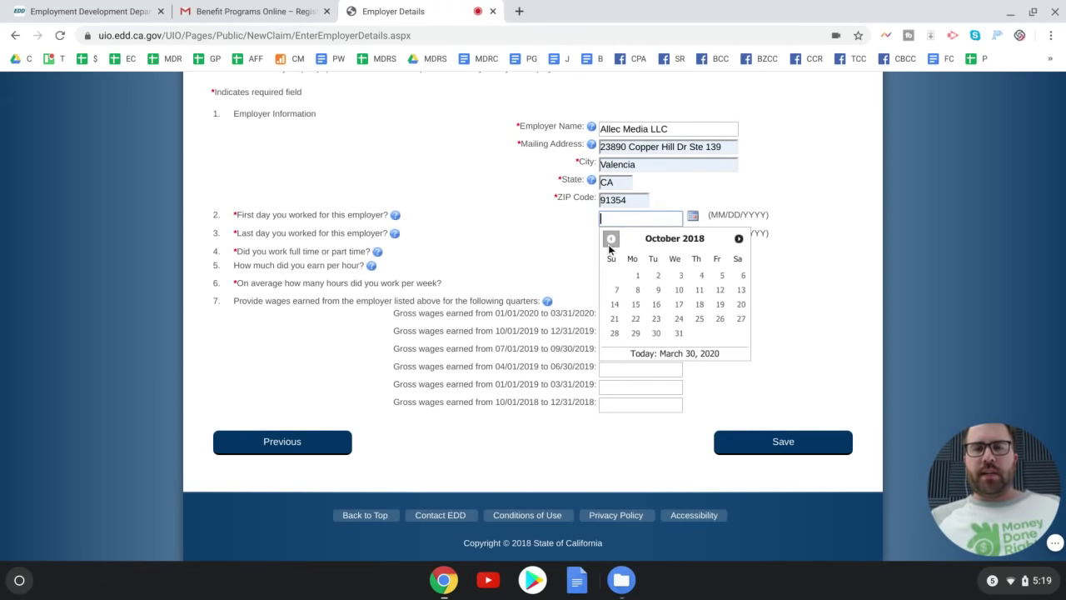
pyautogui.click(609, 240)
pyautogui.click(739, 239)
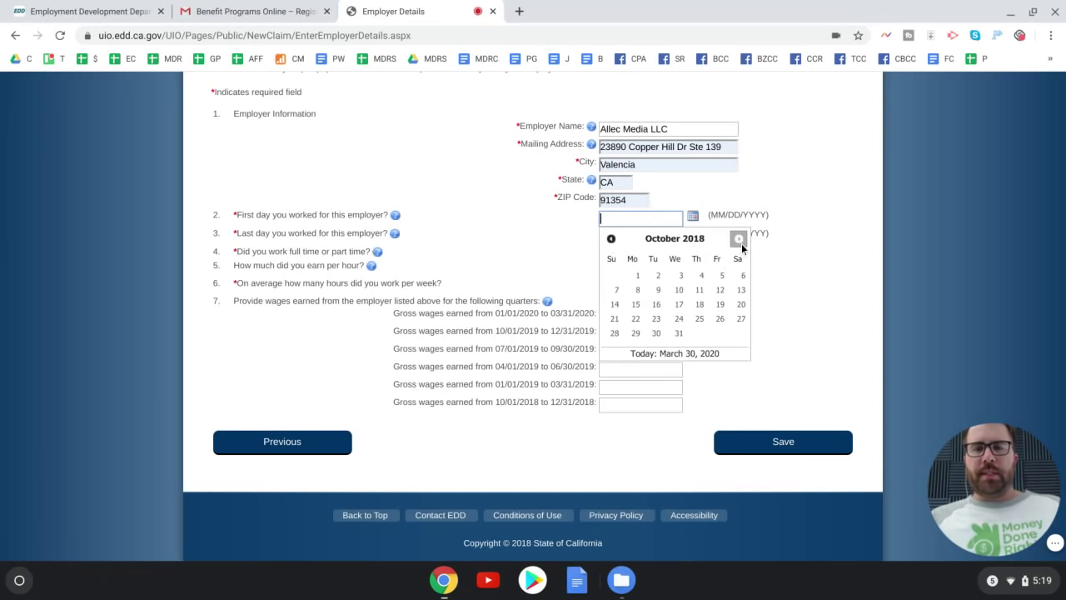
pyautogui.click(638, 275)
pyautogui.click(693, 238)
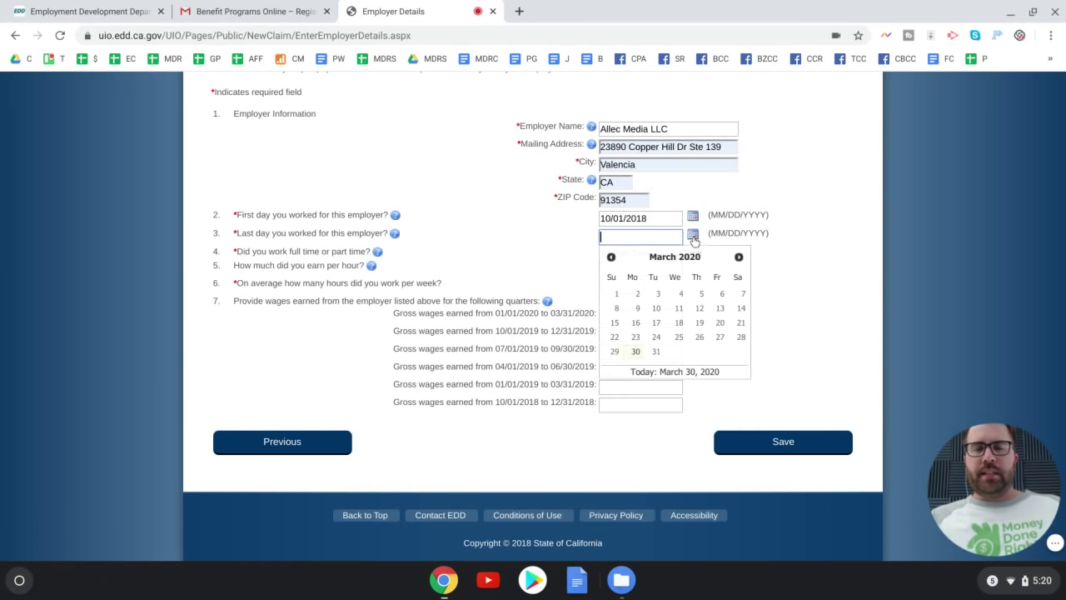
pyautogui.click(637, 323)
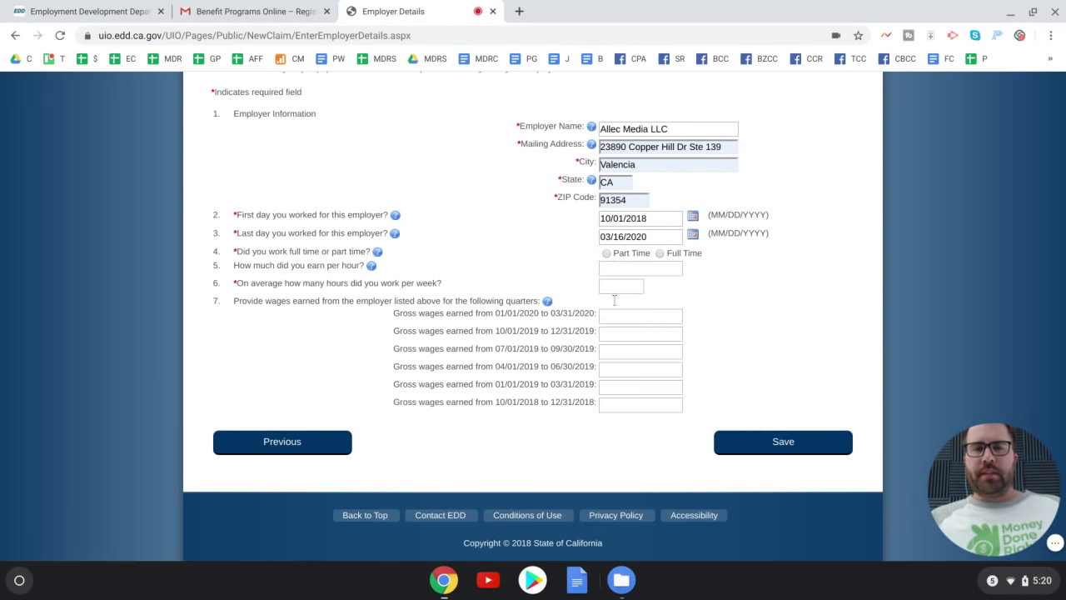
# Mark the job full time at 20 per hour and 40 hours per week.
pyautogui.click(660, 252)
pyautogui.click(650, 267)
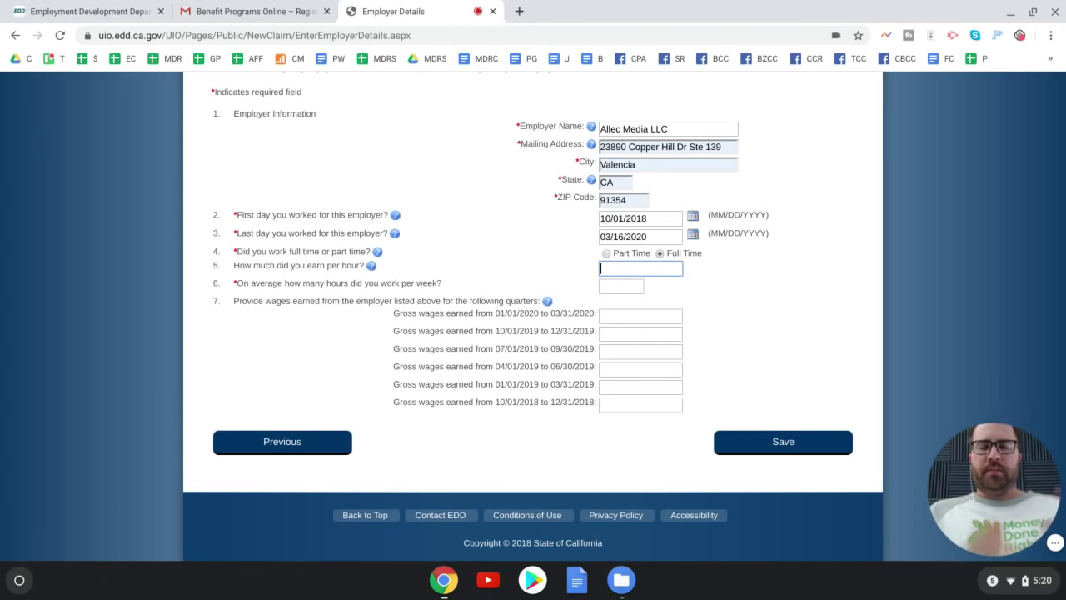
pyautogui.write('20')
pyautogui.press('Tab')
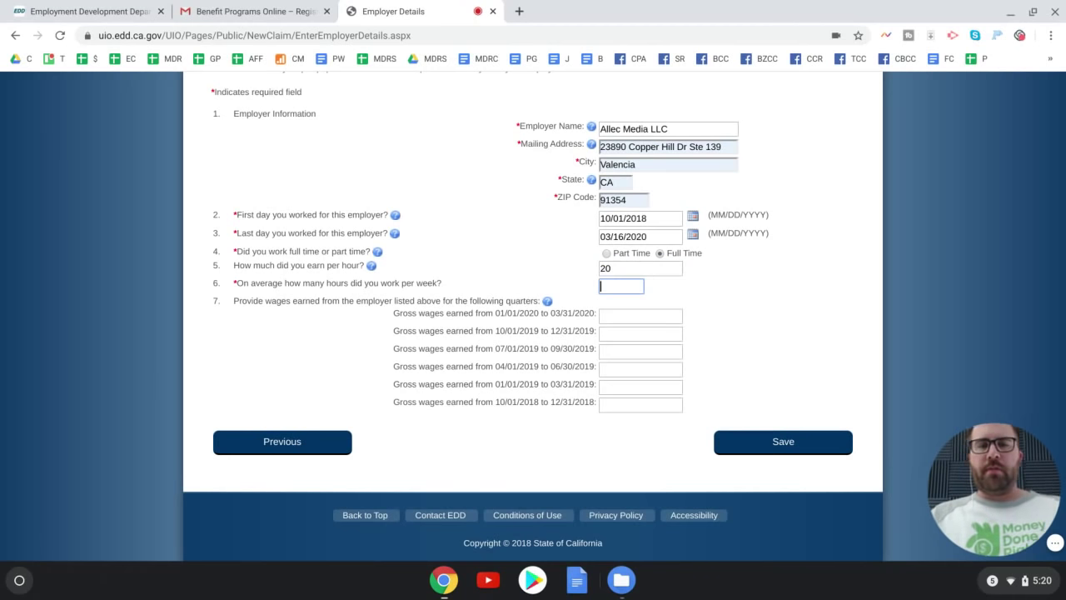
pyautogui.write('40')
pyautogui.press('Tab')
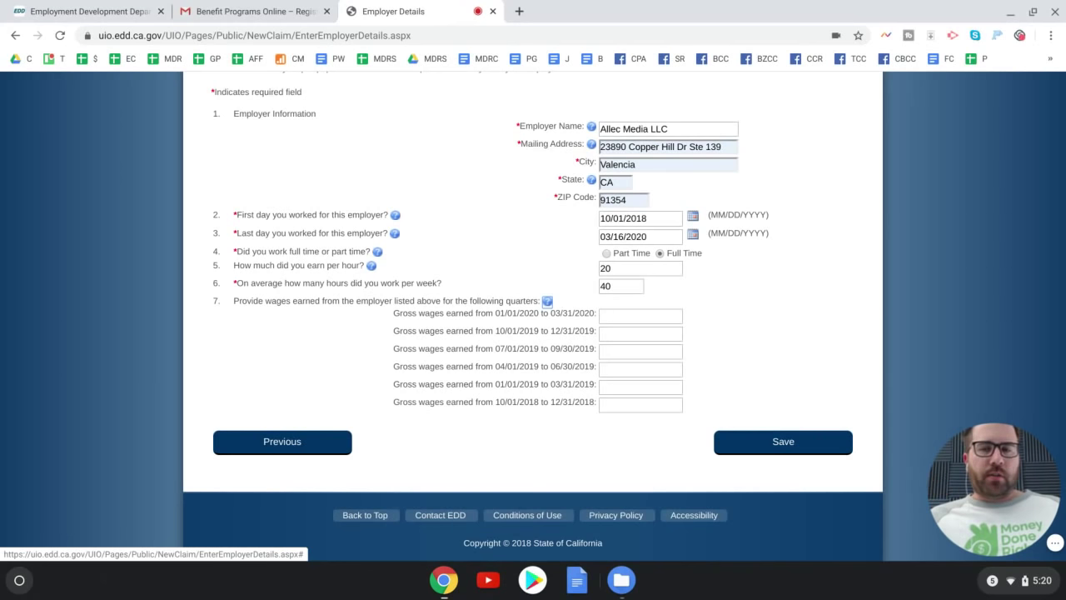
pyautogui.click(620, 317)
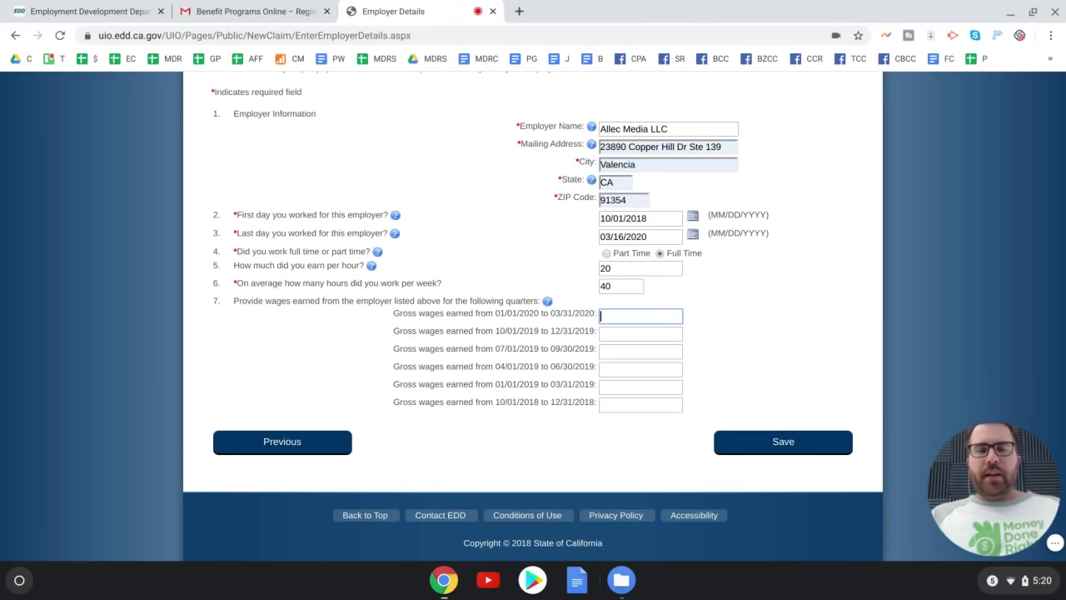
# Calculate 52/4*800 = 10400 in a Google search tab, then return to the employer form.
pyautogui.click(518, 11)
pyautogui.write('=52/4')
pyautogui.press('Return')
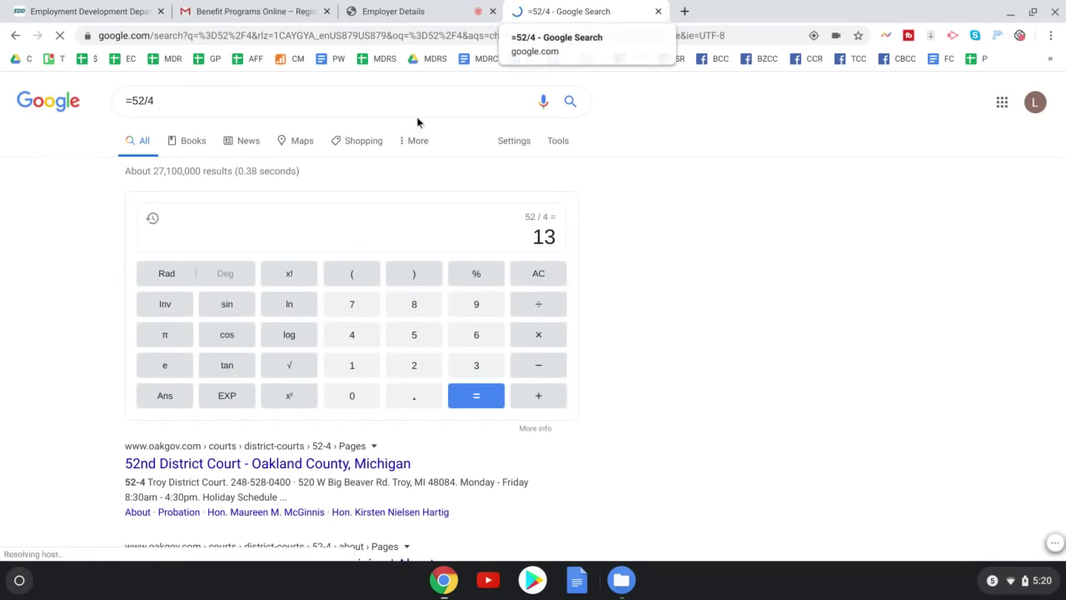
pyautogui.click(191, 103)
pyautogui.write('*800')
pyautogui.press('Return')
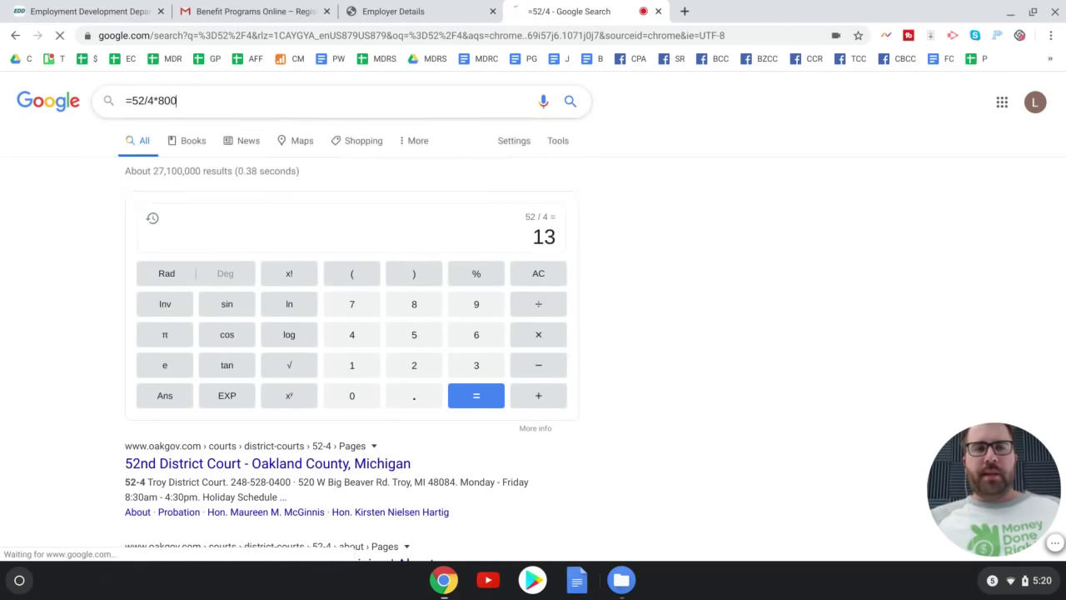
pyautogui.click(422, 8)
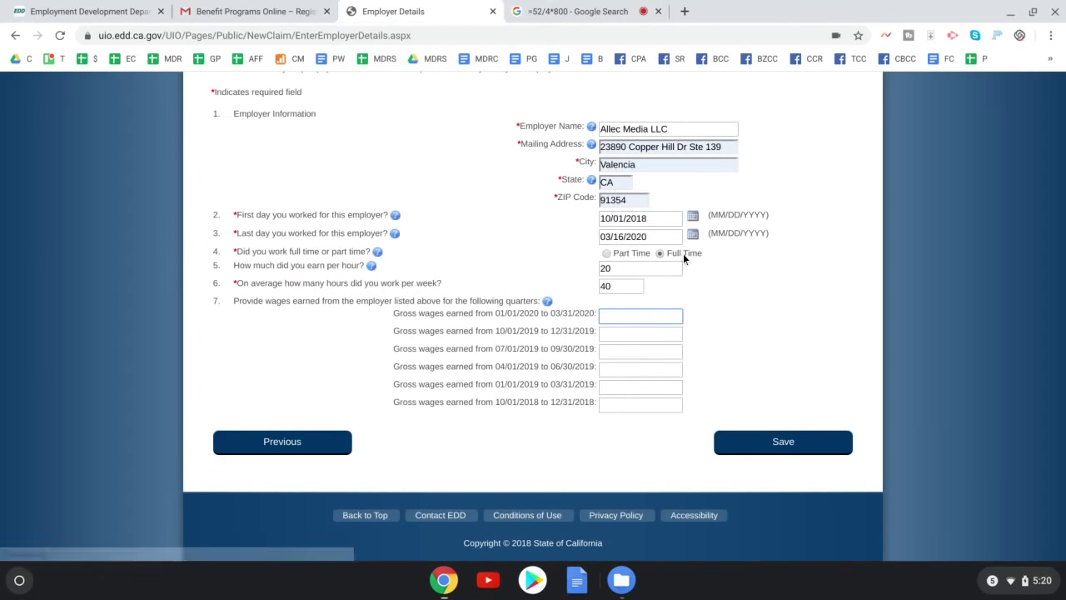
# Enter 10400 gross wages in each quarterly field from 10/01/2018 to 03/31/2020.
pyautogui.write('14400')
pyautogui.press('Tab')
pyautogui.write('10400')
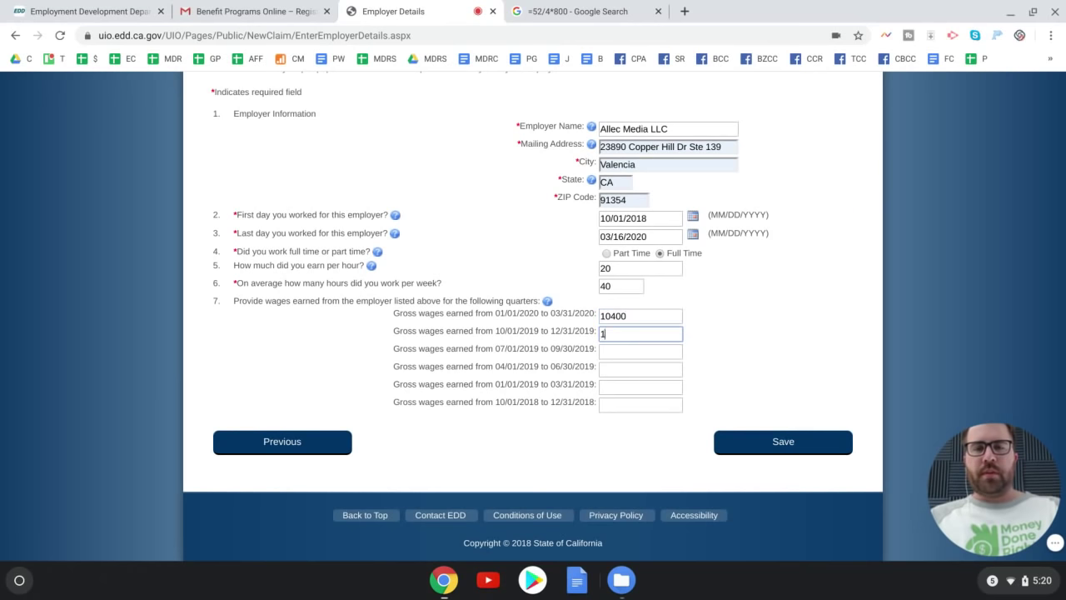
pyautogui.press('Tab')
pyautogui.write('10400')
pyautogui.press('Tab')
pyautogui.write('10400')
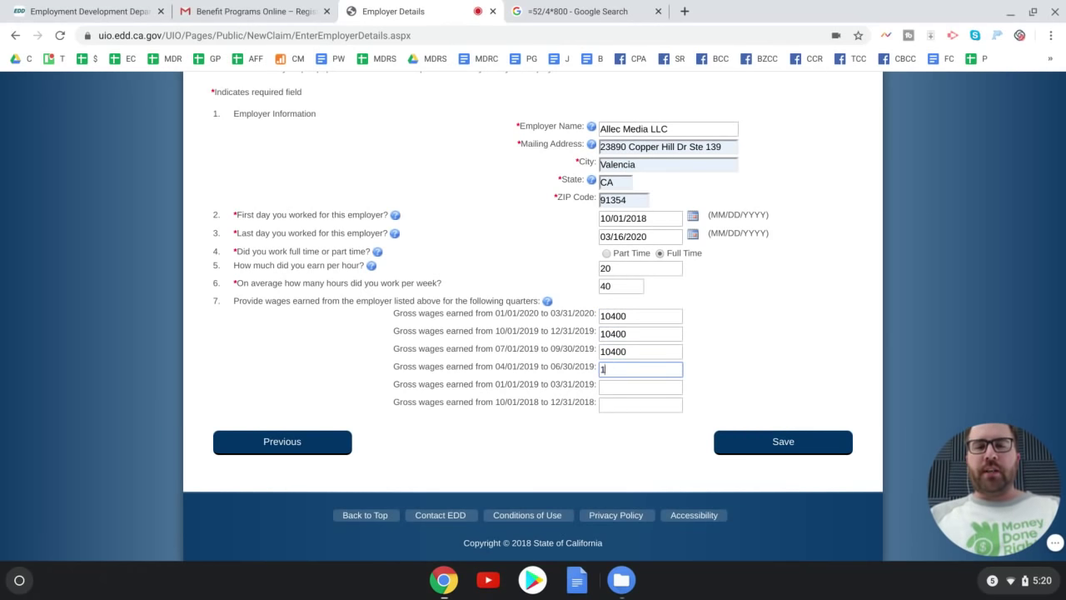
pyautogui.press('Tab')
pyautogui.write('10400')
pyautogui.press('Tab')
pyautogui.write('10400')
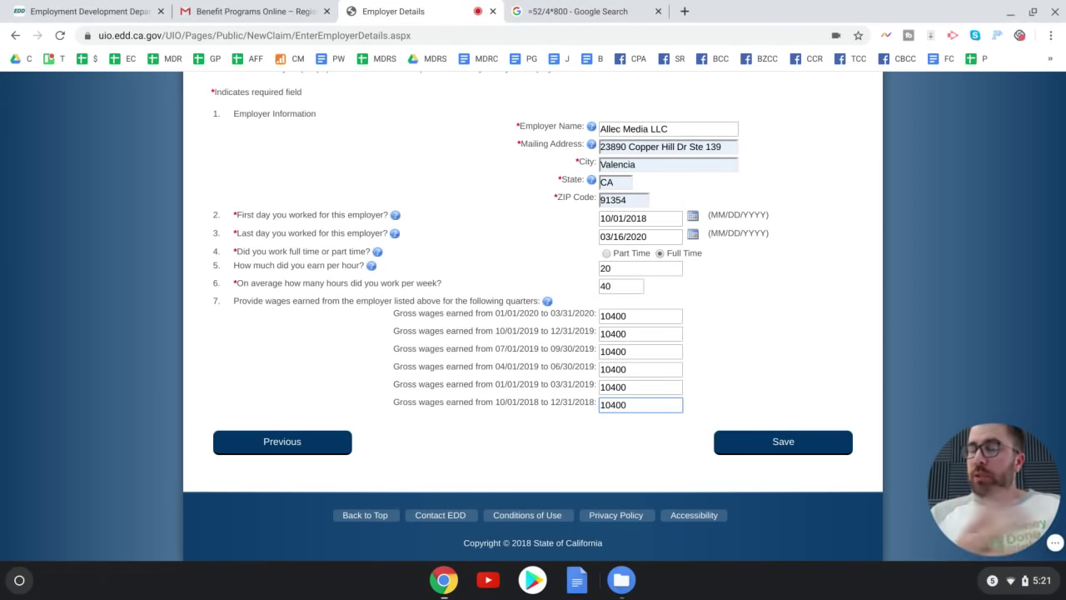
# Save the employer details and name Allec Media LLC as the longest employer.
pyautogui.click(756, 446)
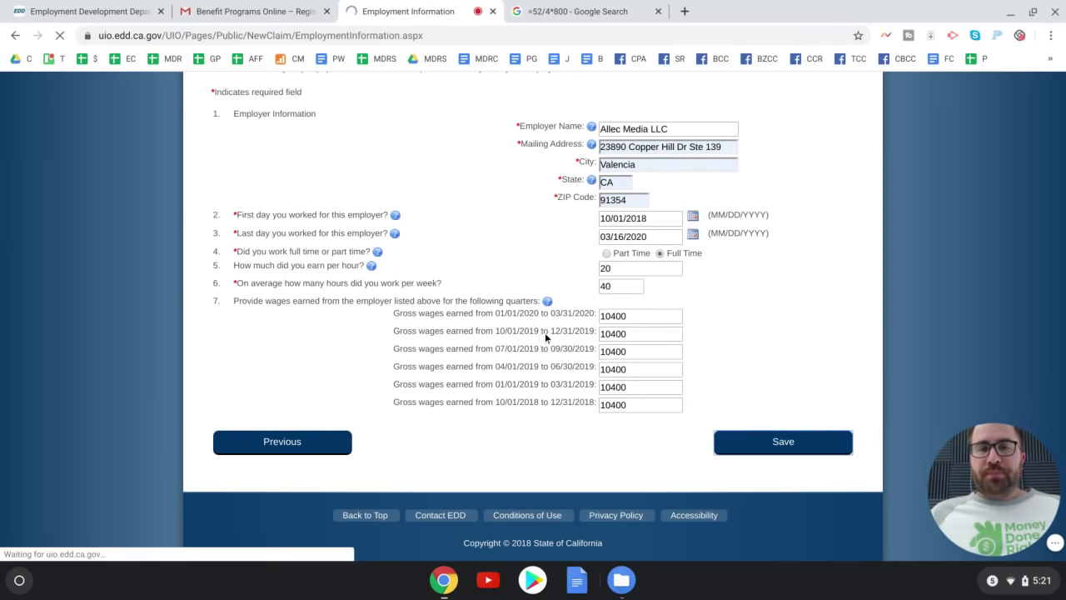
pyautogui.scroll(-3, 561, 334)
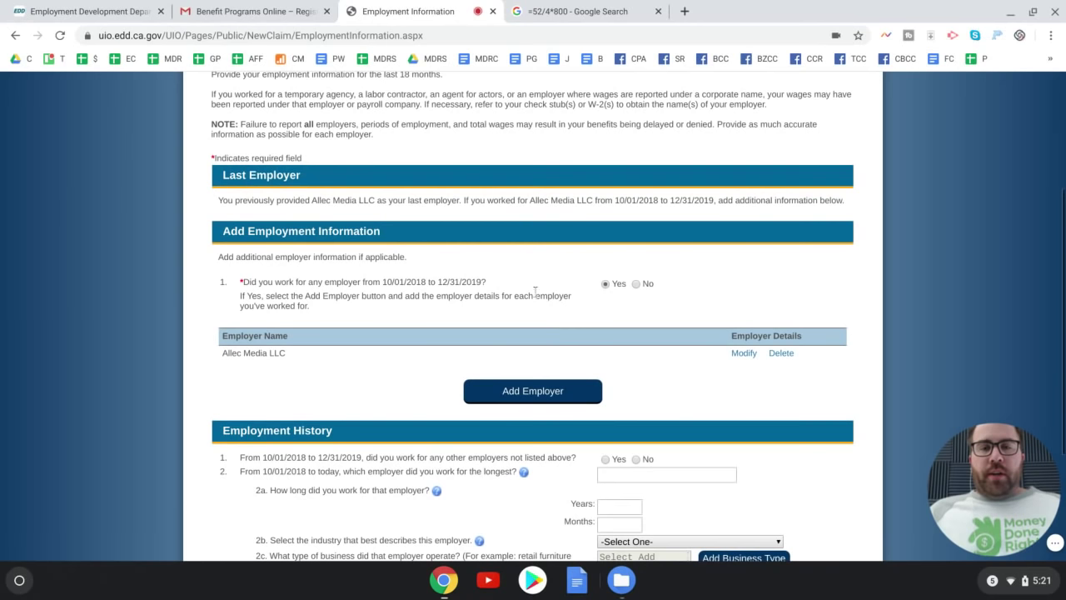
pyautogui.scroll(-4, 758, 352)
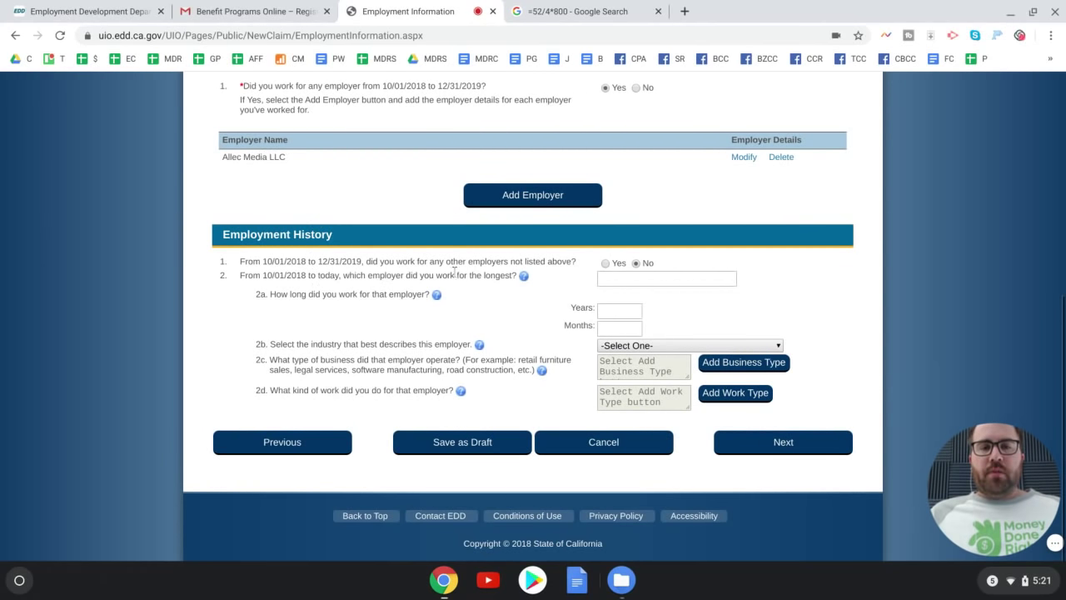
pyautogui.click(631, 276)
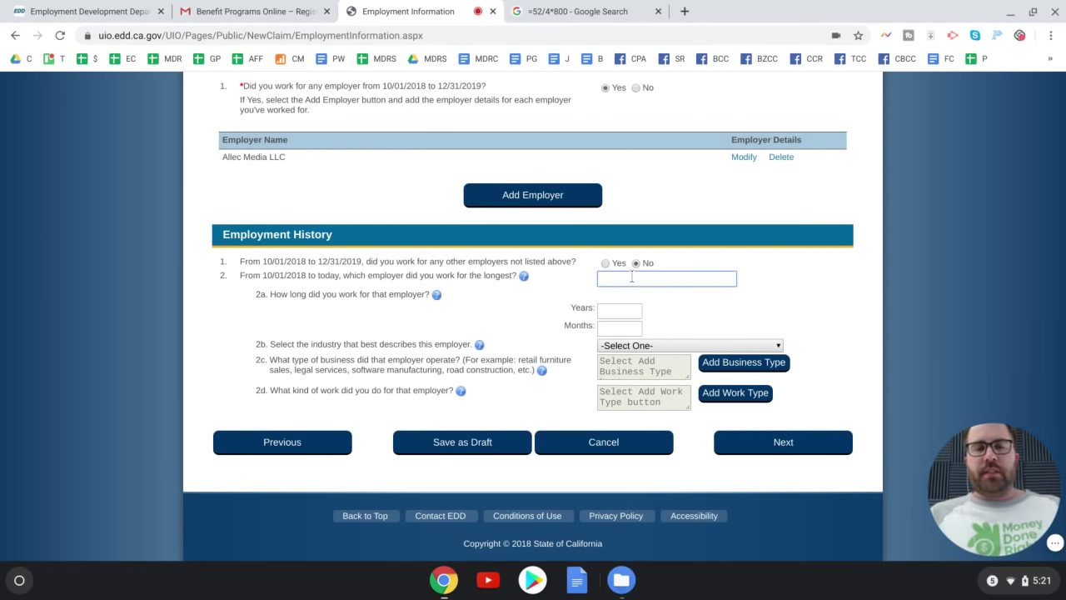
pyautogui.write('Allec Media LLC')
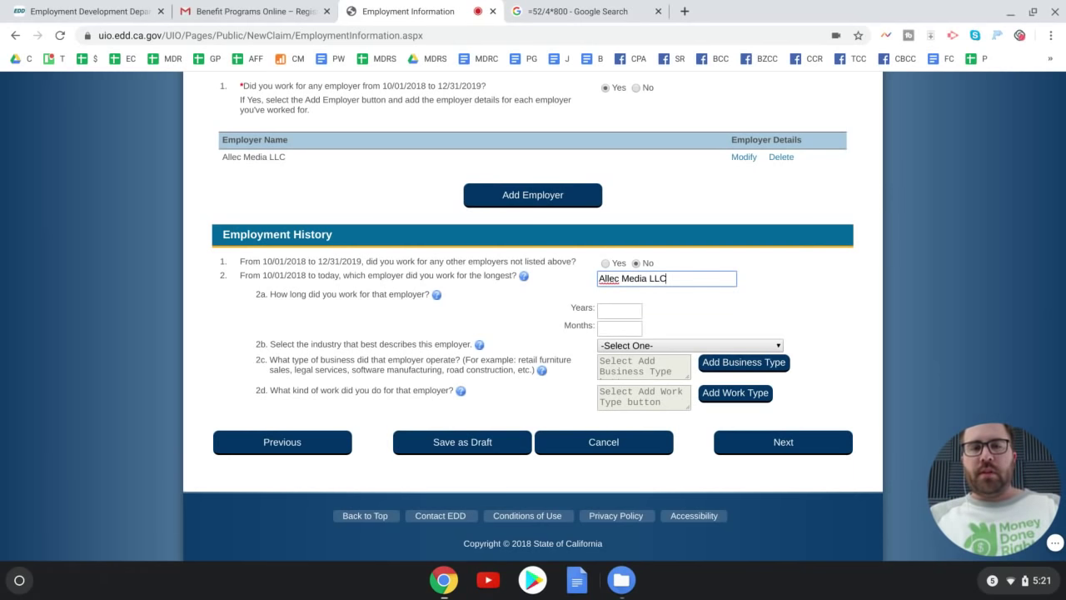
pyautogui.press('Tab')
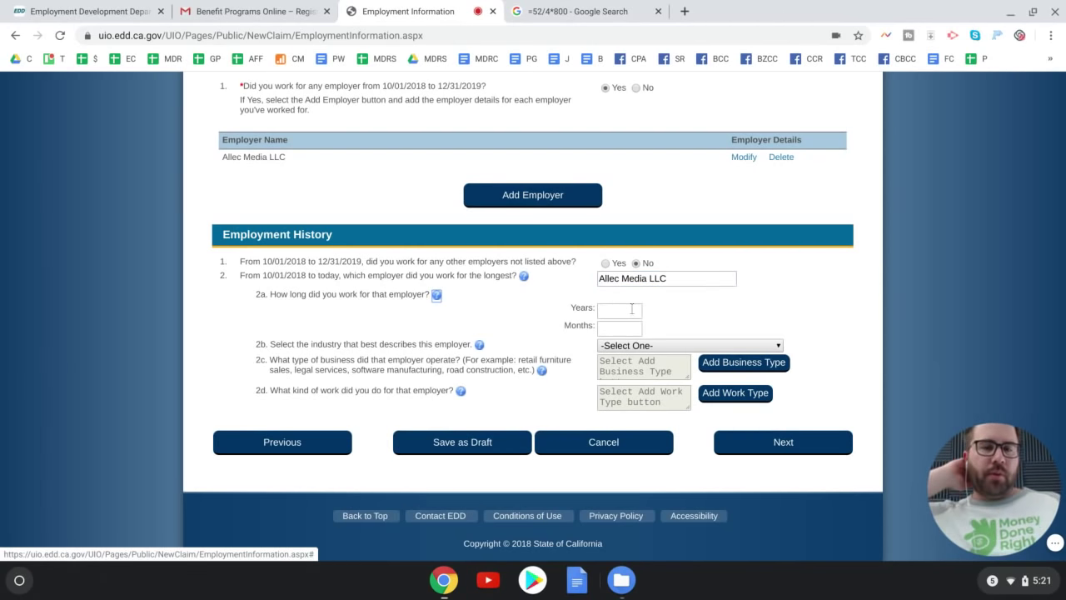
# Enter 1 year 5 months worked there and choose Private Employer as the industry.
pyautogui.click(632, 309)
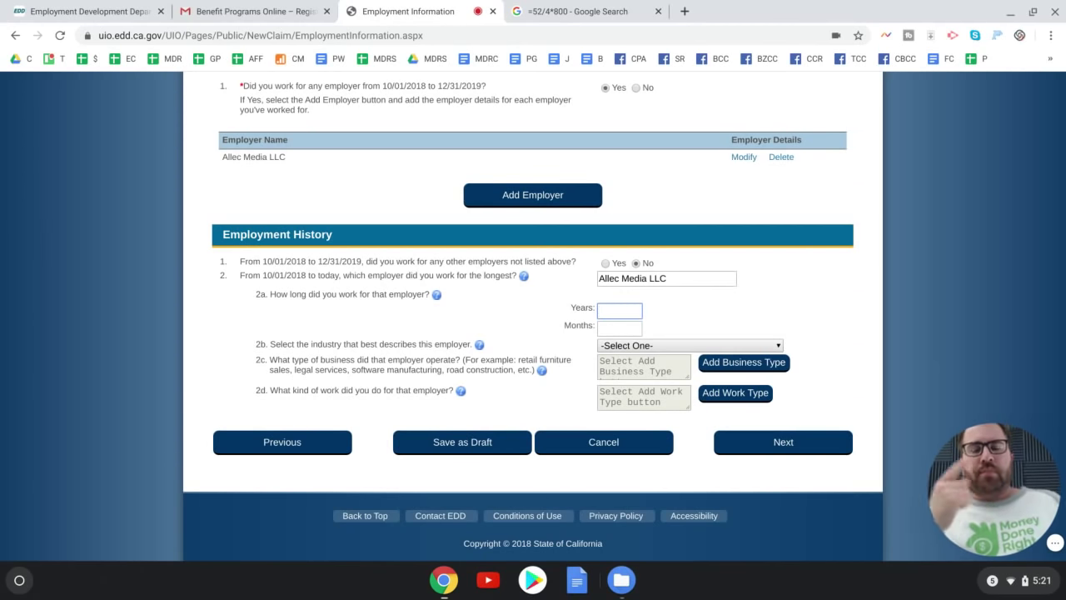
pyautogui.write('1')
pyautogui.press('Tab')
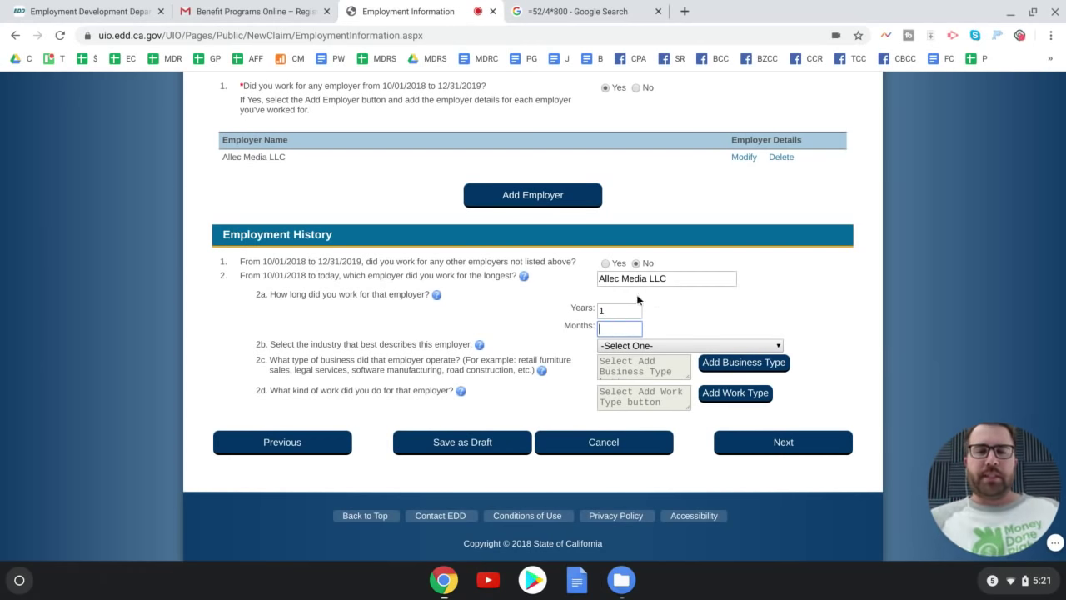
pyautogui.write('5')
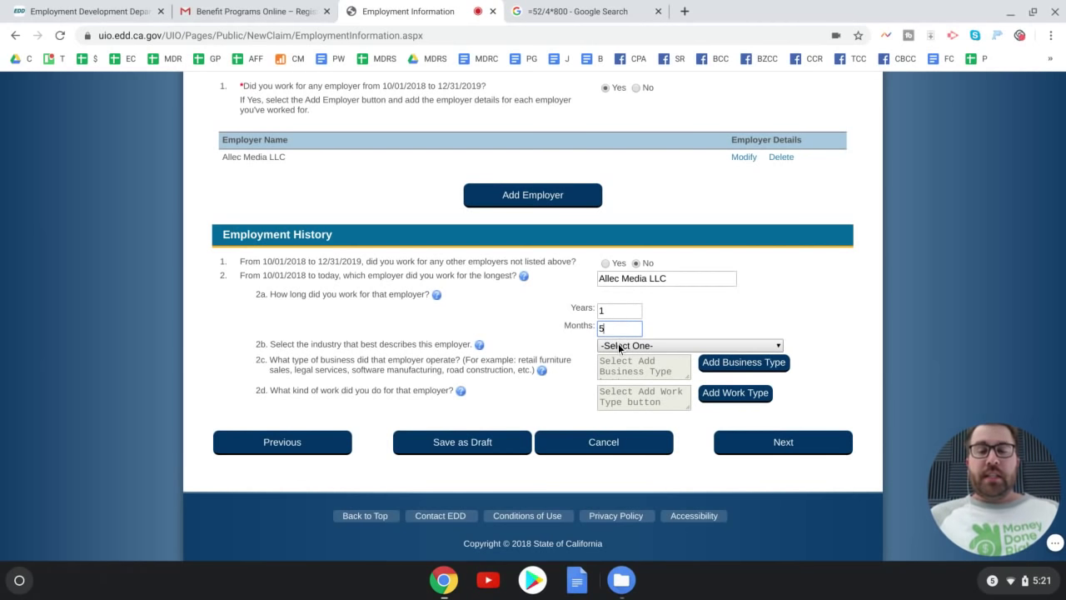
pyautogui.click(621, 345)
pyautogui.click(644, 386)
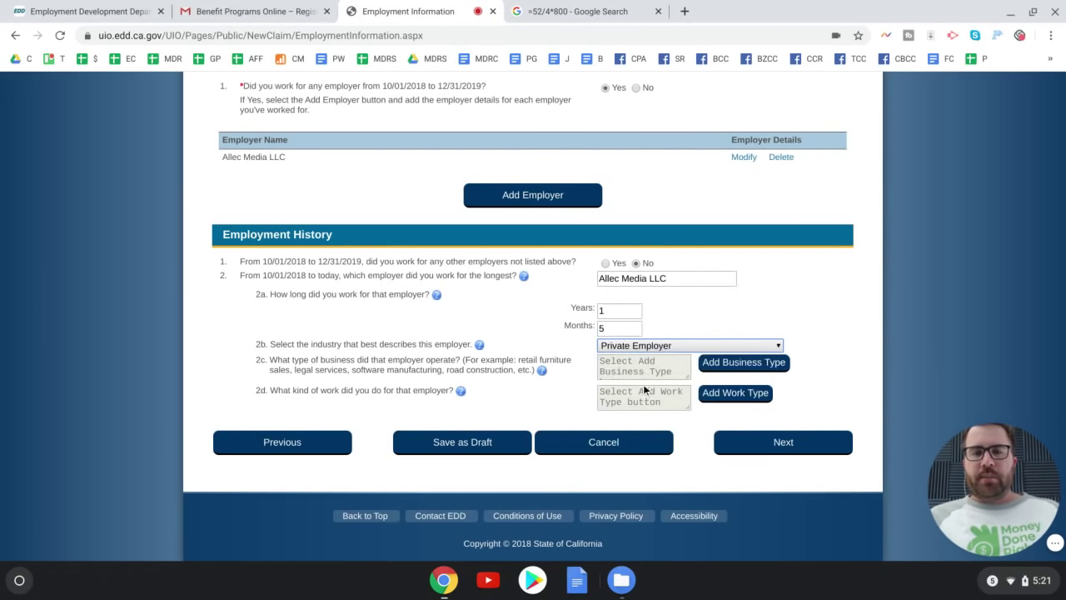
pyautogui.click(634, 346)
pyautogui.click(624, 385)
# Pick the SERVICES category and Education as Allec Media LLC's business type, then save.
pyautogui.click(715, 366)
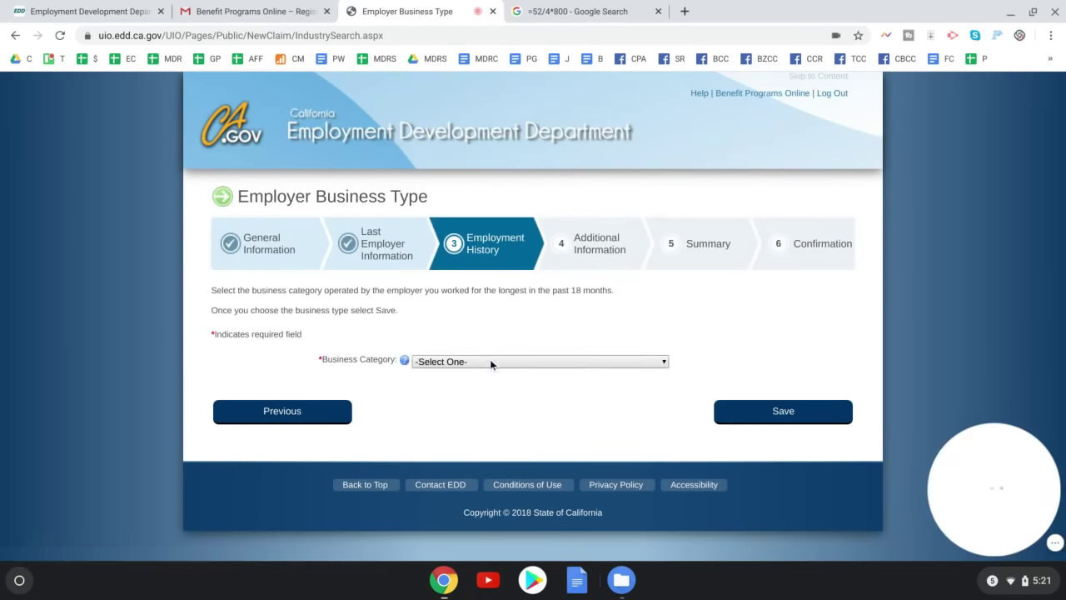
pyautogui.click(491, 362)
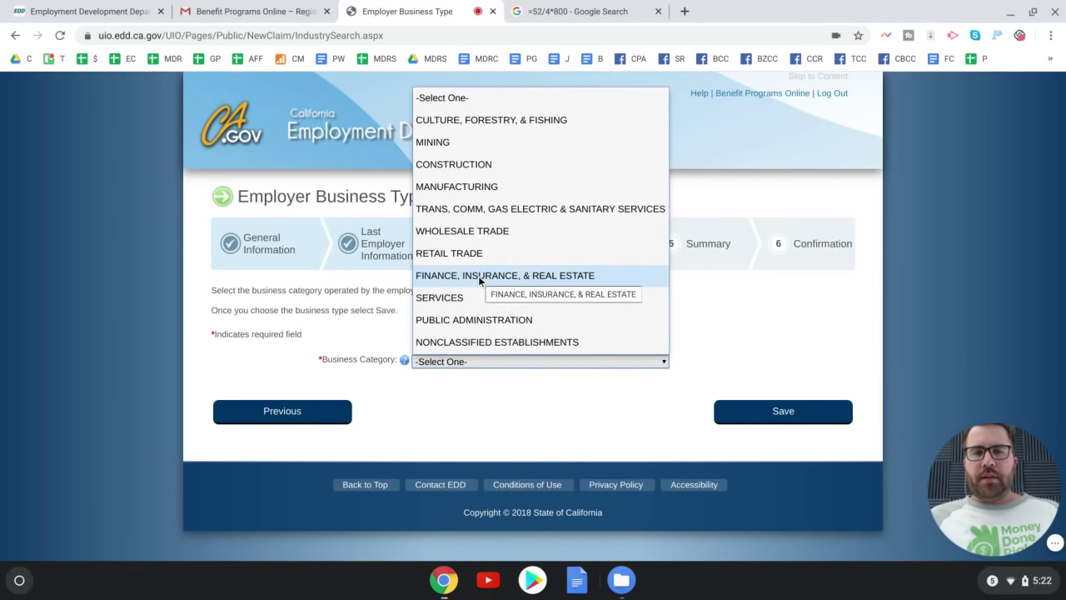
pyautogui.click(477, 276)
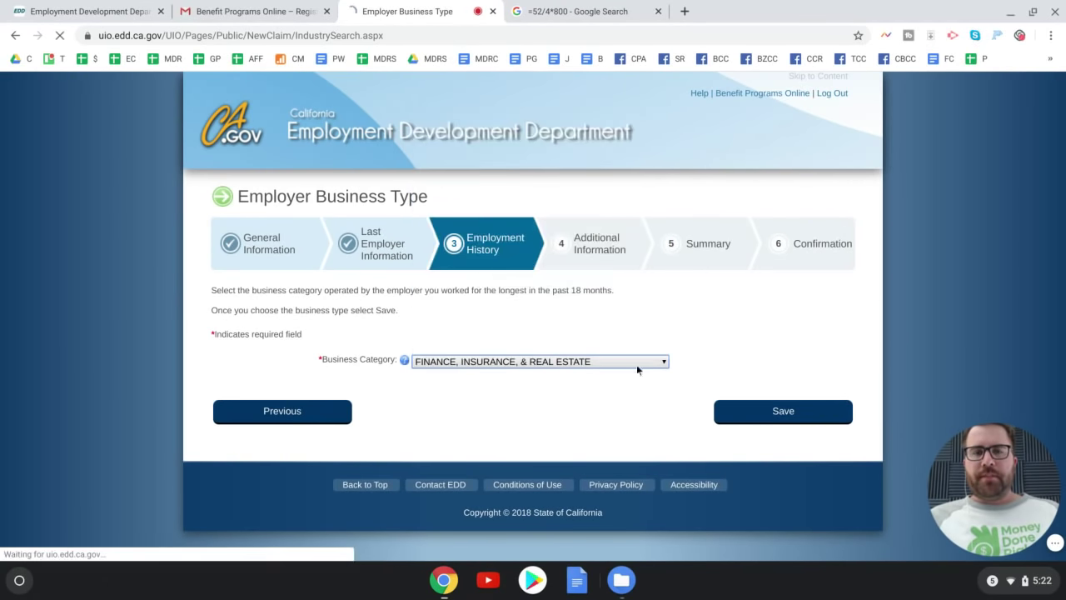
pyautogui.scroll(-2, 600, 342)
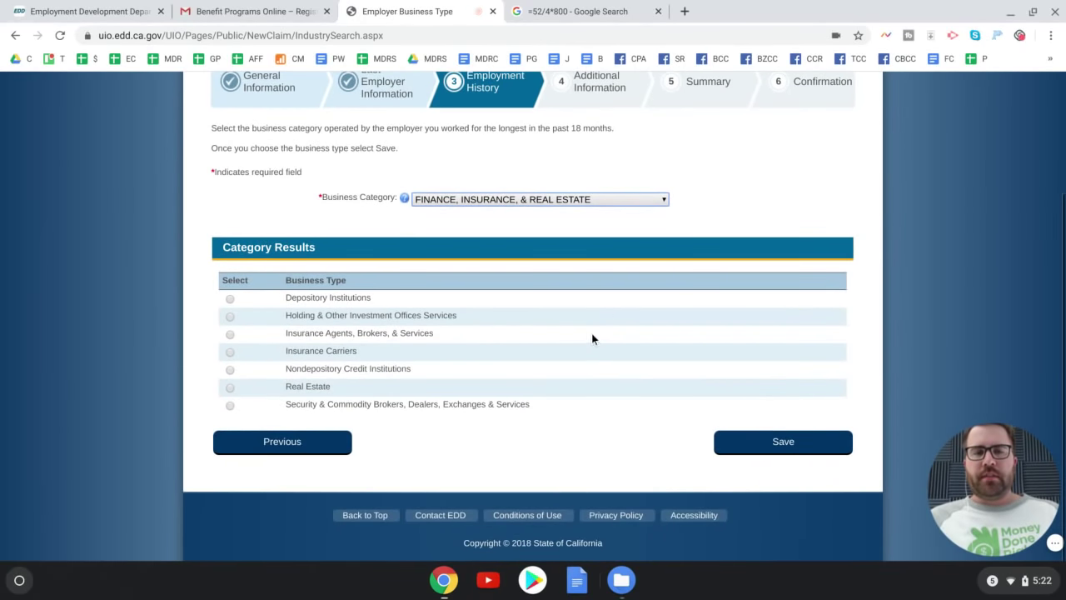
pyautogui.click(476, 200)
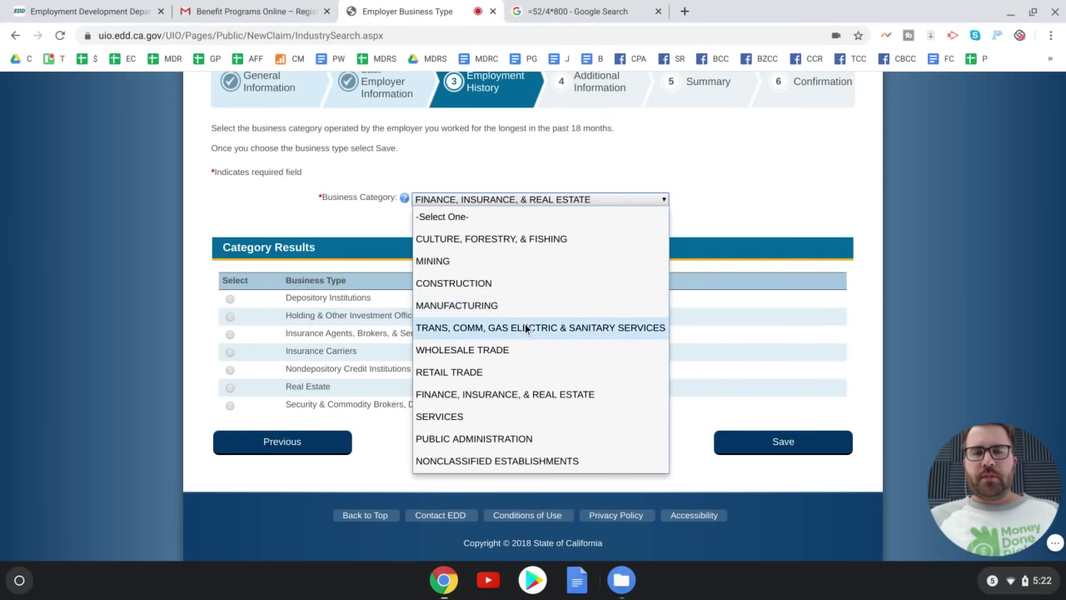
pyautogui.click(496, 415)
pyautogui.scroll(-3, 493, 398)
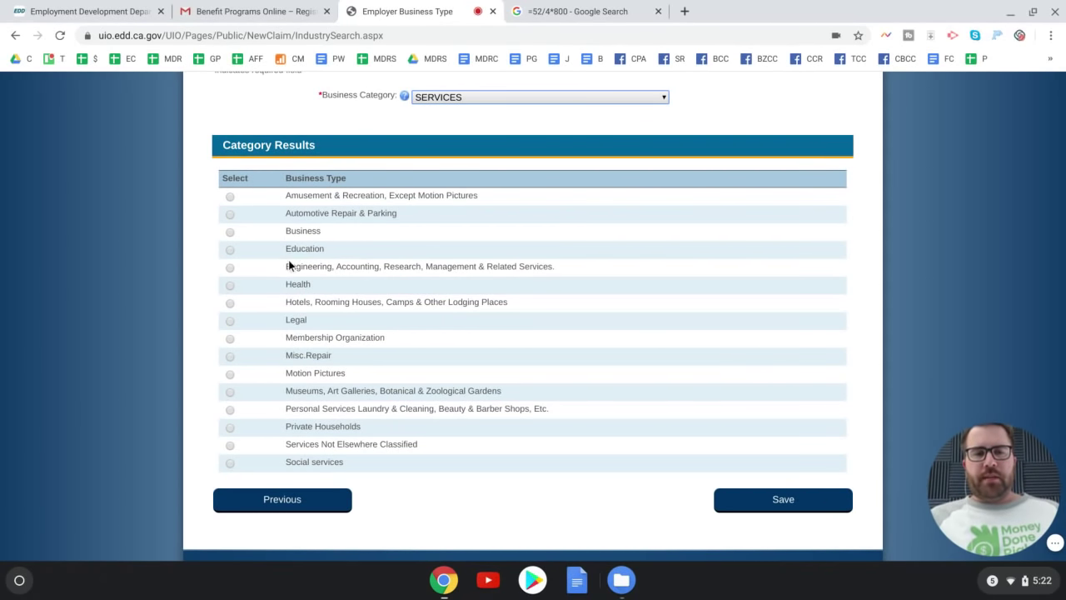
pyautogui.click(230, 250)
pyautogui.click(774, 503)
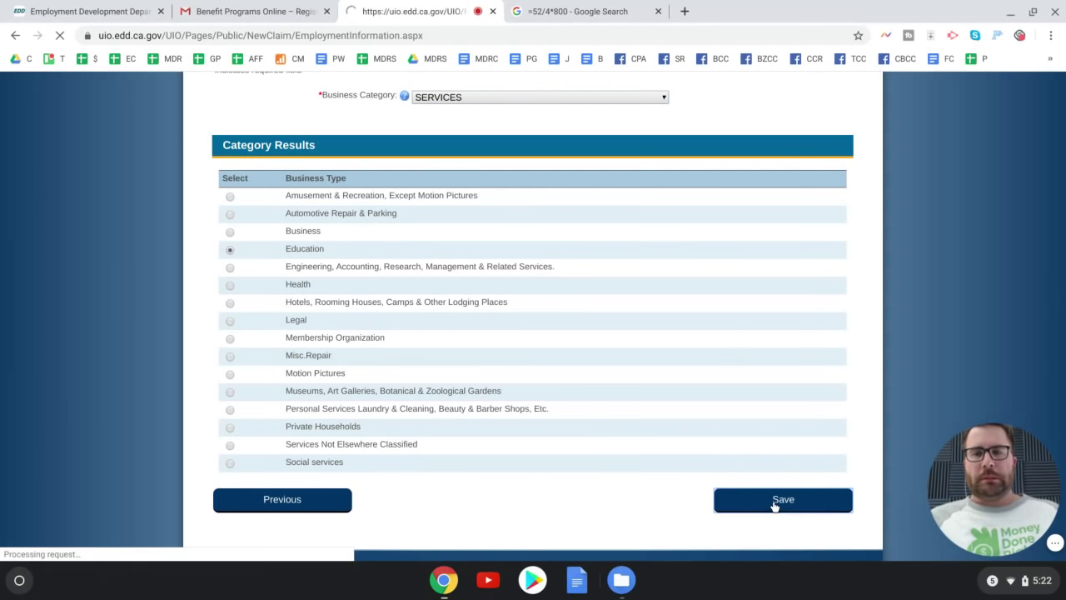
pyautogui.scroll(-5, 647, 448)
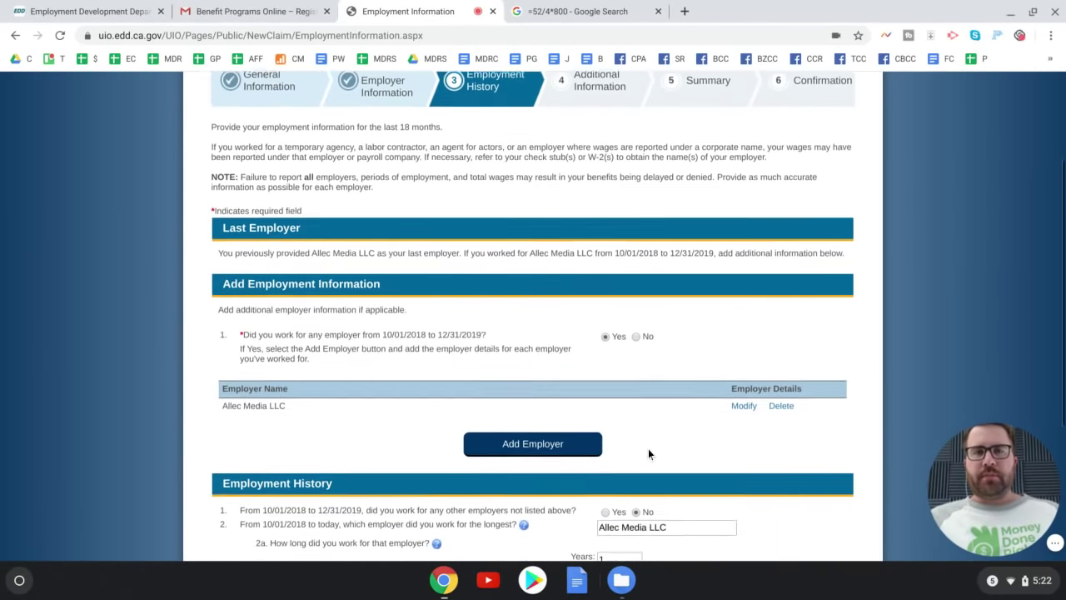
pyautogui.scroll(-5, 621, 431)
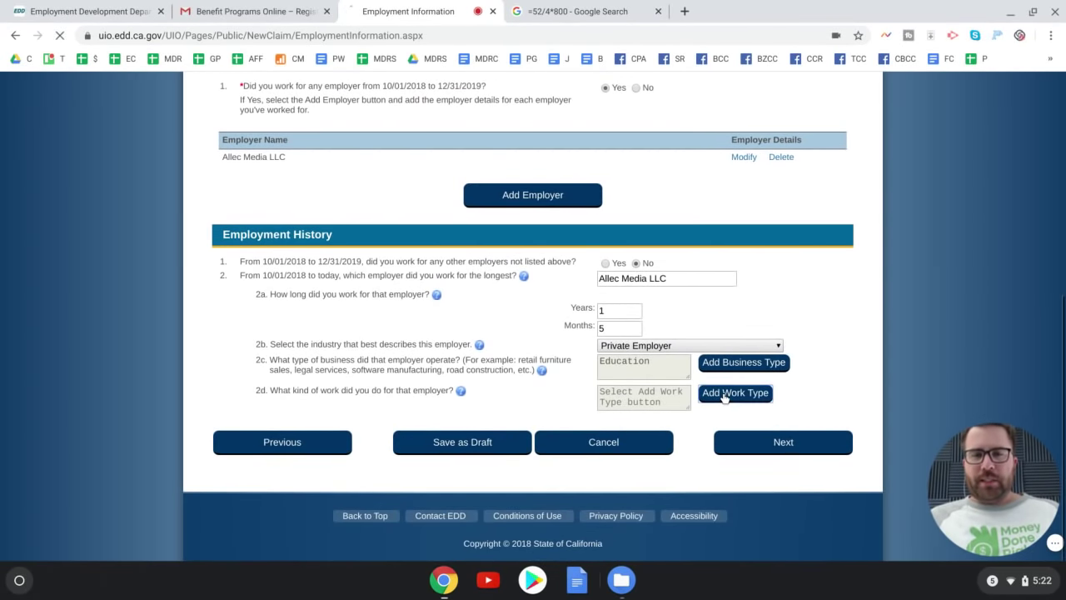
# Search work types, replacing the Blogger and Blog attempts with the term Writer.
pyautogui.click(726, 393)
pyautogui.click(572, 367)
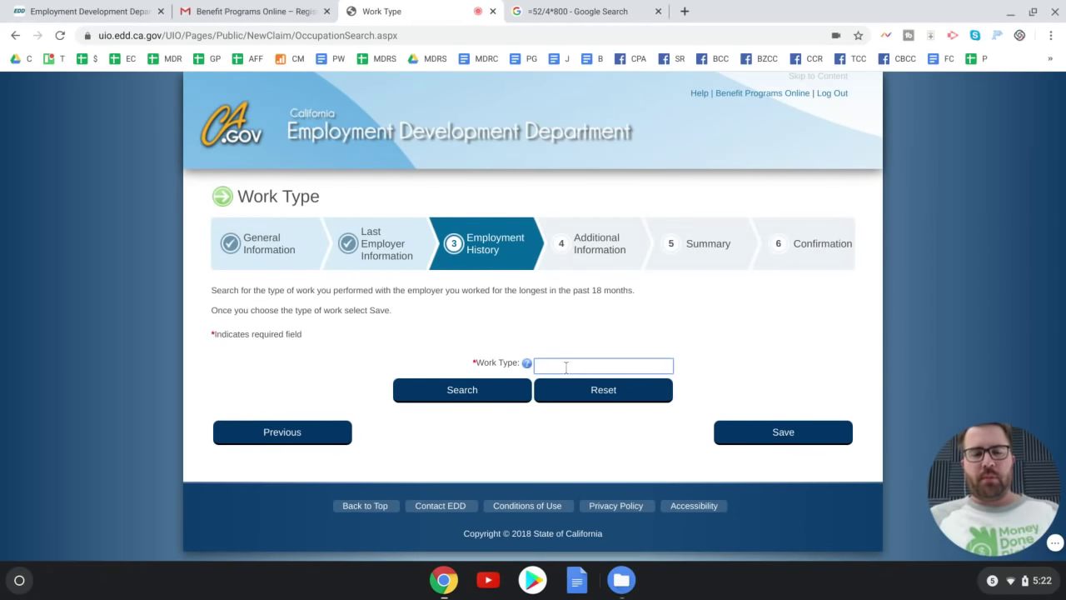
pyautogui.write('Blogger')
pyautogui.click(762, 435)
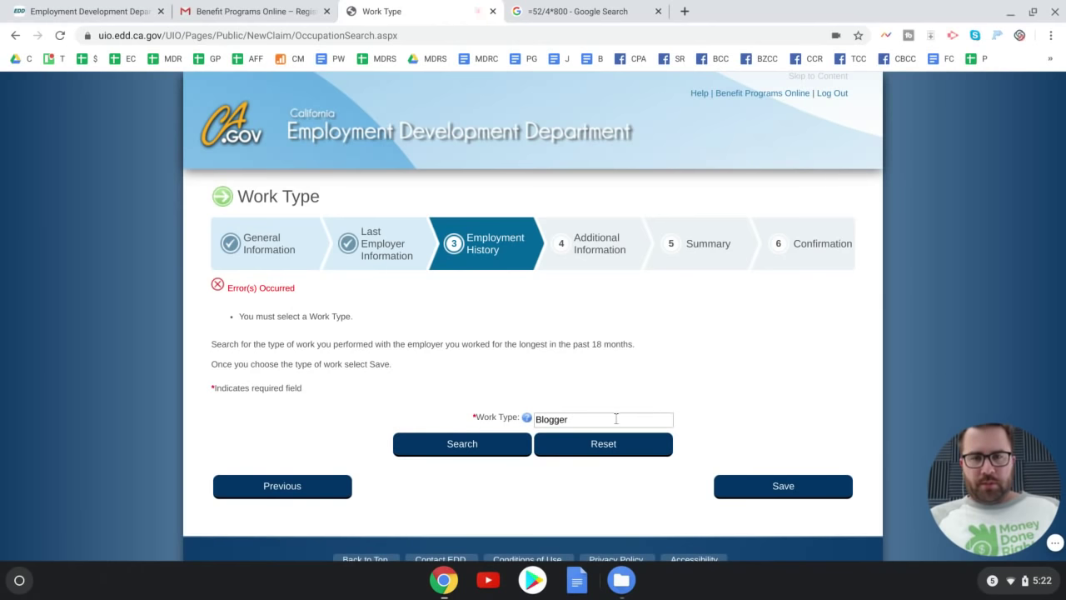
pyautogui.moveTo(616, 418); pyautogui.dragTo(460, 416)
pyautogui.press('BackSpace')
pyautogui.click(509, 444)
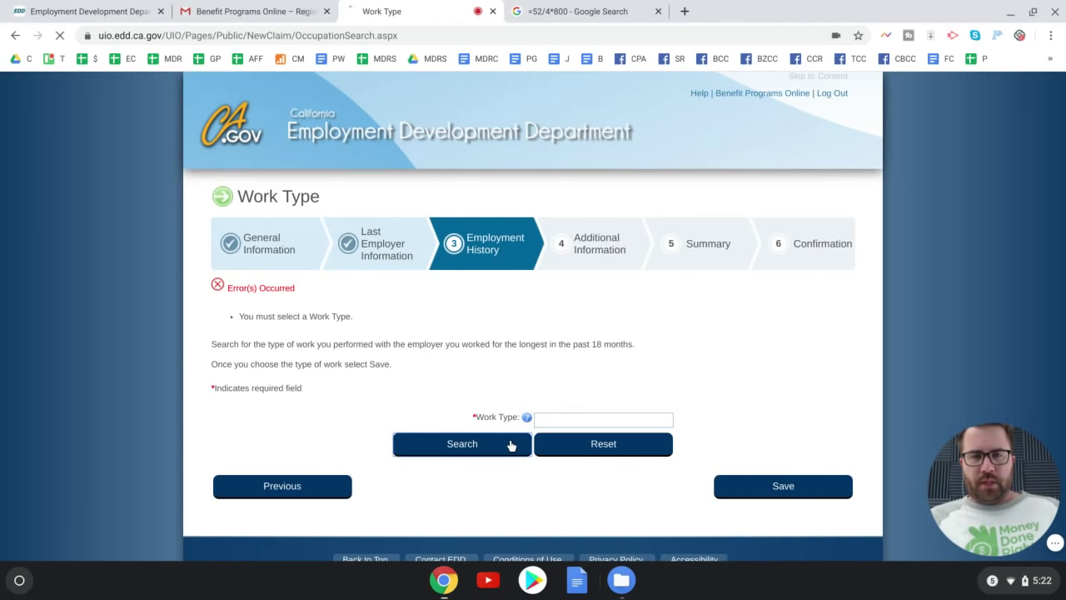
pyautogui.click(556, 421)
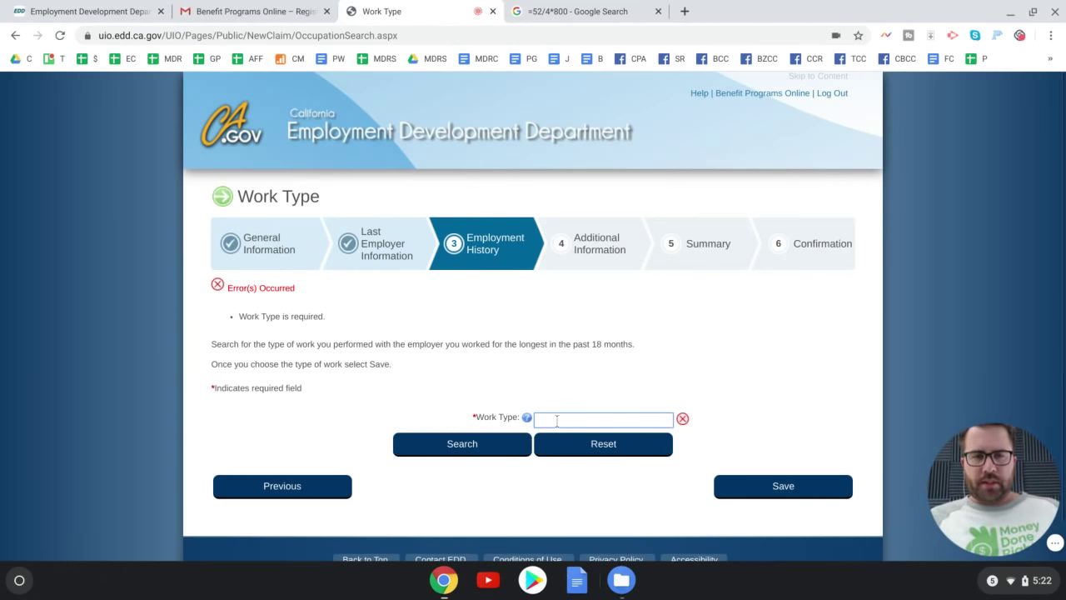
pyautogui.write('Blog')
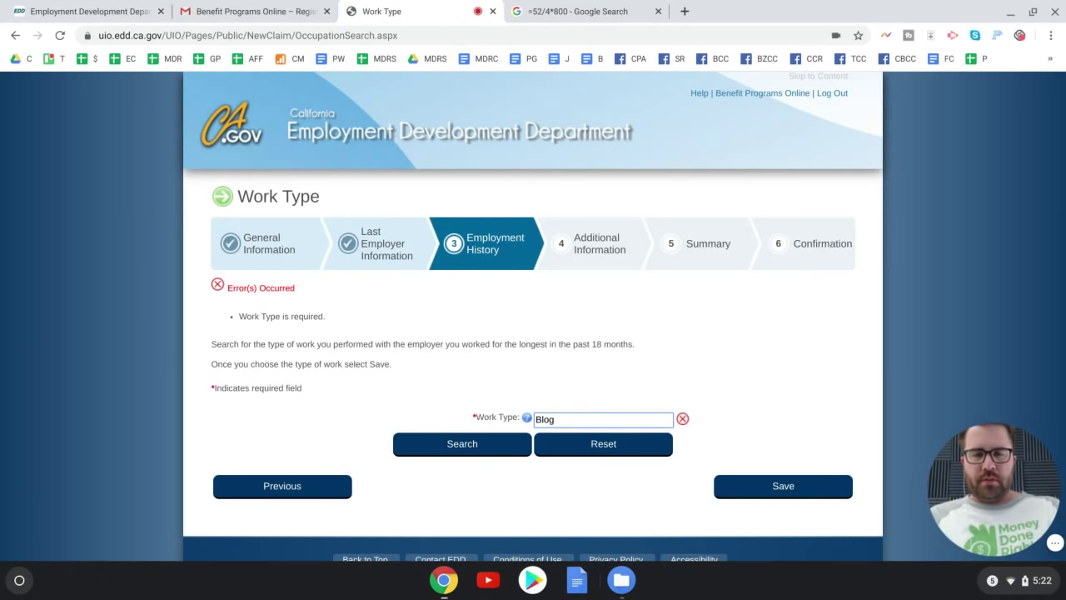
pyautogui.click(481, 450)
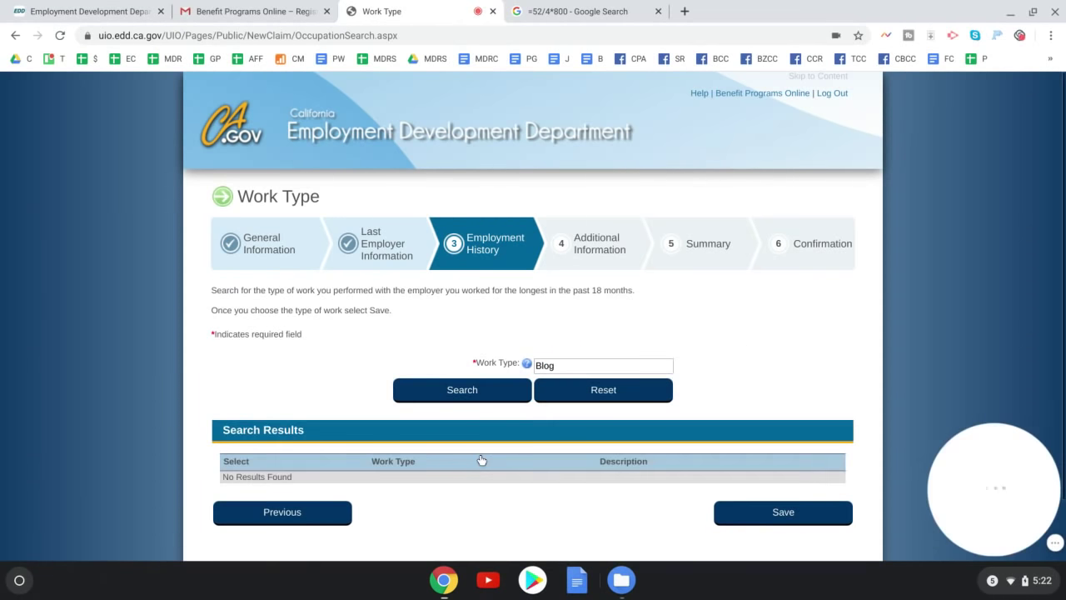
pyautogui.doubleClick(583, 365)
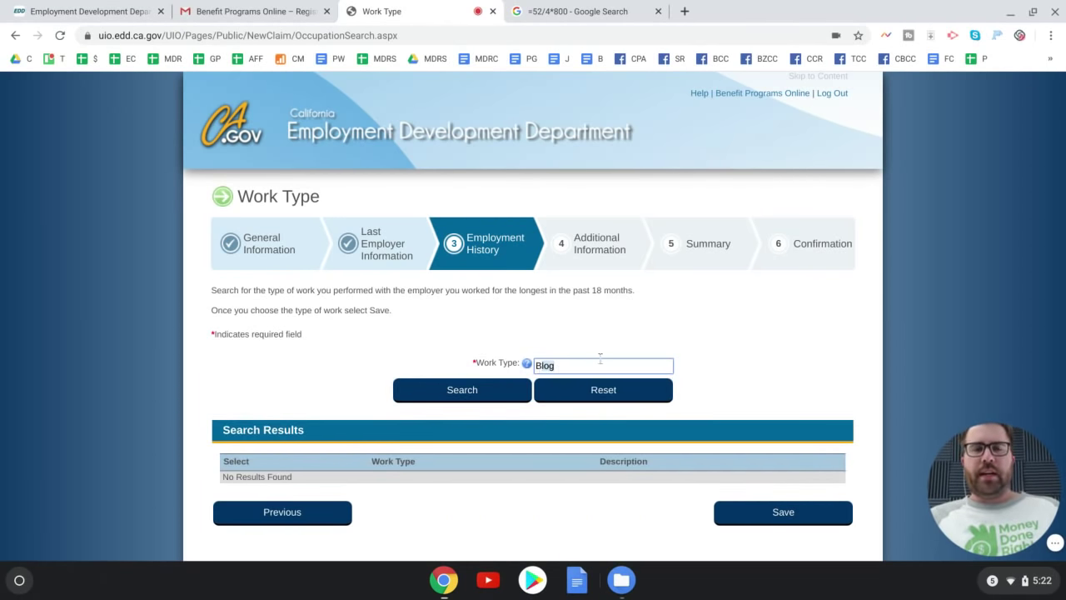
pyautogui.press('BackSpace')
pyautogui.write('Writer')
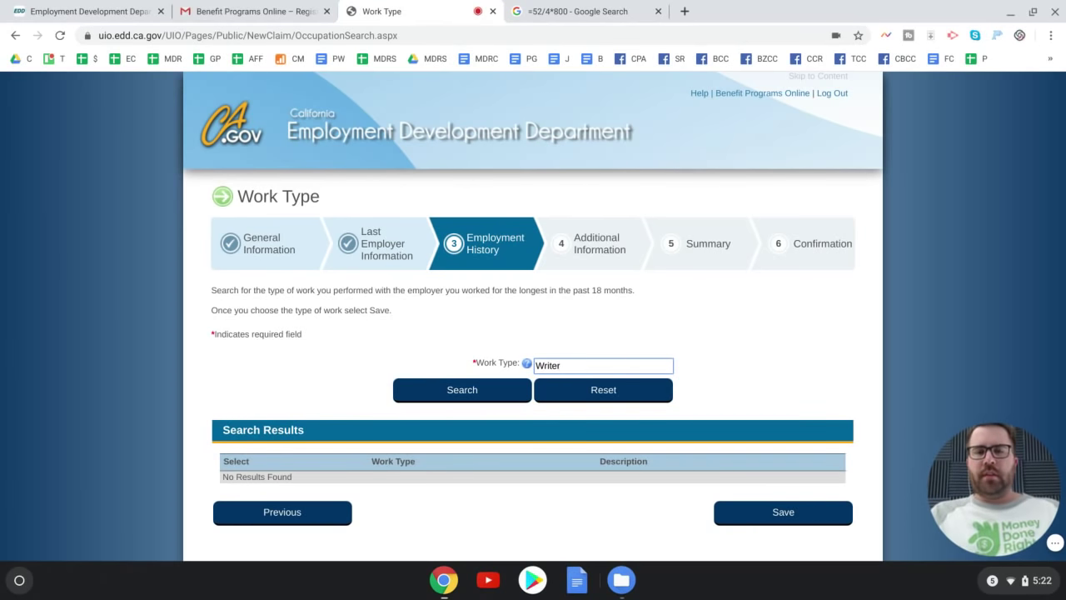
pyautogui.click(500, 384)
# Page through the Writer results, select WRITER, and save it as the work performed.
pyautogui.scroll(-3, 501, 383)
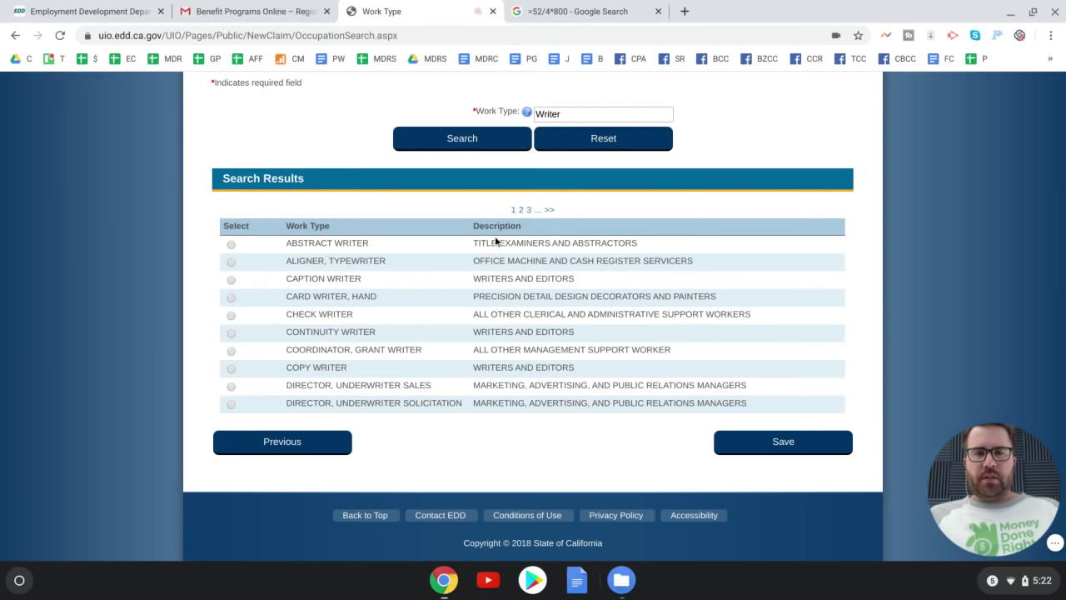
pyautogui.click(521, 209)
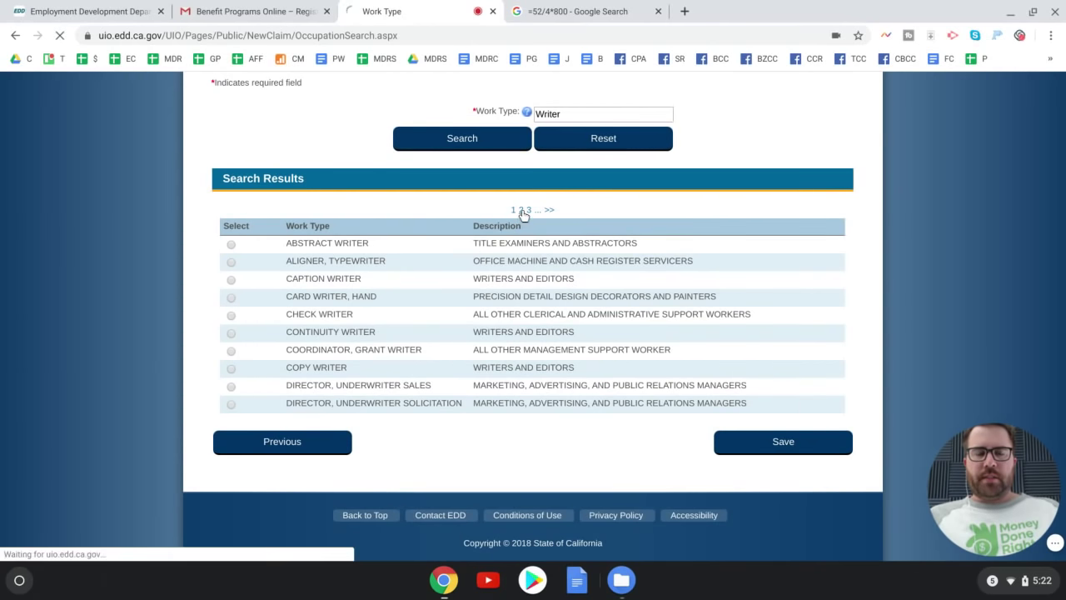
pyautogui.scroll(-2, 520, 324)
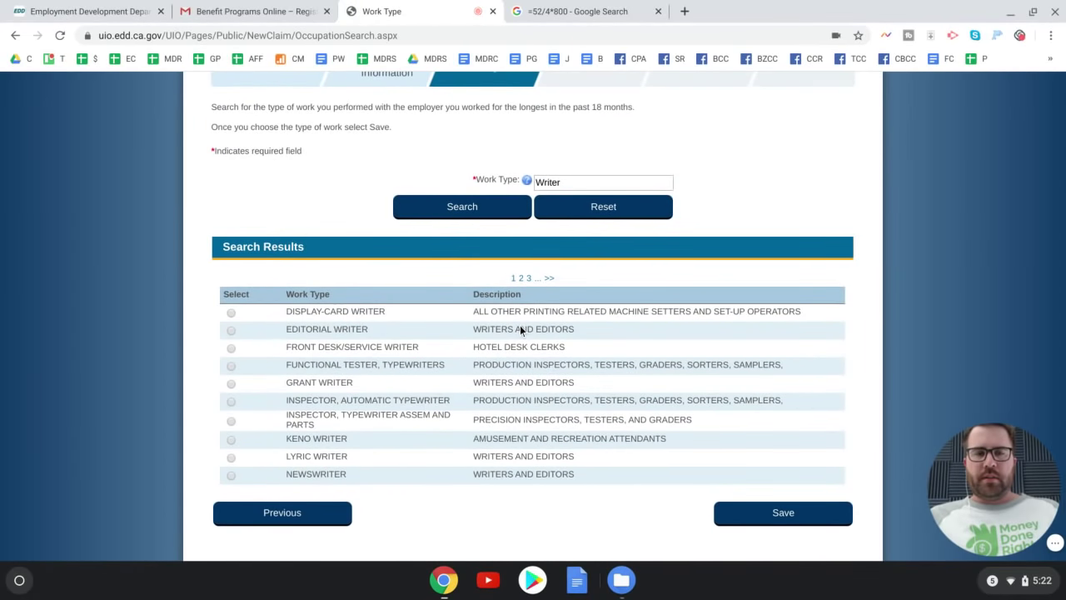
pyautogui.click(528, 278)
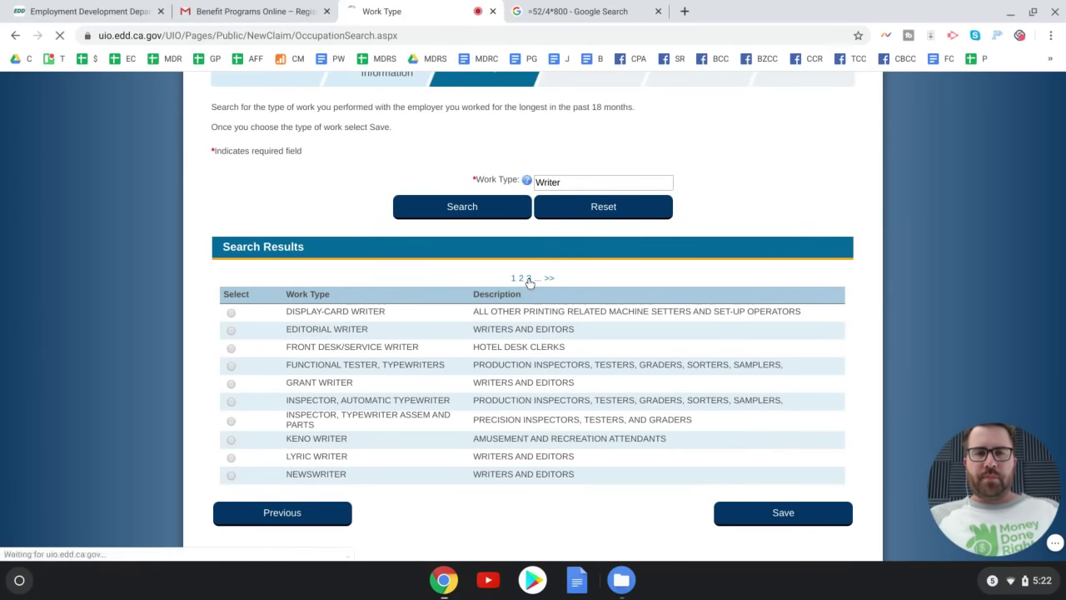
pyautogui.scroll(-2, 529, 285)
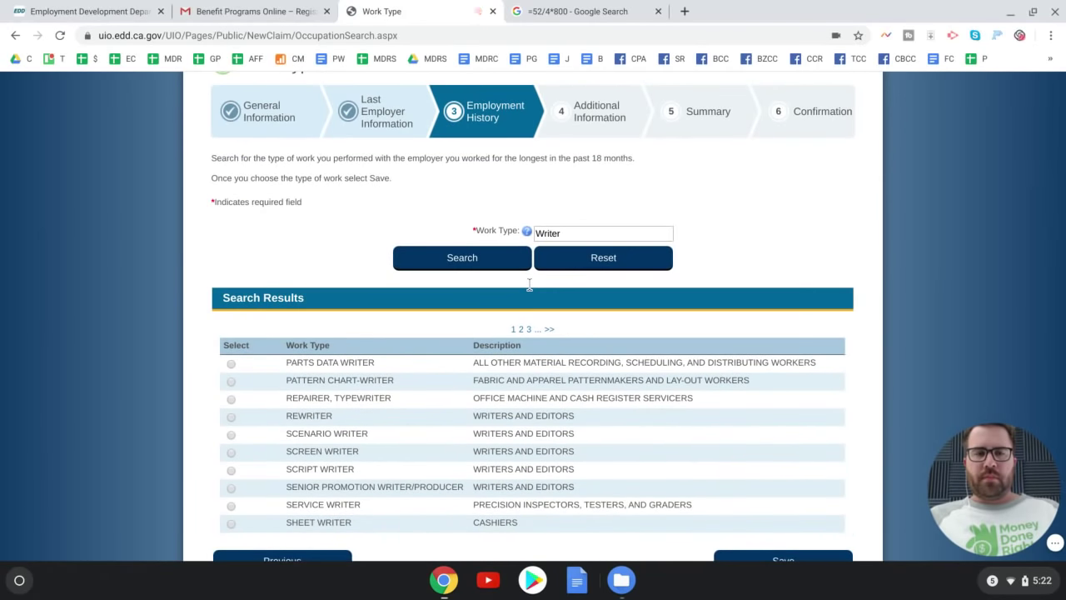
pyautogui.click(548, 331)
pyautogui.scroll(-2, 547, 331)
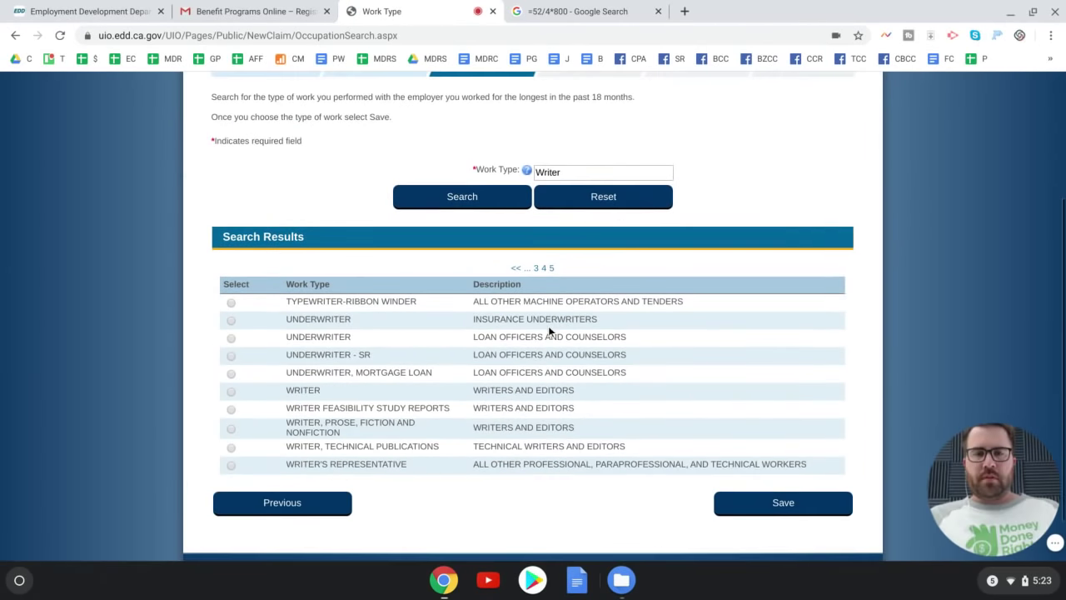
pyautogui.click(231, 392)
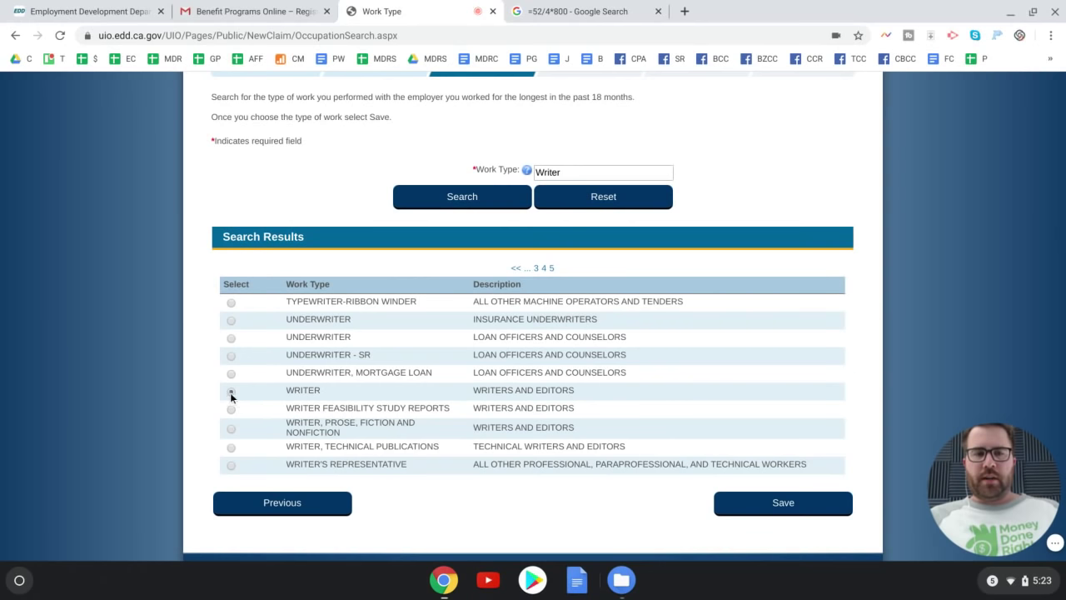
pyautogui.click(764, 503)
pyautogui.scroll(-4, 478, 357)
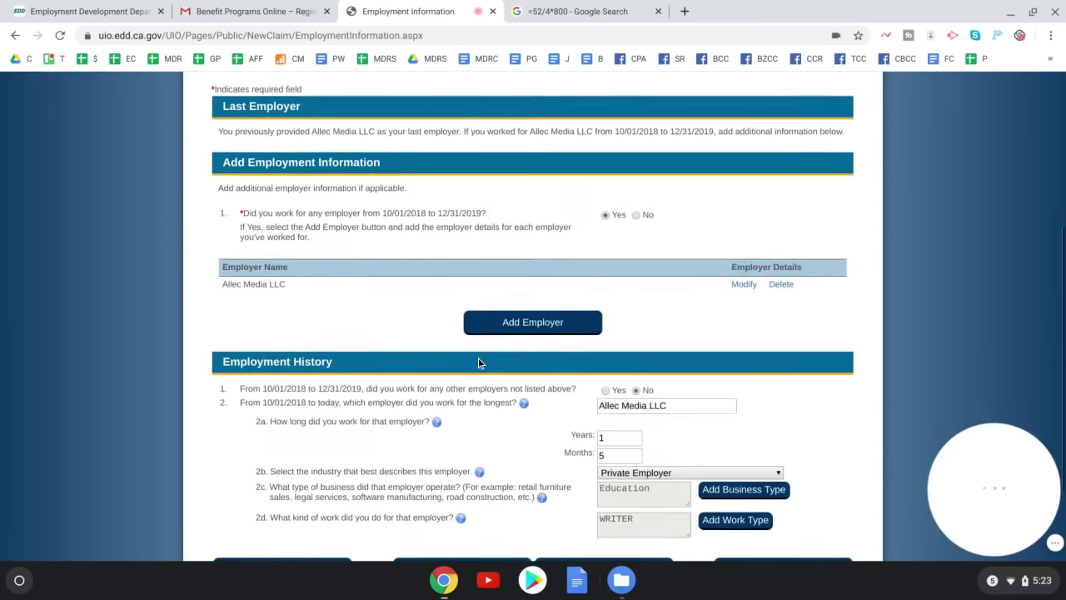
# Continue past the Employment Information and School Employee Information pages.
pyautogui.scroll(-2, 478, 357)
pyautogui.click(768, 444)
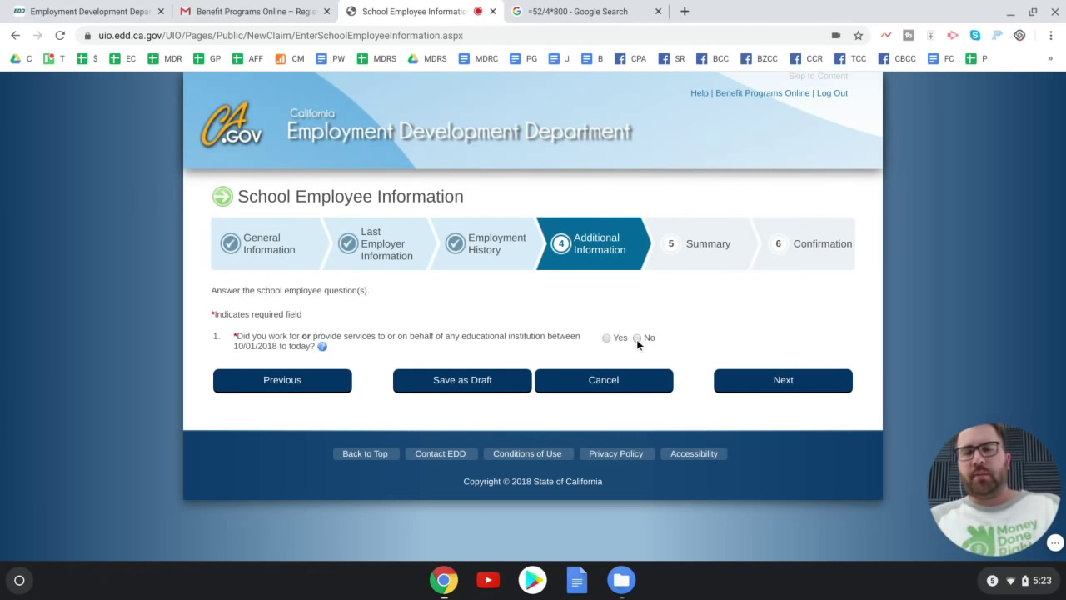
pyautogui.click(758, 385)
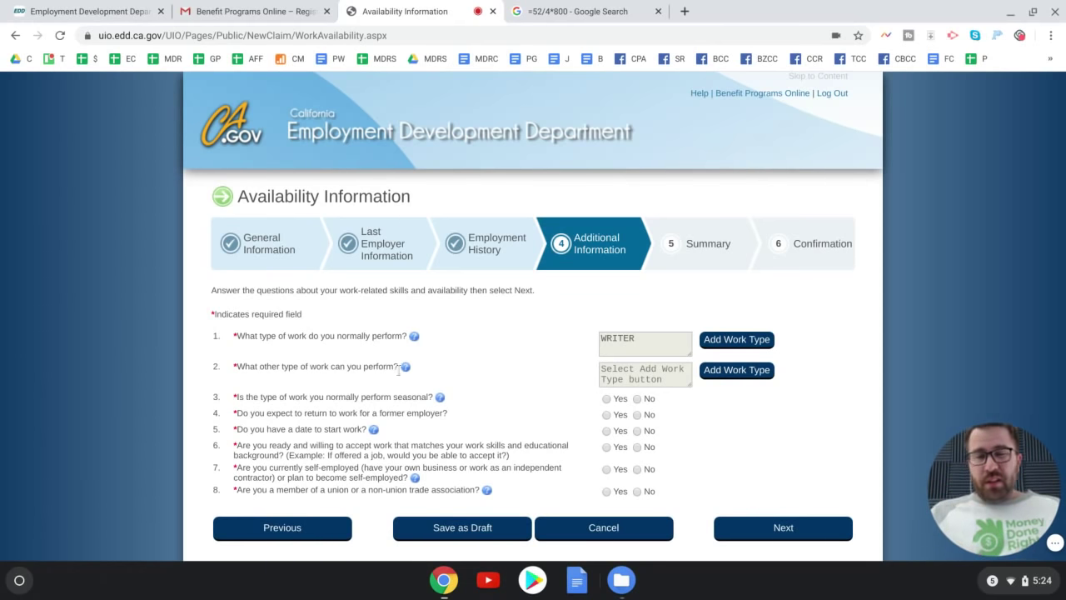
# Search 'accountant' and save ACCOUNTANT as the other type of work.
pyautogui.click(734, 371)
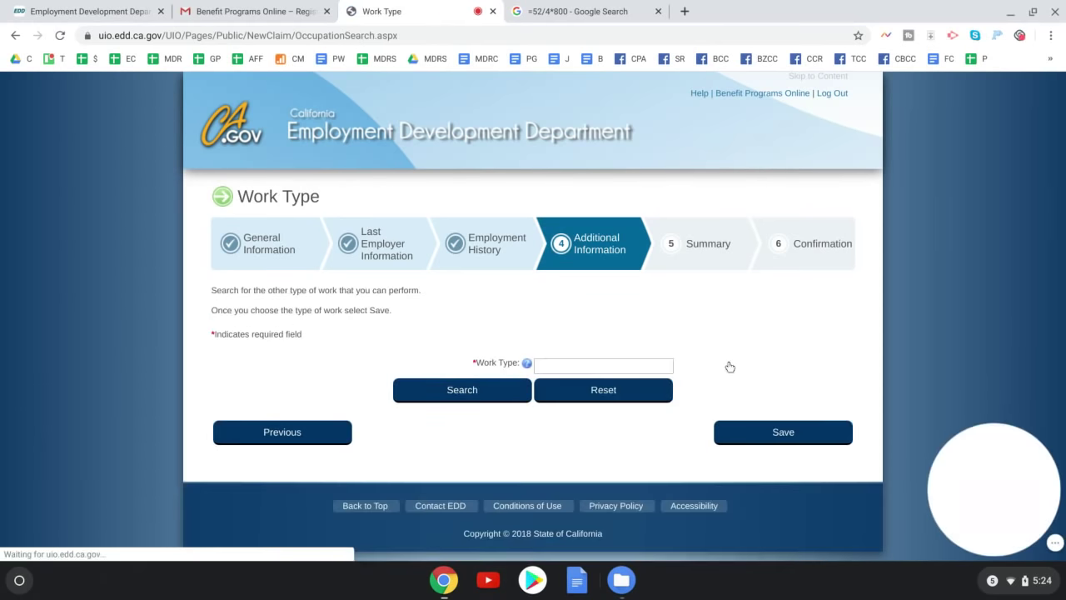
pyautogui.click(624, 367)
pyautogui.write('accountant')
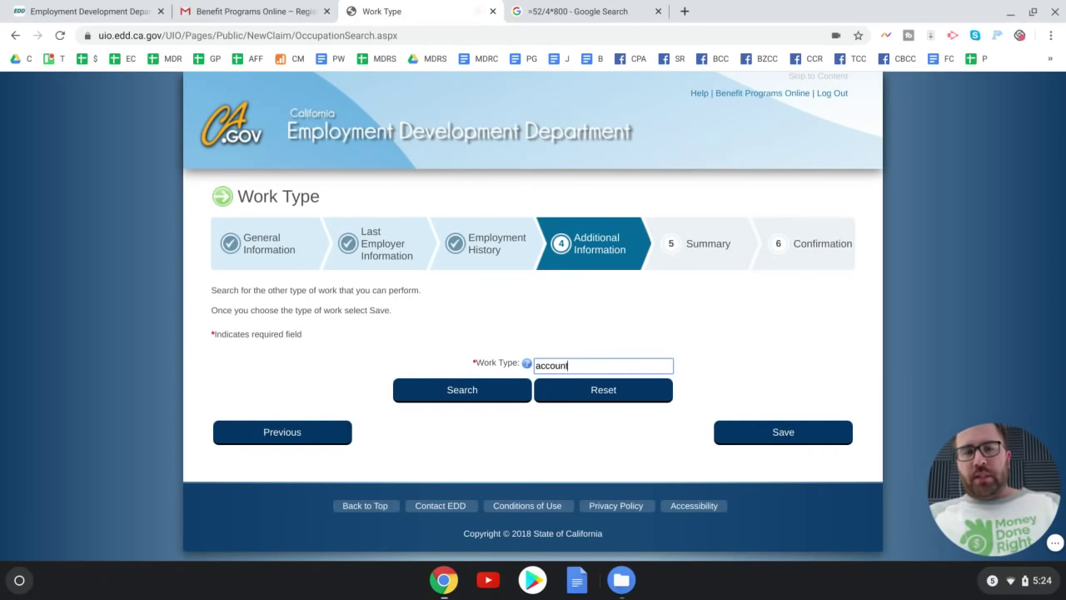
pyautogui.click(494, 394)
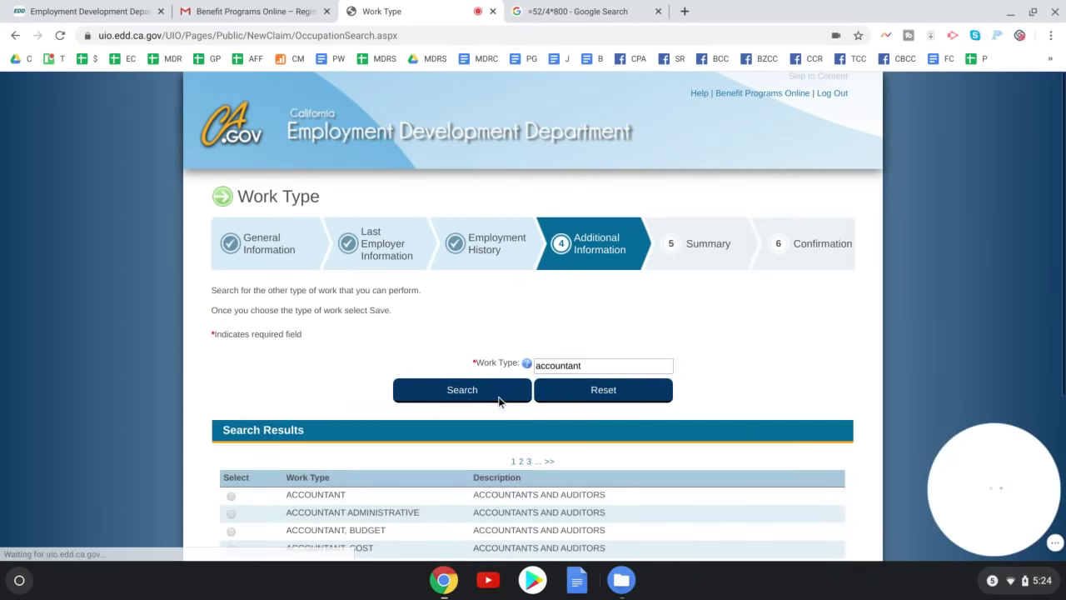
pyautogui.scroll(-3, 403, 396)
pyautogui.click(231, 322)
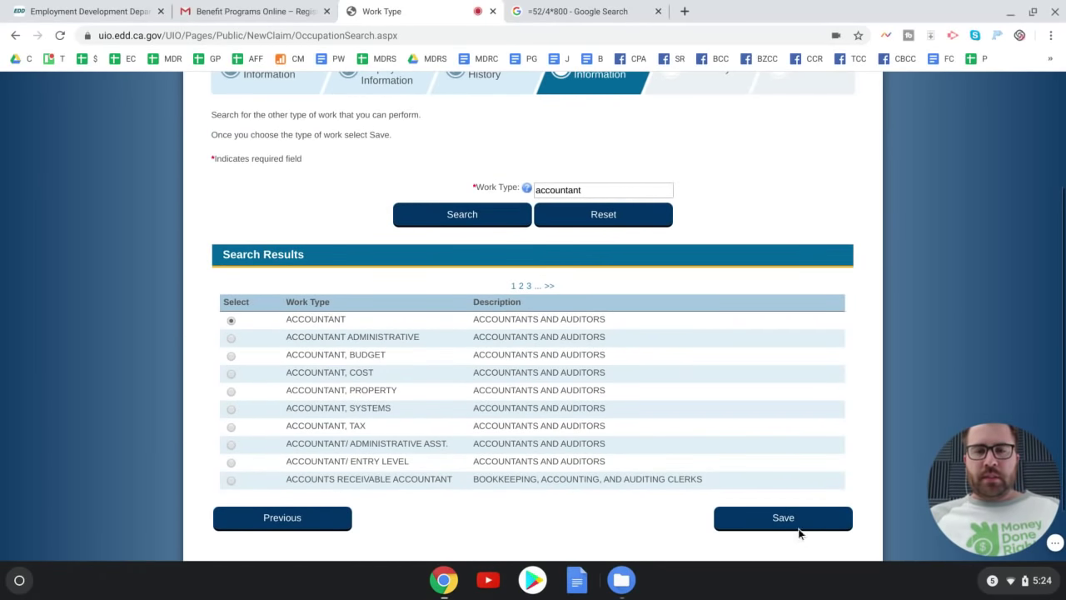
pyautogui.click(798, 529)
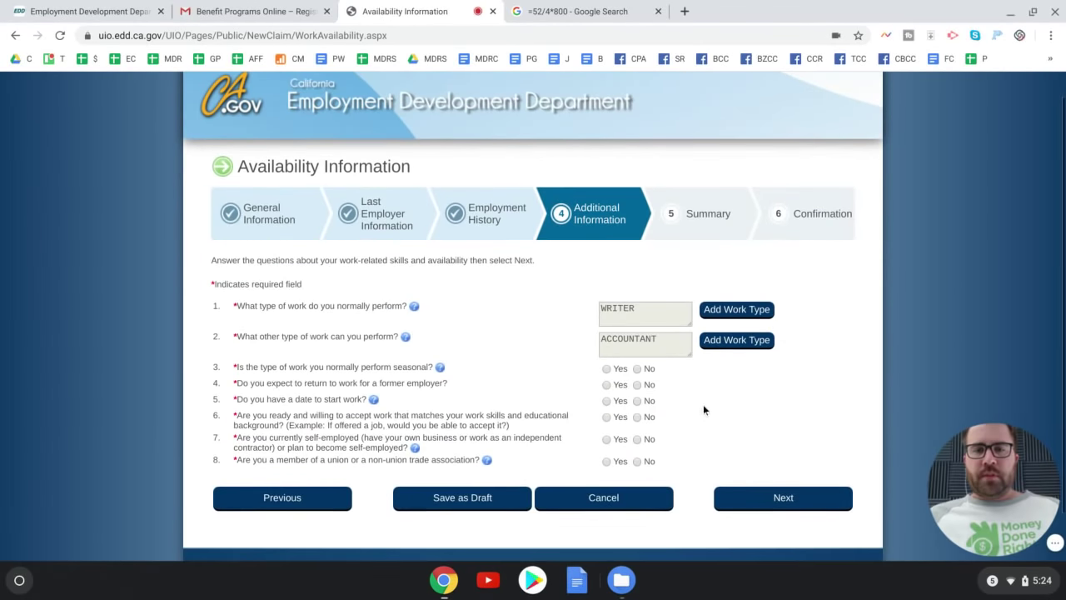
# Change the other work type to BABYSITTER with a 'babysitter' search.
pyautogui.click(733, 341)
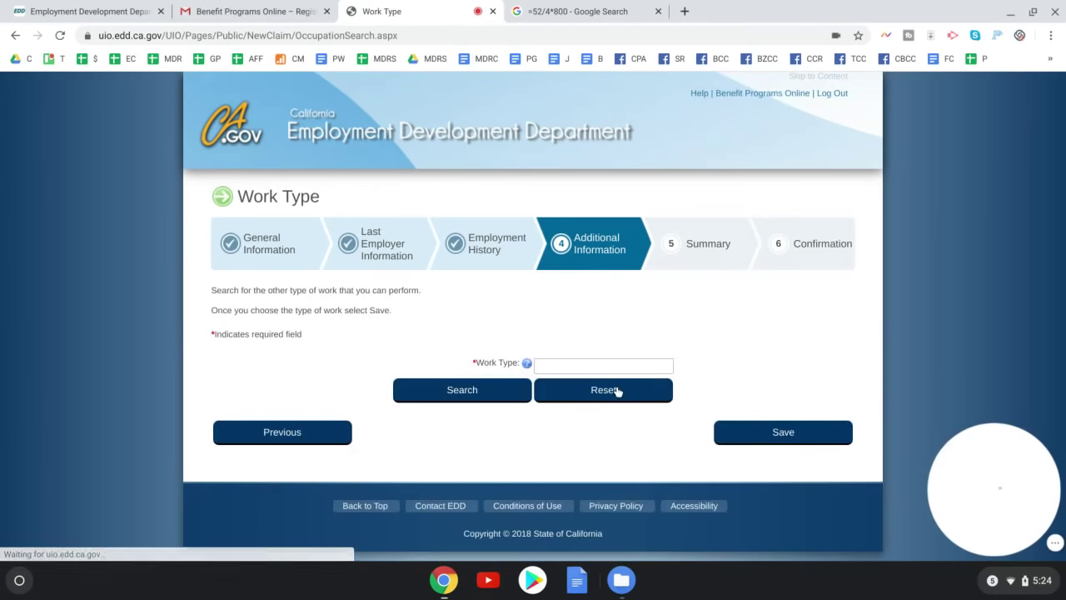
pyautogui.click(602, 366)
pyautogui.write('babysitter')
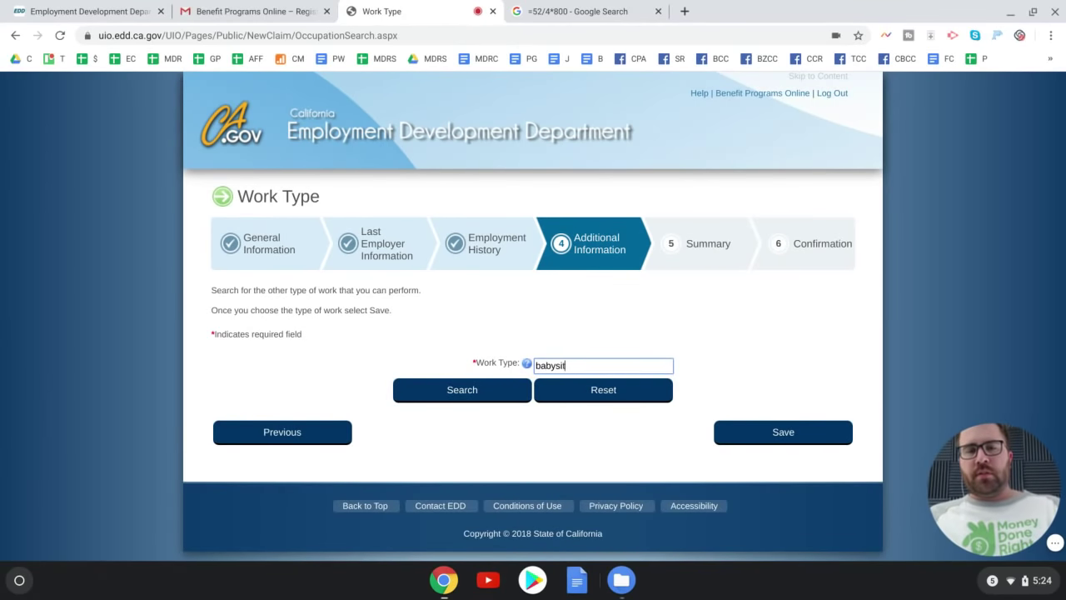
pyautogui.press('Return')
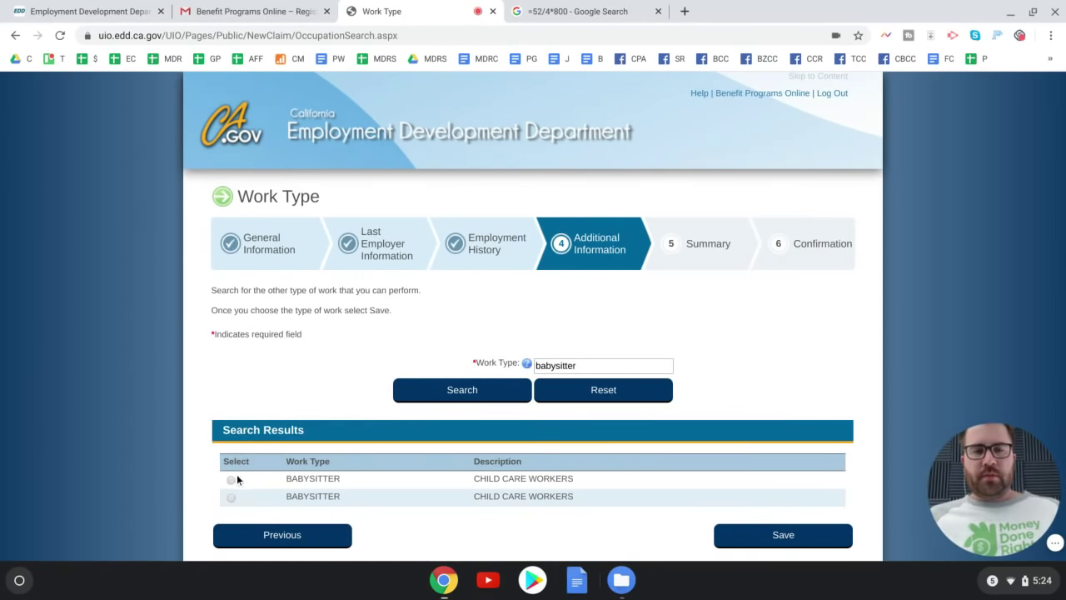
pyautogui.click(735, 534)
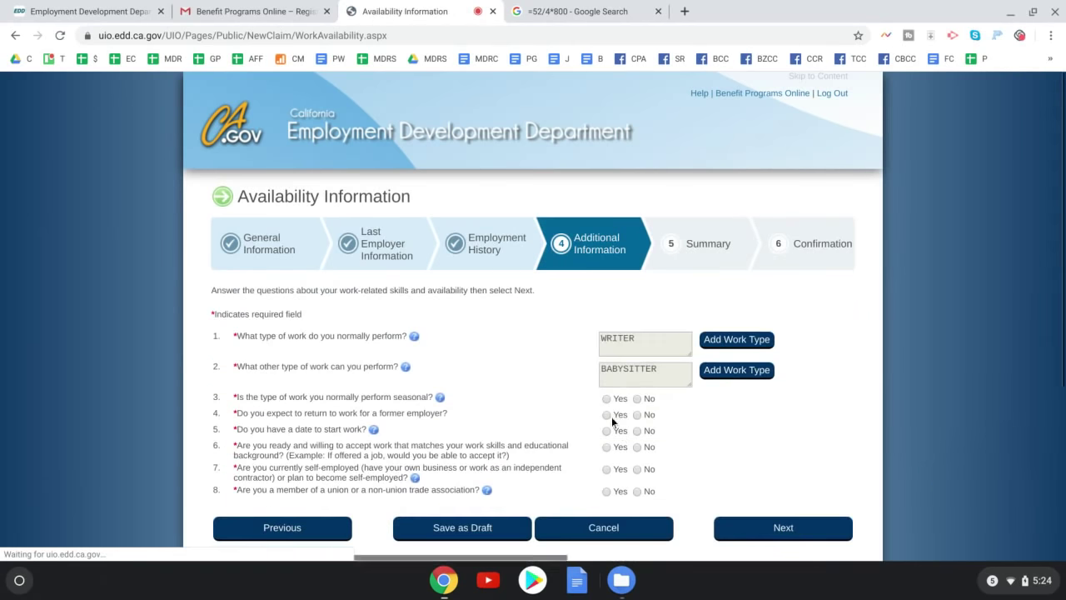
# Switch the other work type back to ACCOUNTANT by searching 'accountant' again.
pyautogui.click(726, 374)
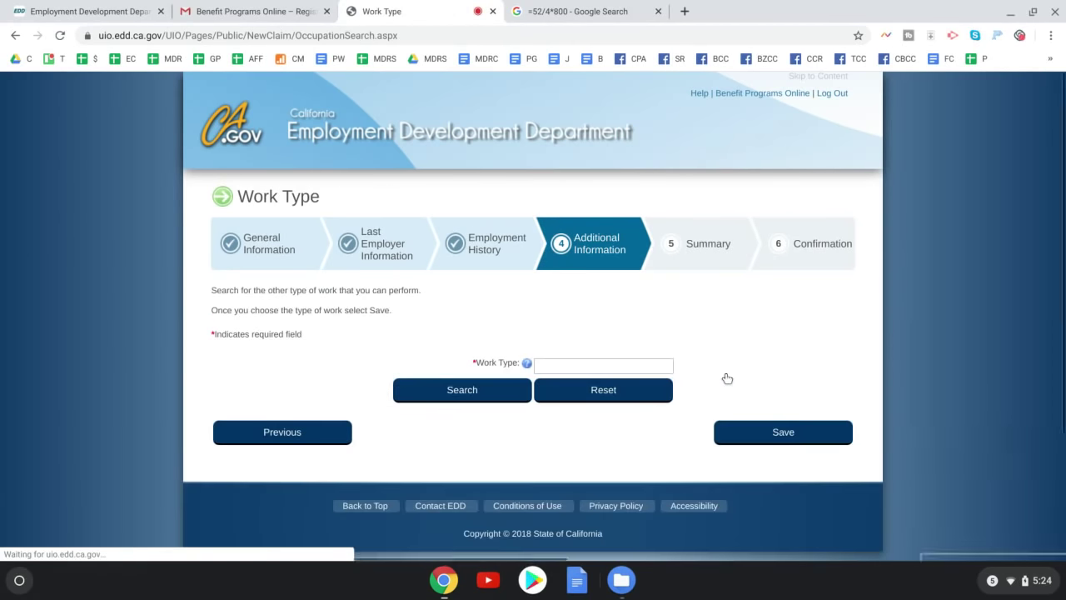
pyautogui.click(603, 366)
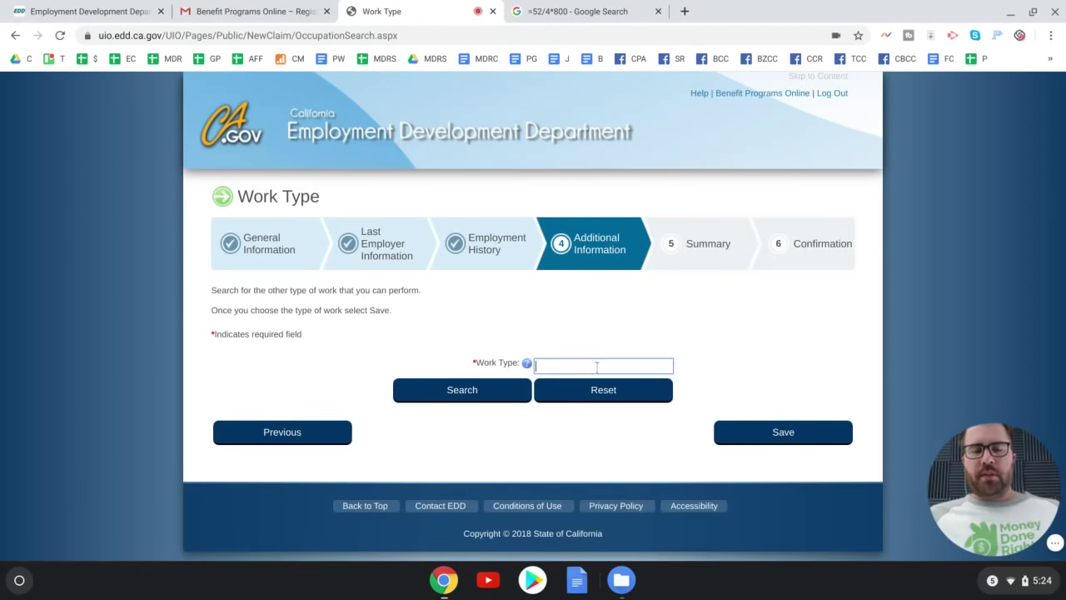
pyautogui.write('accountant')
pyautogui.press('Return')
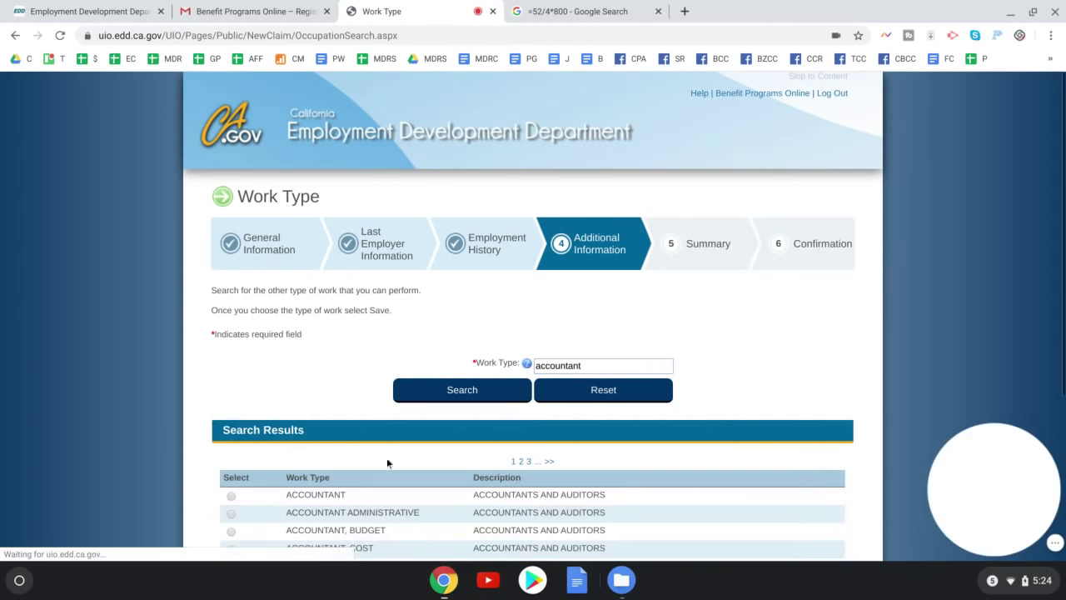
pyautogui.click(230, 495)
pyautogui.scroll(-3, 333, 417)
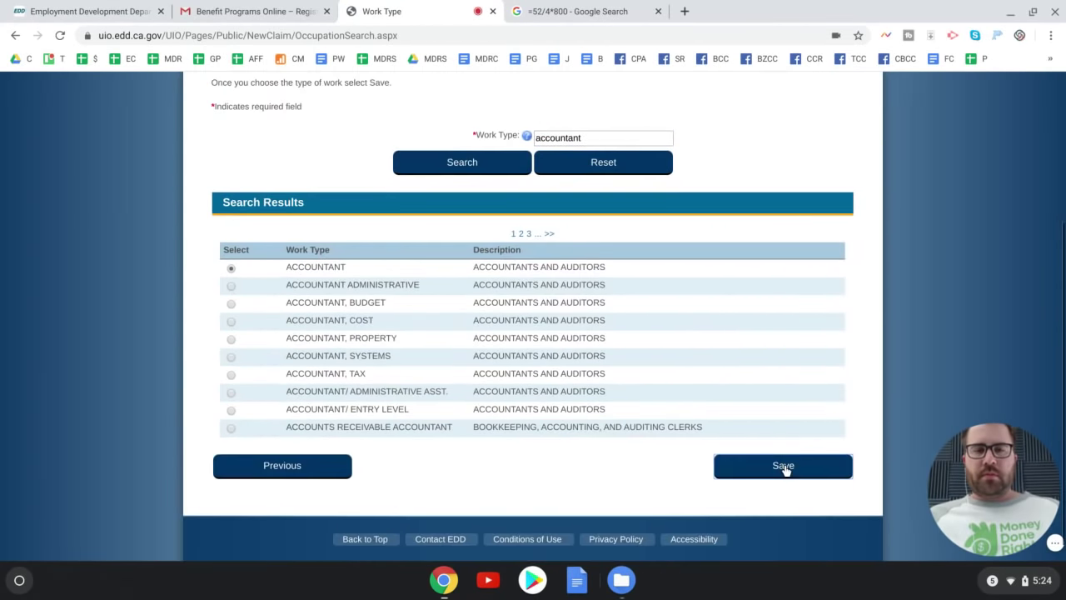
pyautogui.click(783, 467)
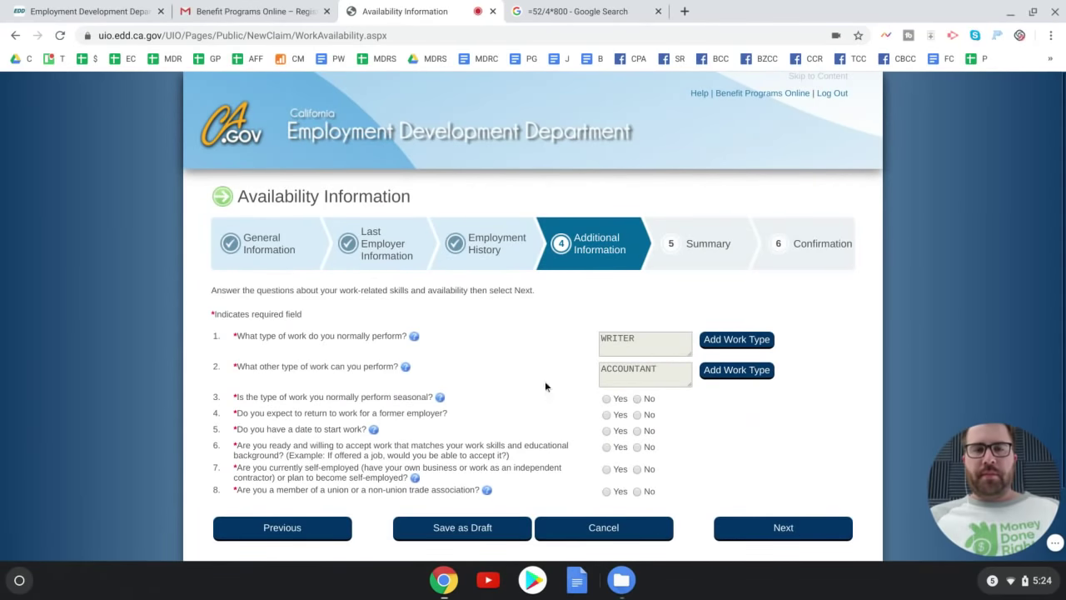
pyautogui.click(405, 367)
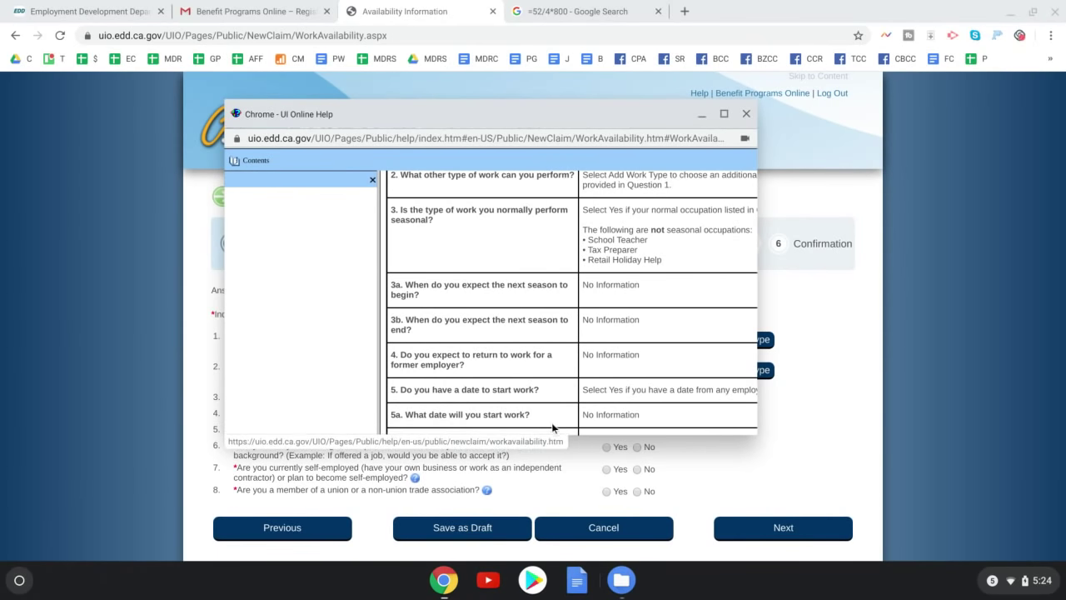
pyautogui.click(725, 117)
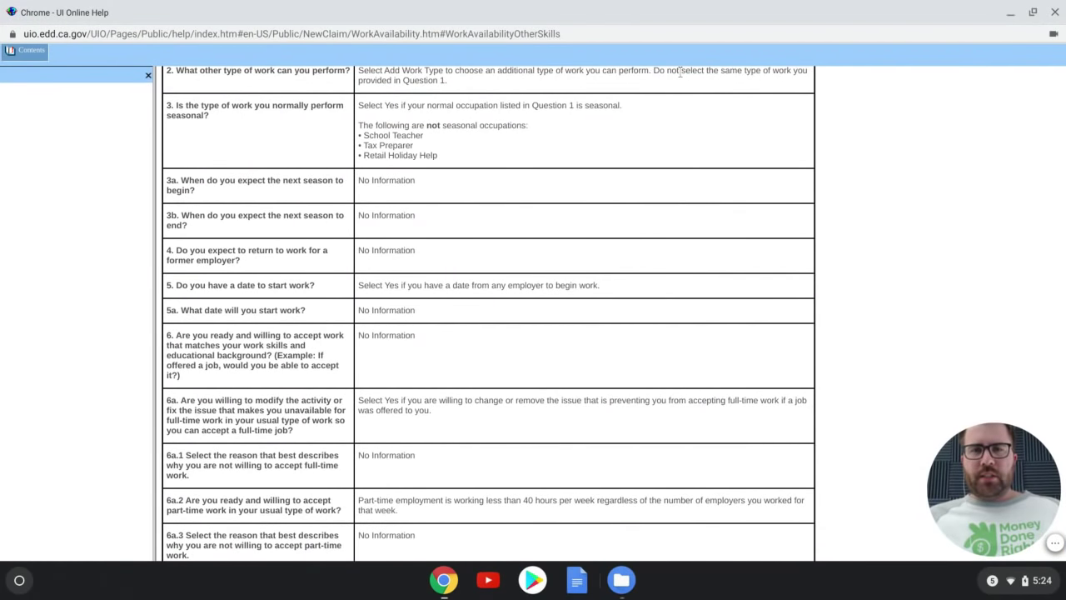
pyautogui.click(1011, 15)
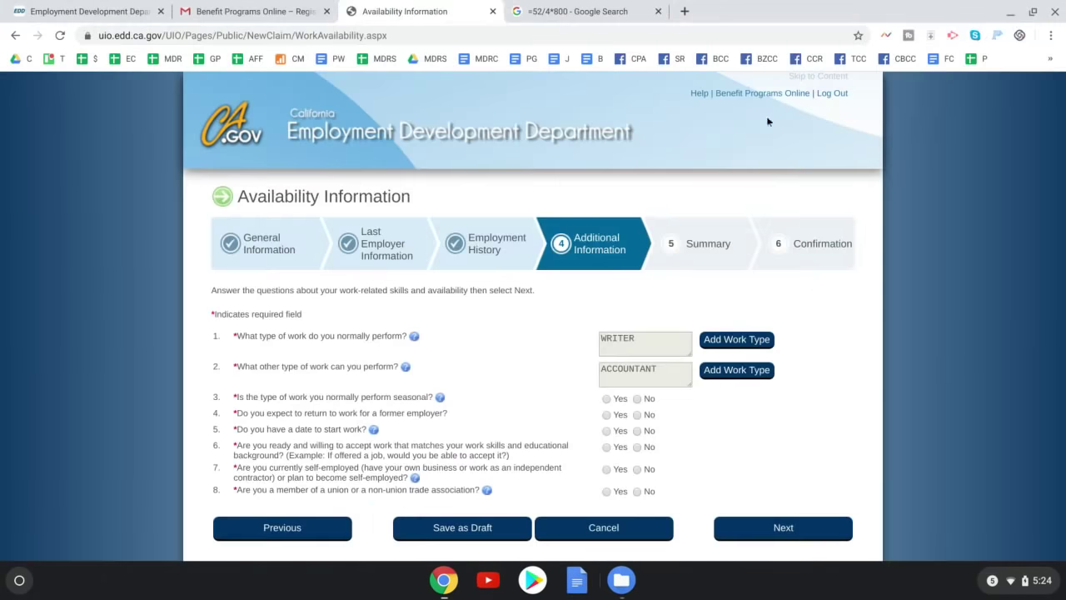
# Answer No to seasonal work, Yes to returning to a former employer, and No start date.
pyautogui.click(637, 399)
pyautogui.scroll(-1, 621, 416)
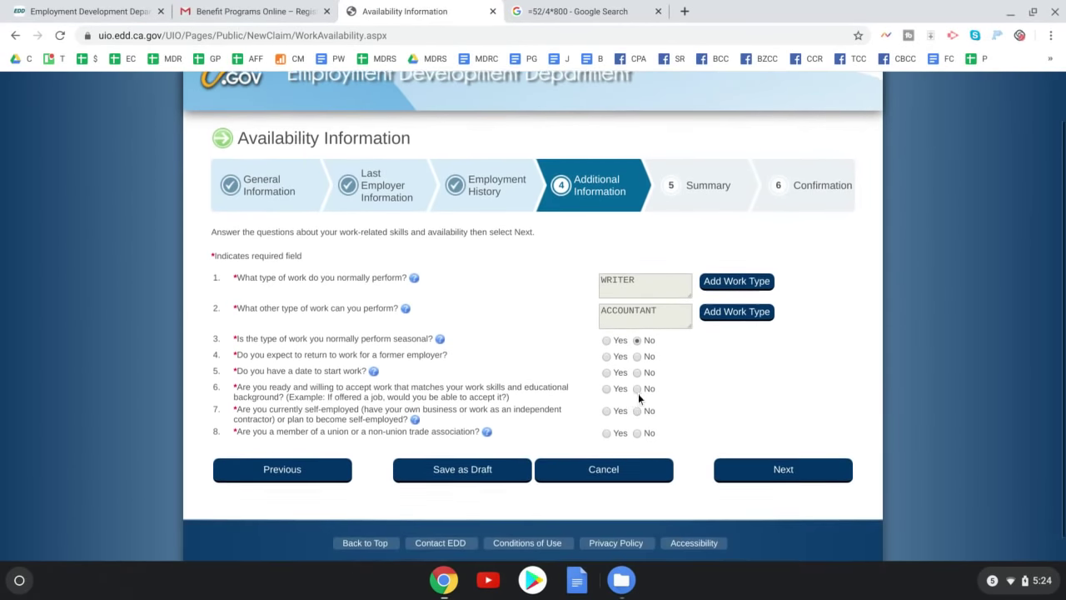
pyautogui.scroll(-1, 638, 393)
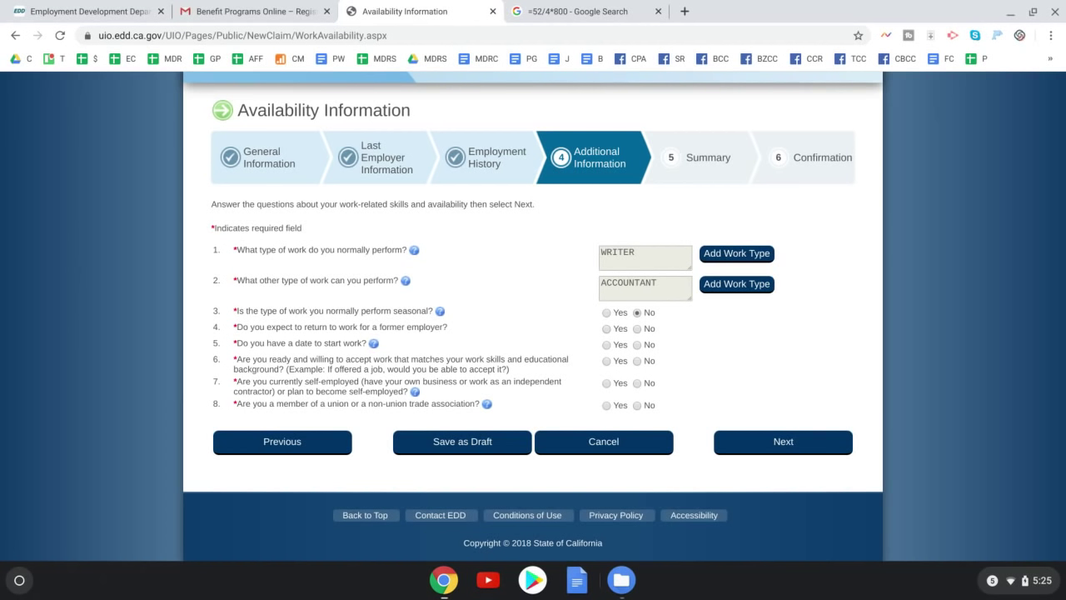
pyautogui.click(607, 328)
pyautogui.click(606, 345)
pyautogui.click(620, 363)
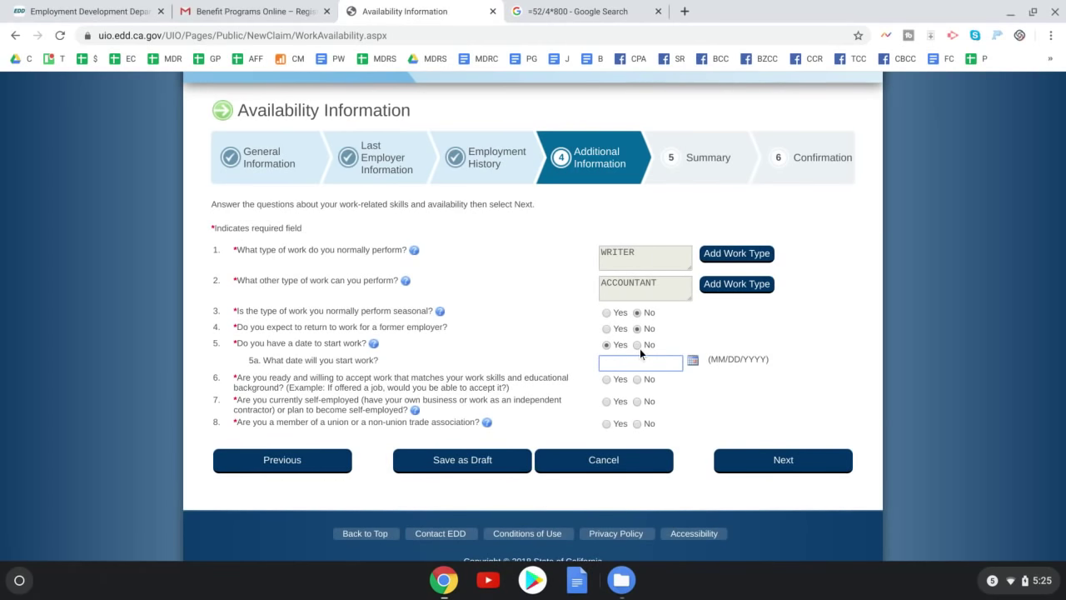
pyautogui.click(638, 345)
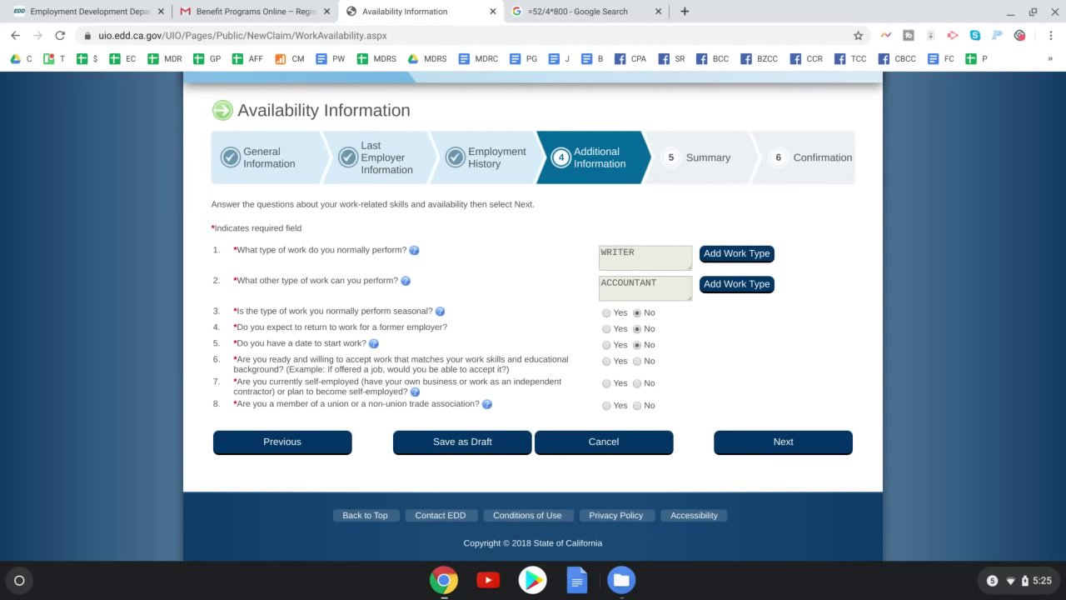
# Close the Google search tab, confirm ready to work, answer No to self-employment and union membership.
pyautogui.click(658, 12)
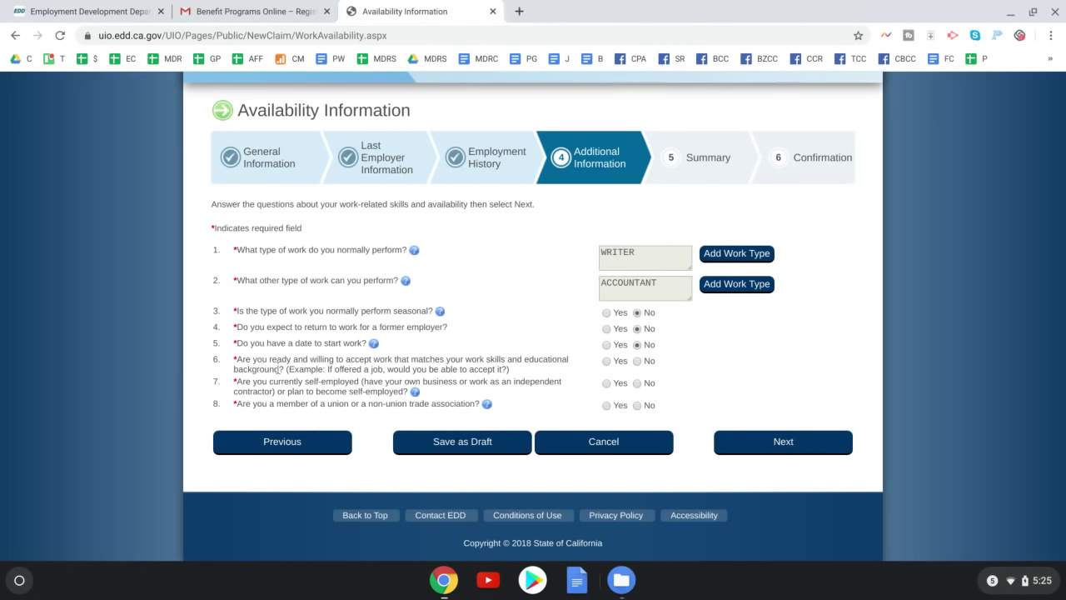
pyautogui.click(607, 361)
pyautogui.click(607, 384)
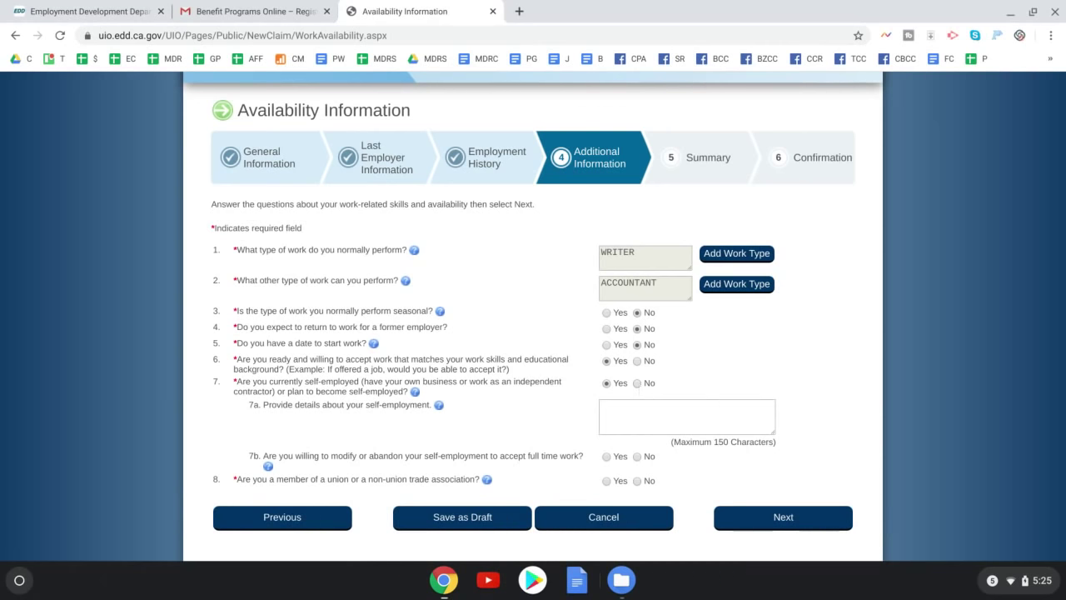
pyautogui.click(638, 383)
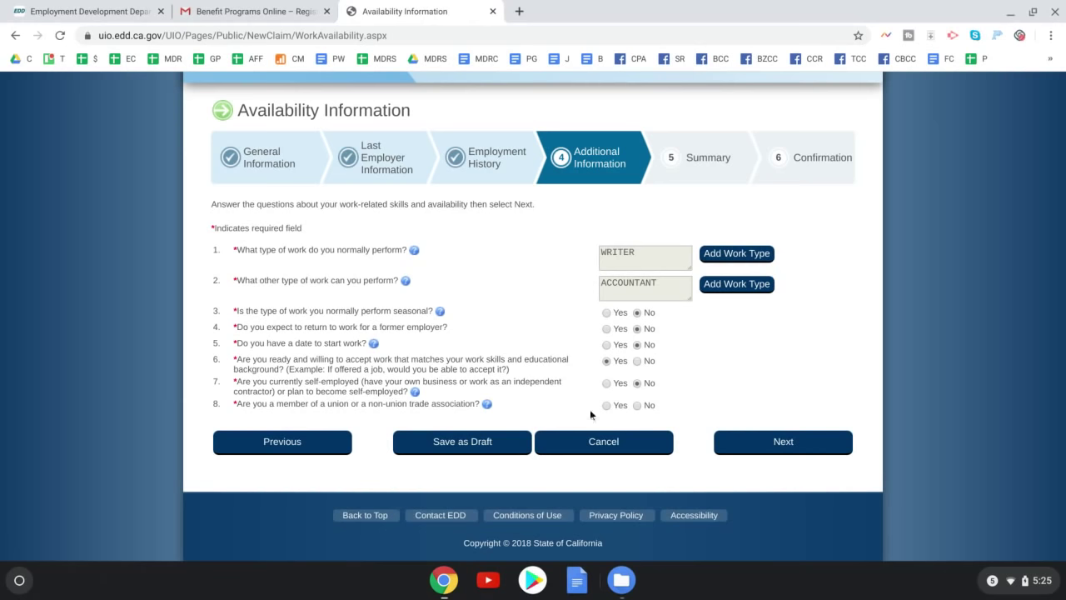
pyautogui.click(606, 405)
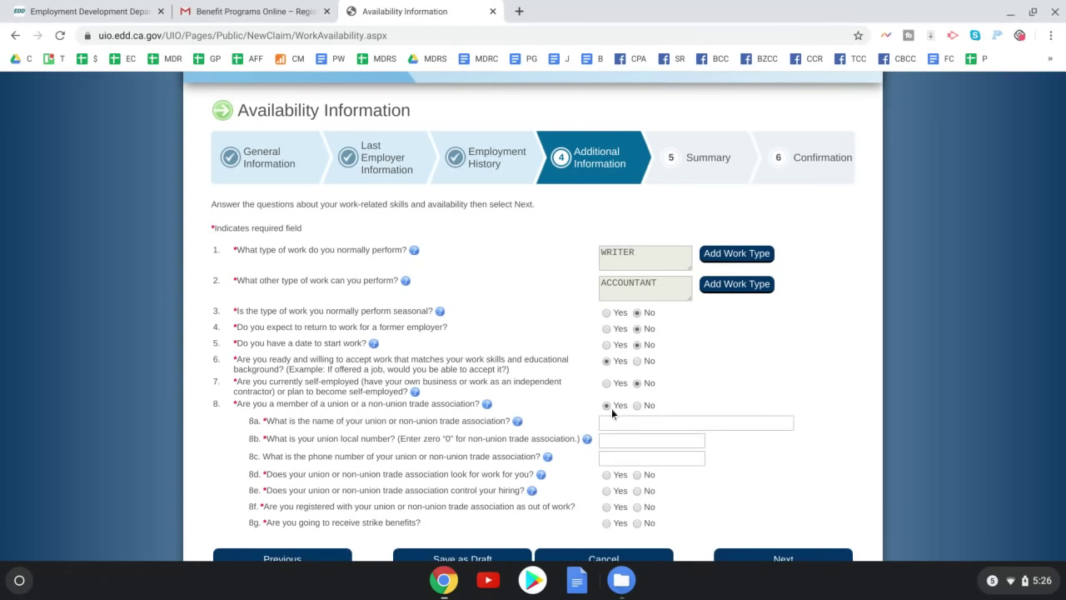
pyautogui.click(638, 406)
pyautogui.click(777, 450)
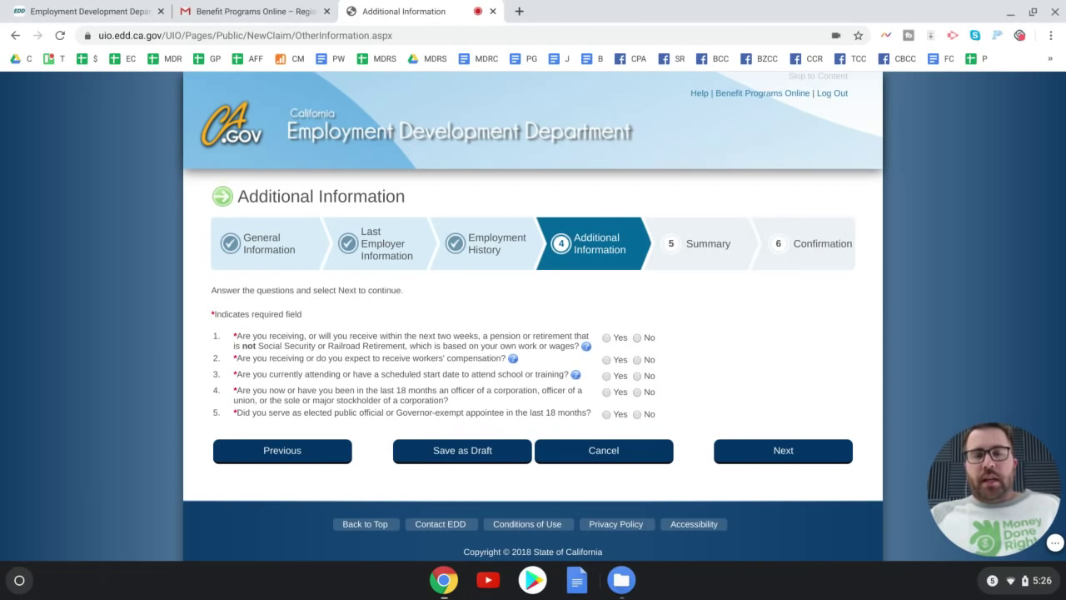
# Answer No to receiving workers' compensation and to attending school or training.
pyautogui.click(611, 359)
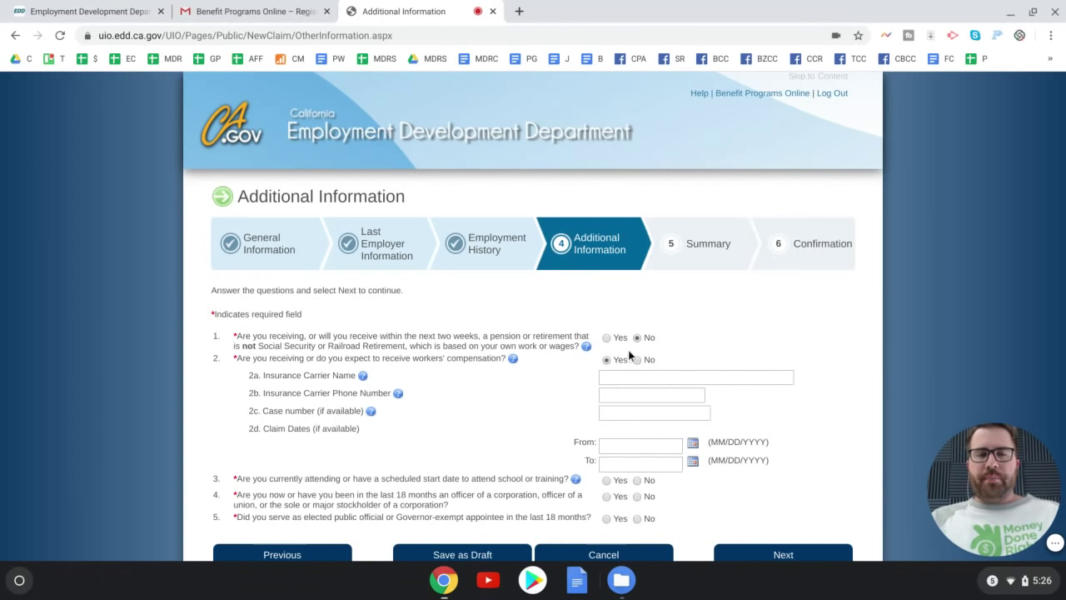
pyautogui.click(637, 359)
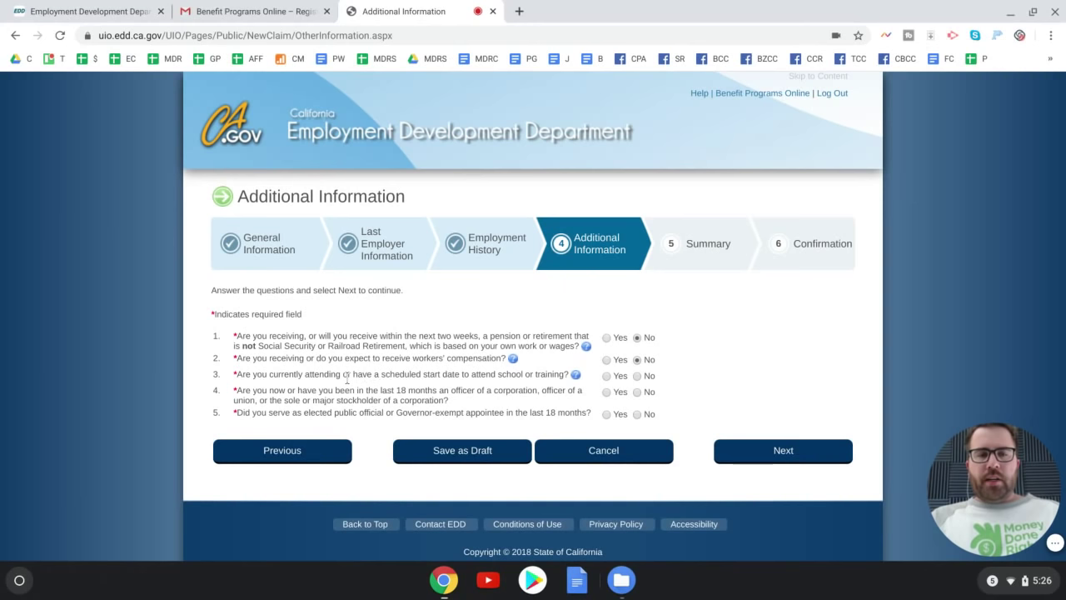
pyautogui.click(607, 376)
pyautogui.scroll(-2, 576, 423)
pyautogui.scroll(-3, 576, 422)
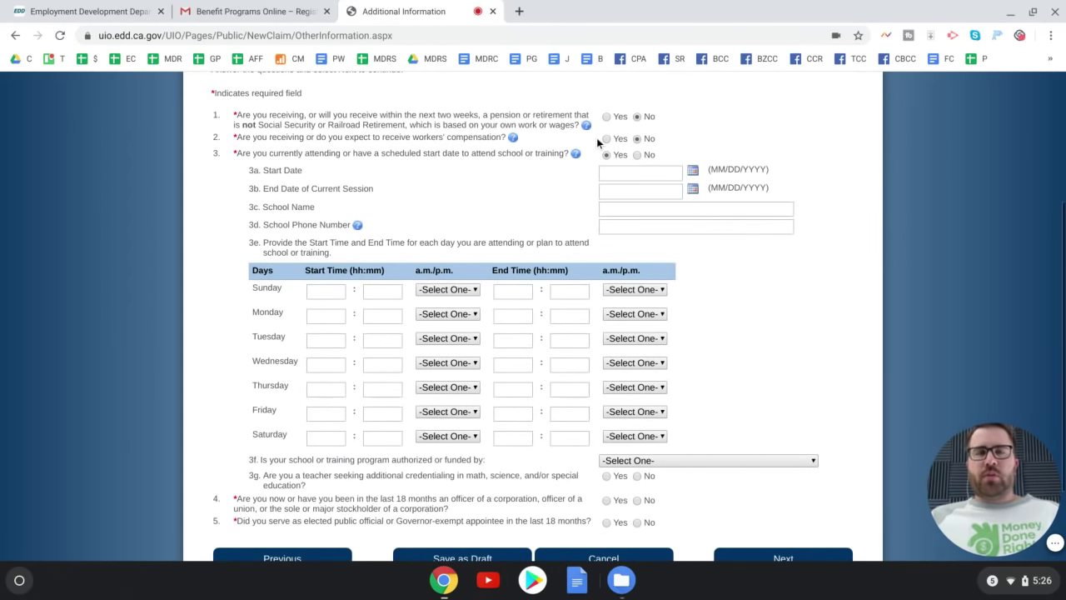
pyautogui.click(636, 155)
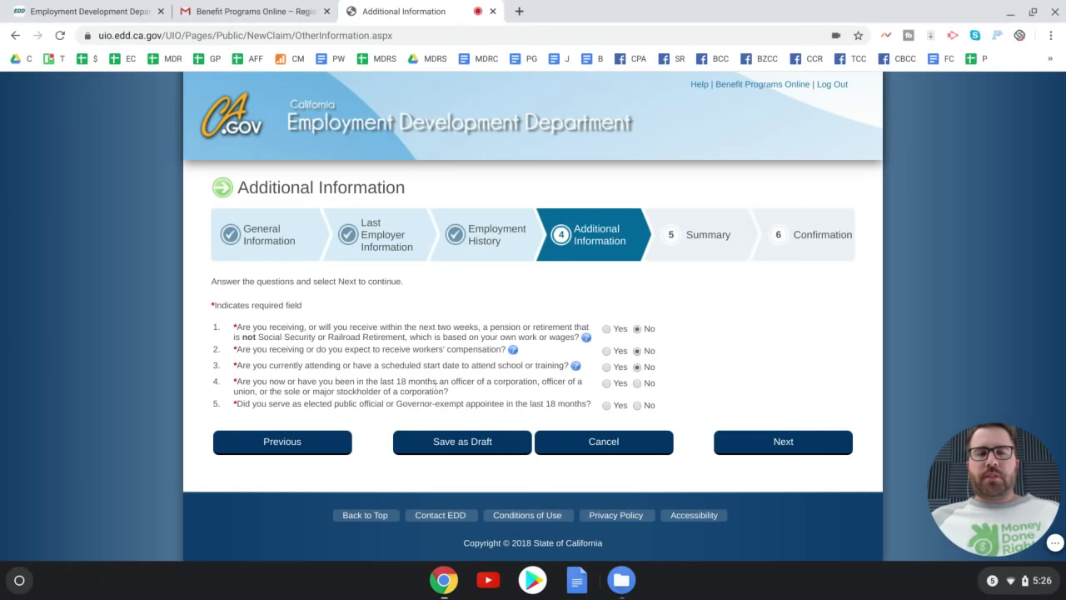
# Answer No to corporate/union officer, public official, and disaster-caused unemployment, reaching the Application Summary.
pyautogui.click(607, 383)
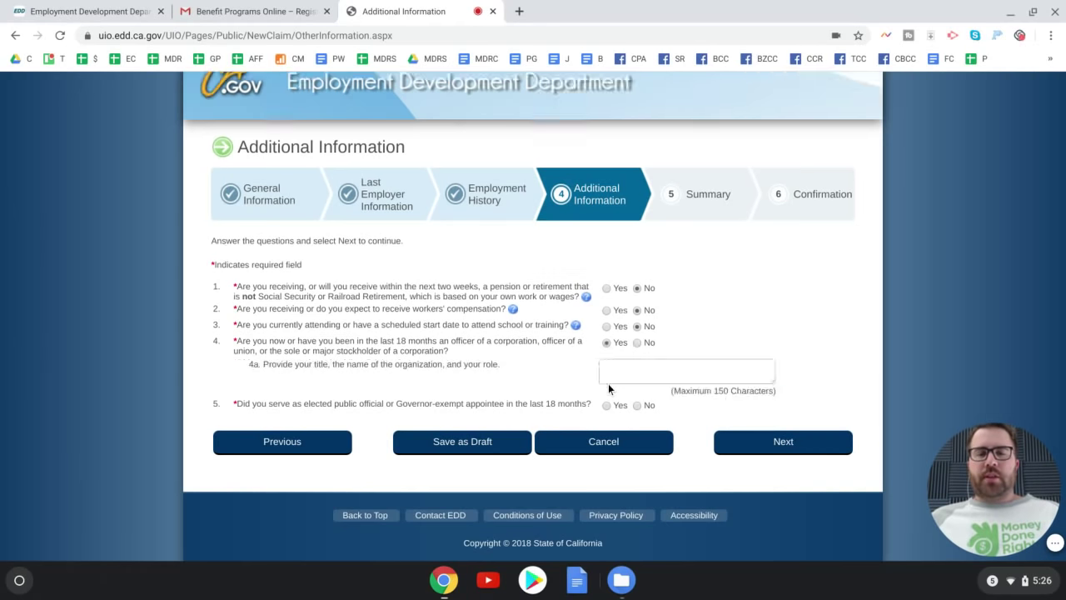
pyautogui.click(638, 343)
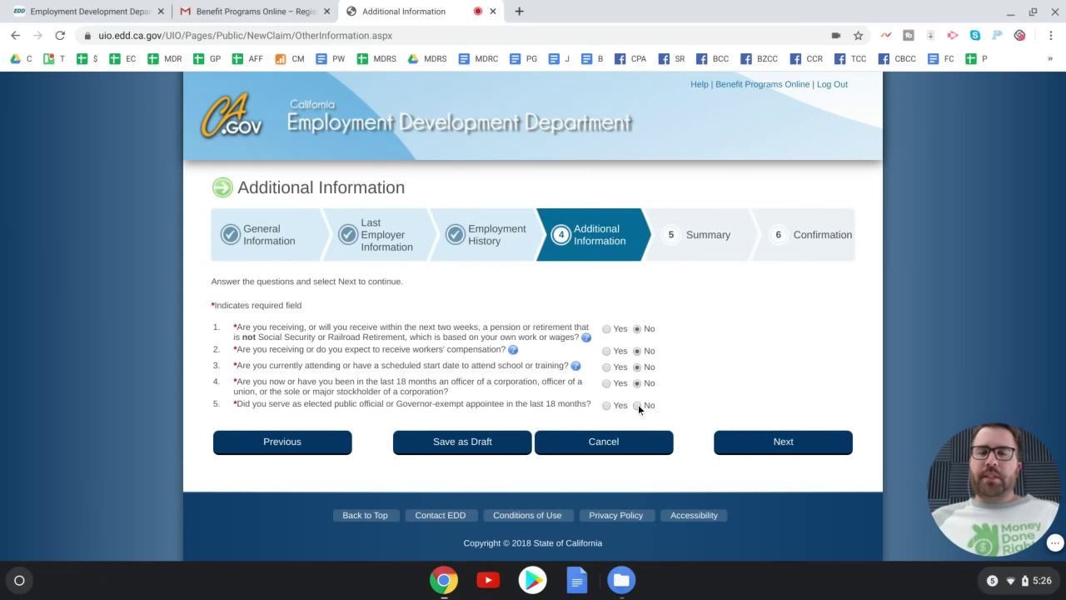
pyautogui.click(609, 406)
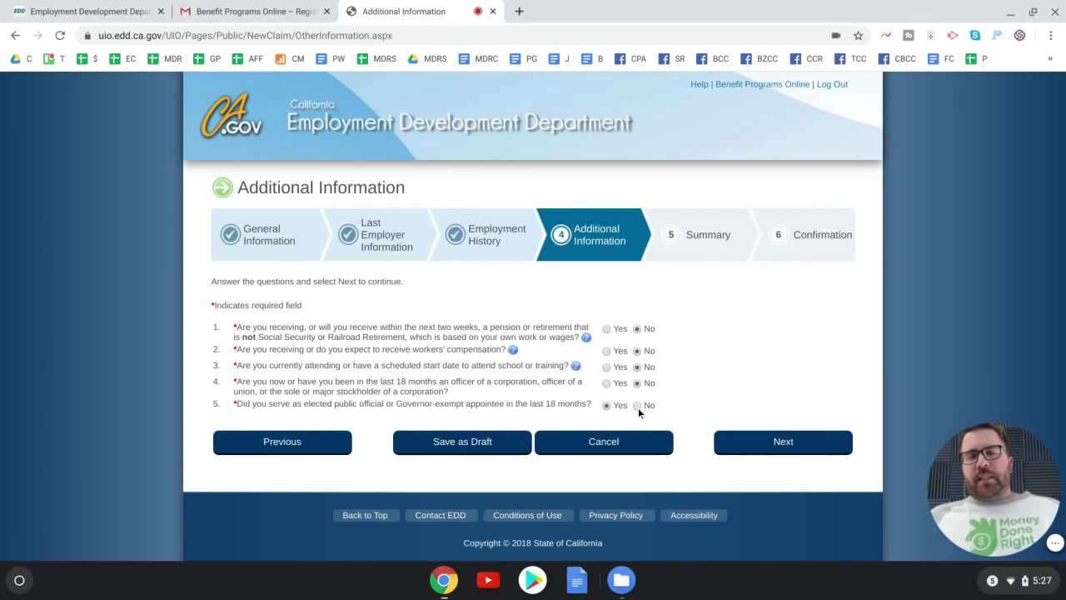
pyautogui.click(637, 407)
pyautogui.click(779, 441)
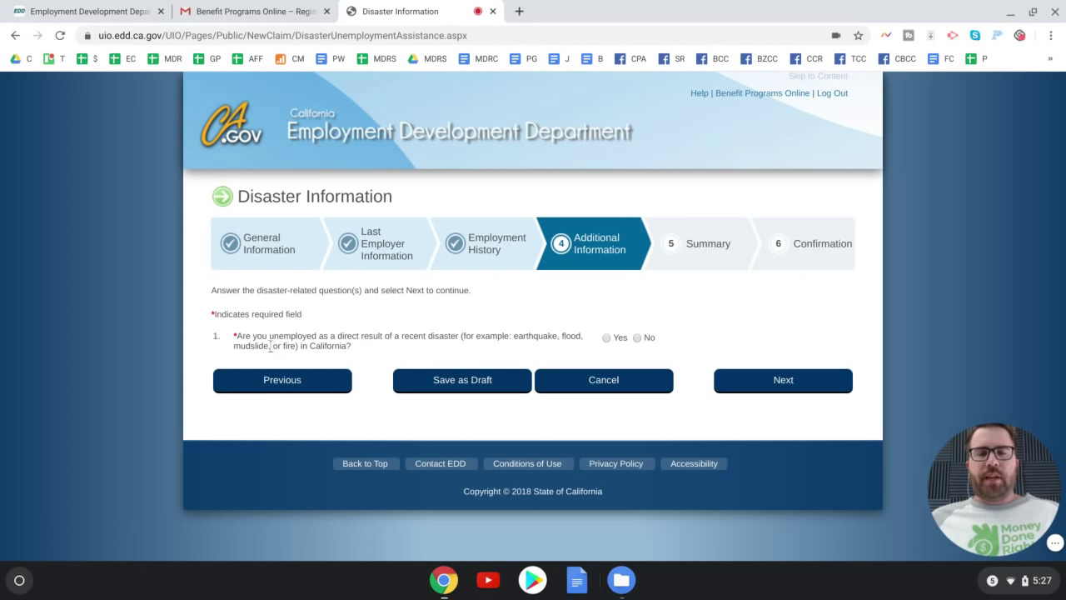
pyautogui.click(637, 337)
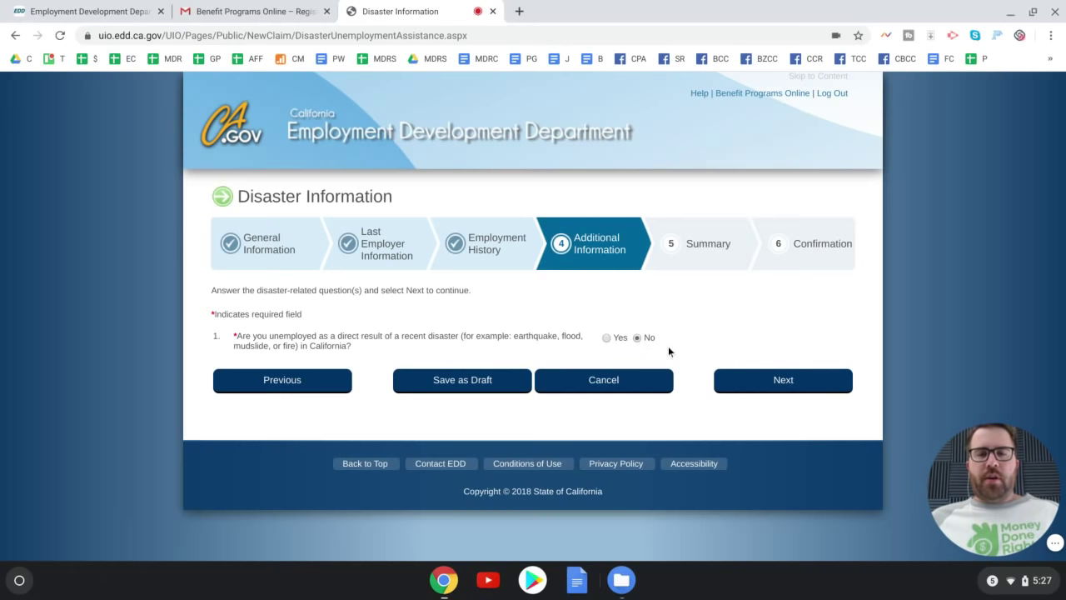
pyautogui.click(796, 380)
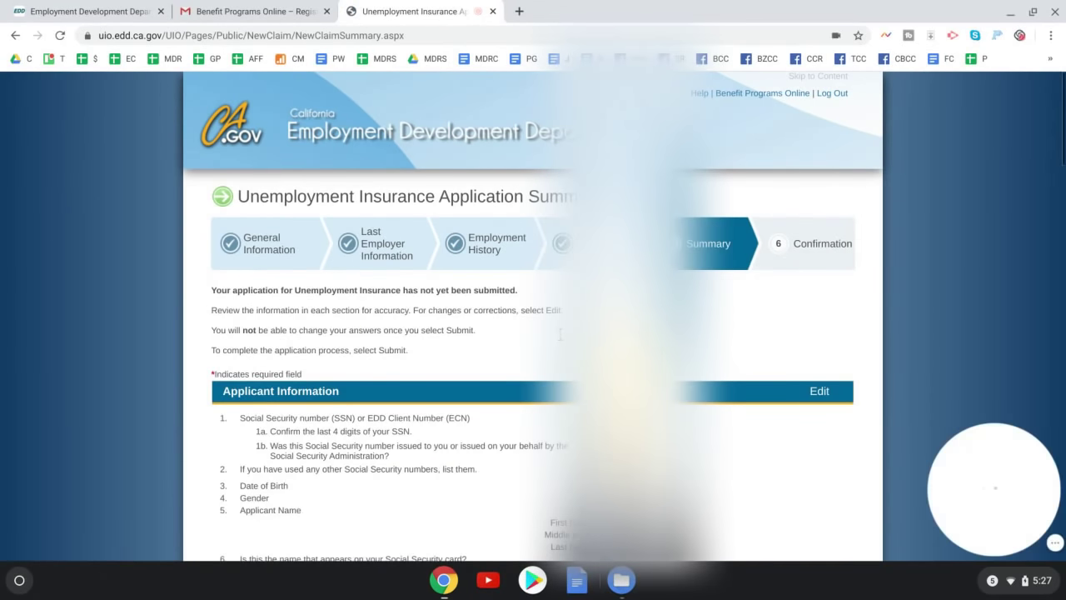
pyautogui.scroll(-1, 558, 333)
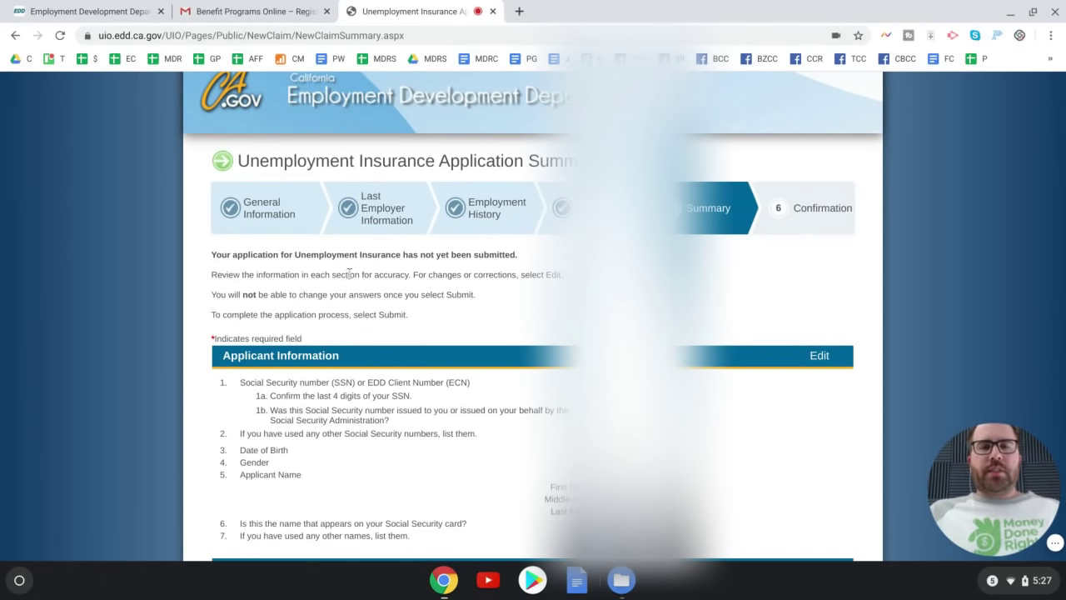
pyautogui.scroll(-2, 358, 271)
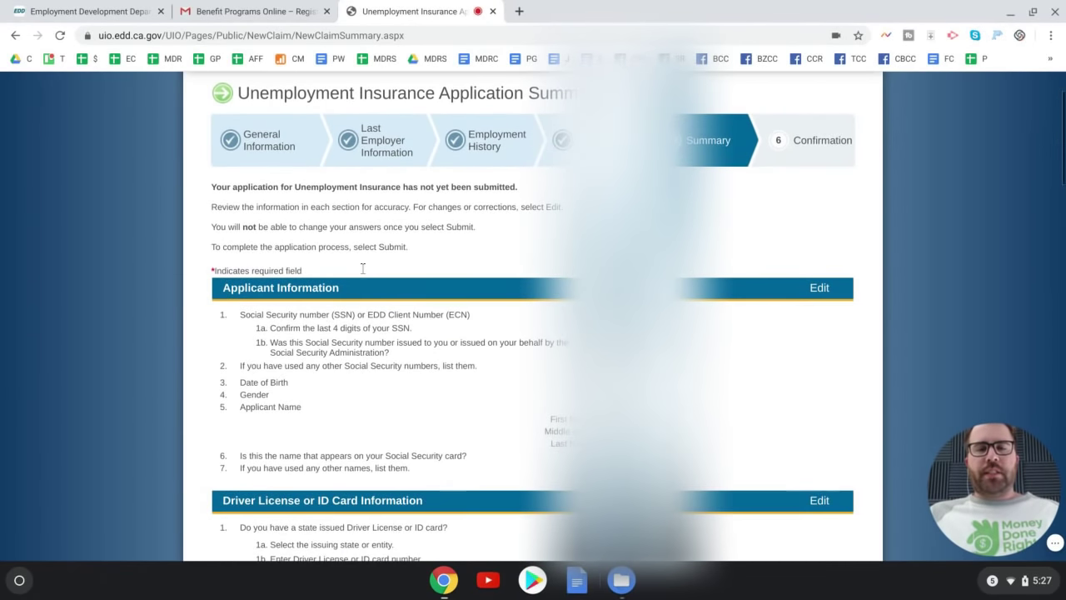
pyautogui.scroll(-2, 363, 268)
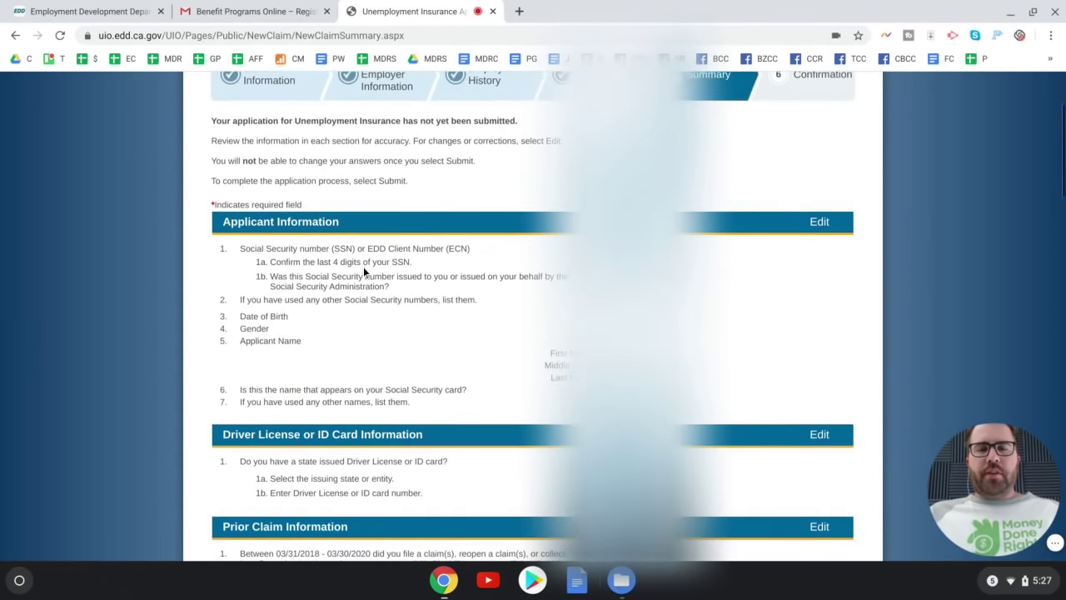
pyautogui.scroll(-4, 363, 272)
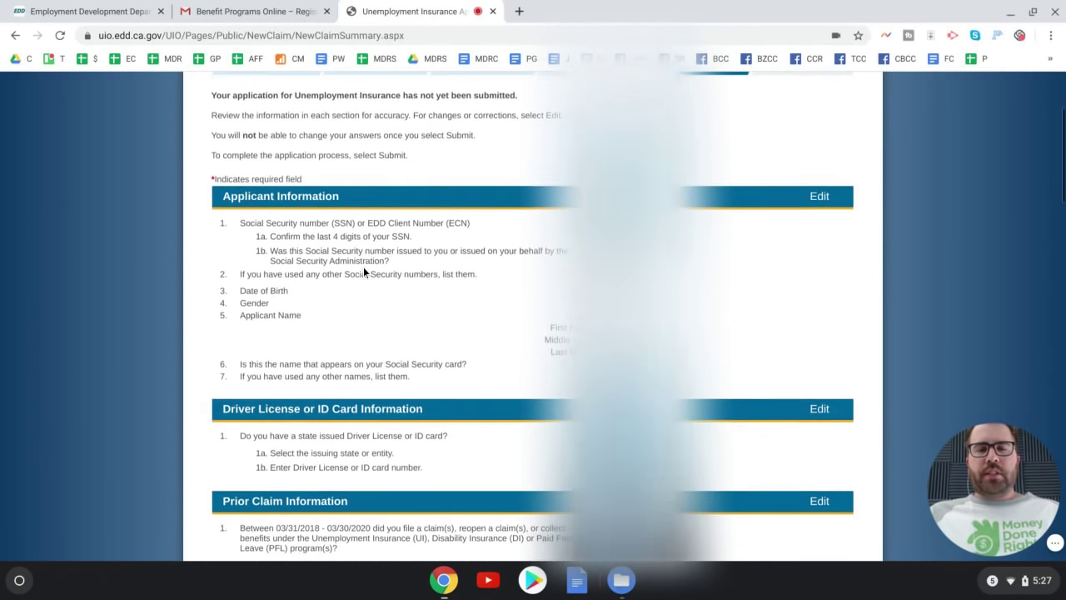
pyautogui.scroll(-7, 363, 272)
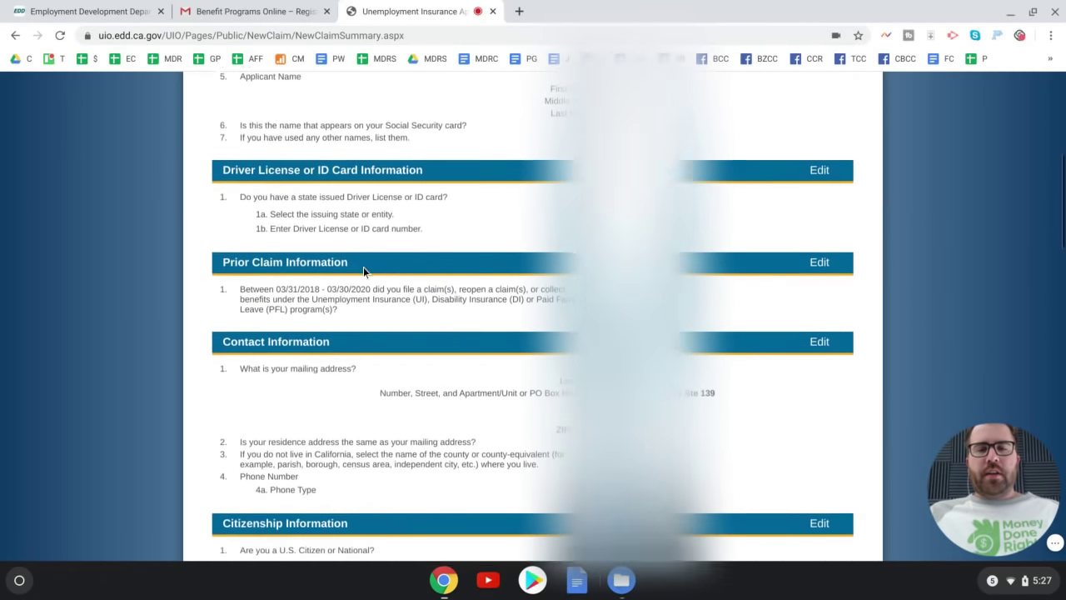
pyautogui.scroll(-7, 363, 268)
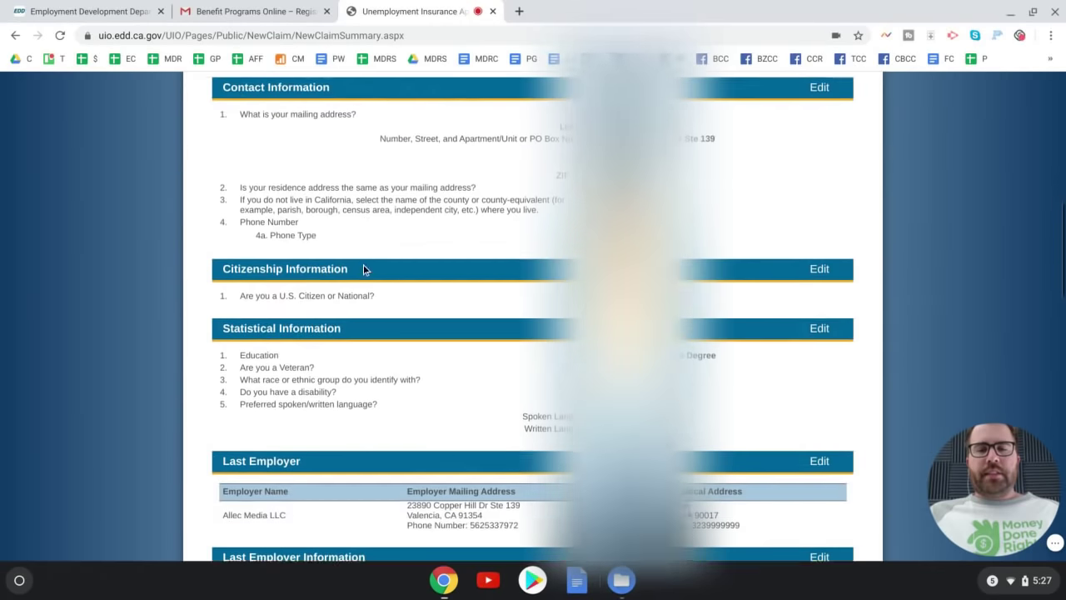
pyautogui.scroll(-10, 363, 268)
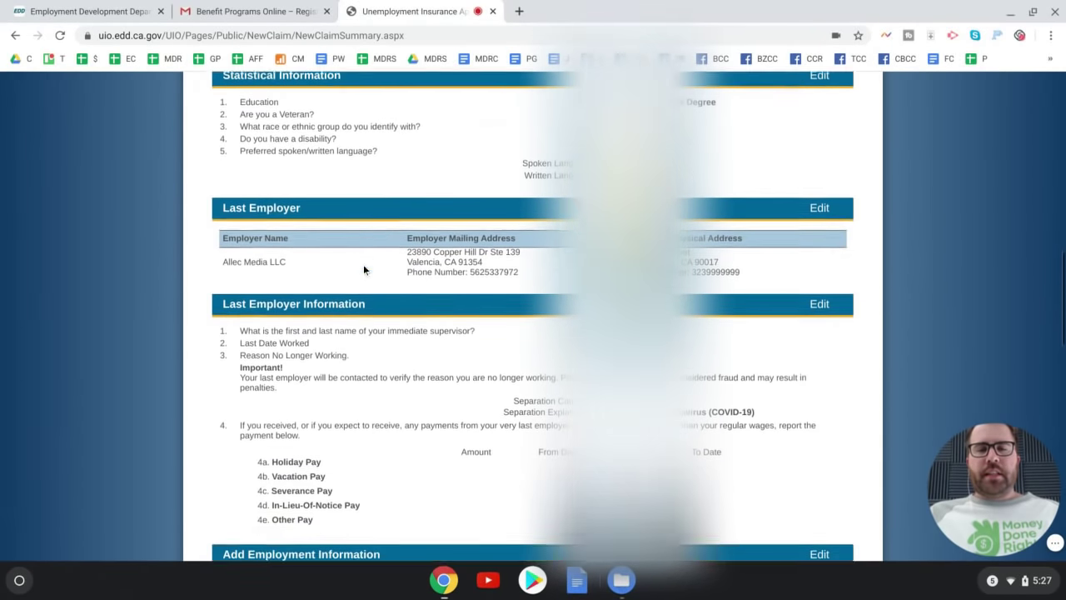
pyautogui.scroll(-15, 363, 269)
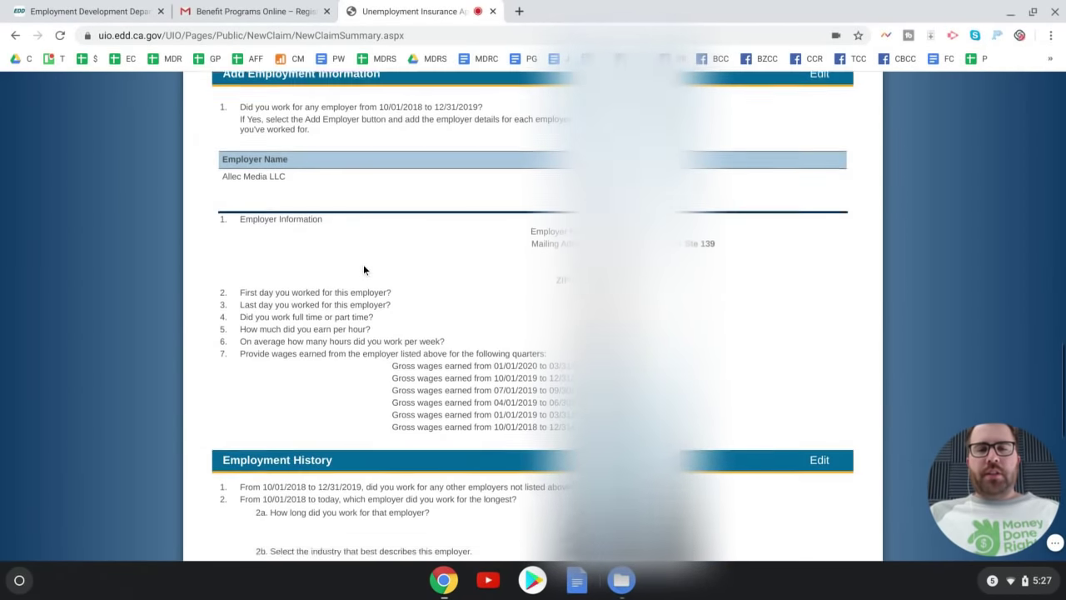
pyautogui.scroll(-11, 363, 269)
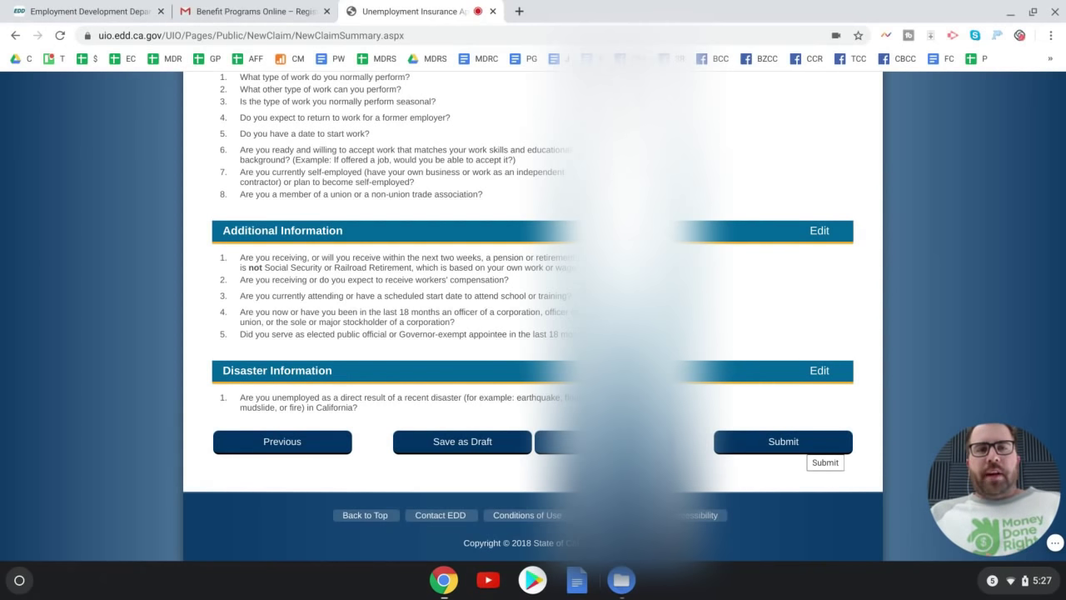
pyautogui.scroll(20, 739, 442)
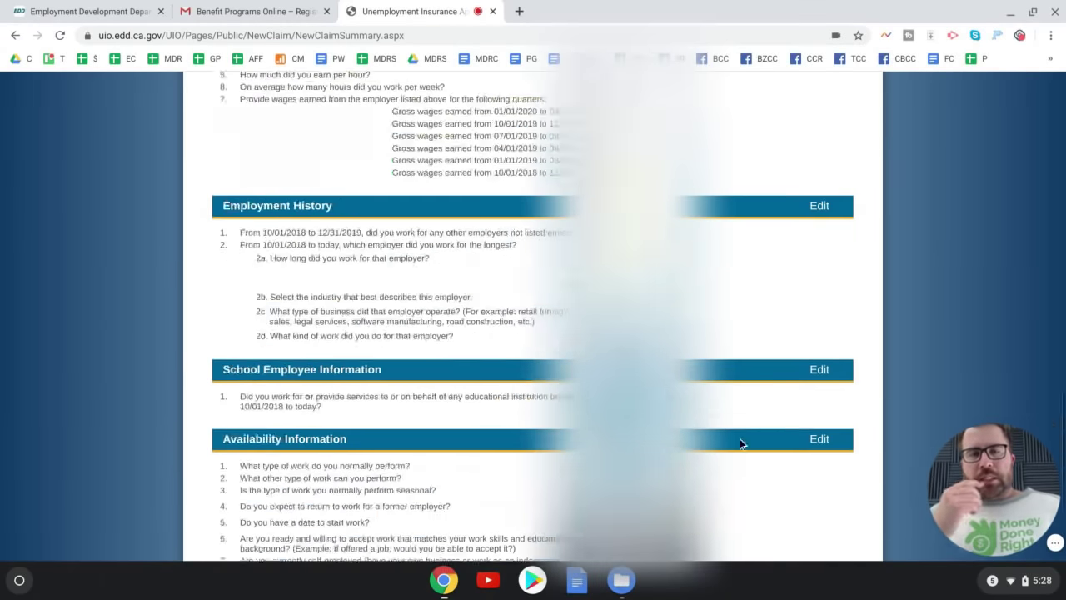